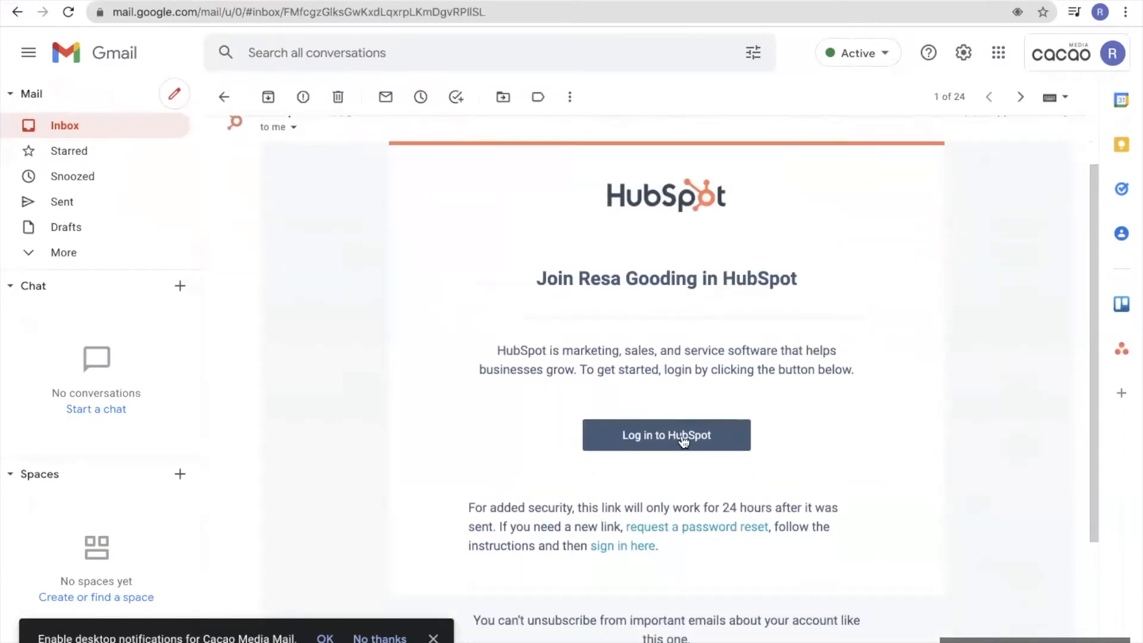
Follow the 'Log in to HubSpot' link in the HubSpot invitation email
click(684, 448)
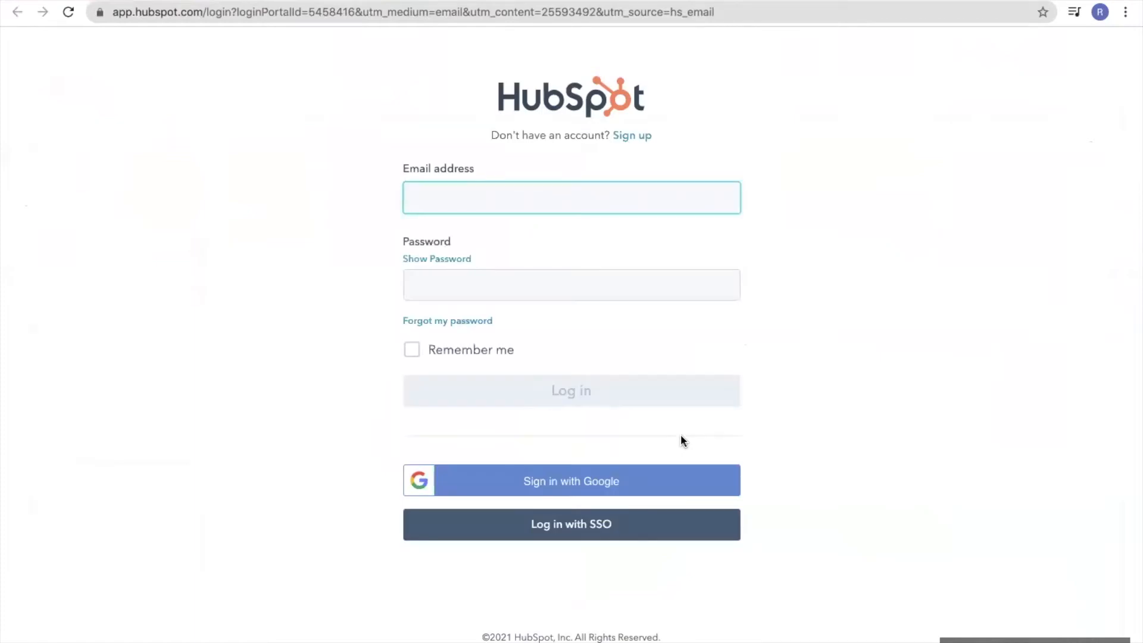
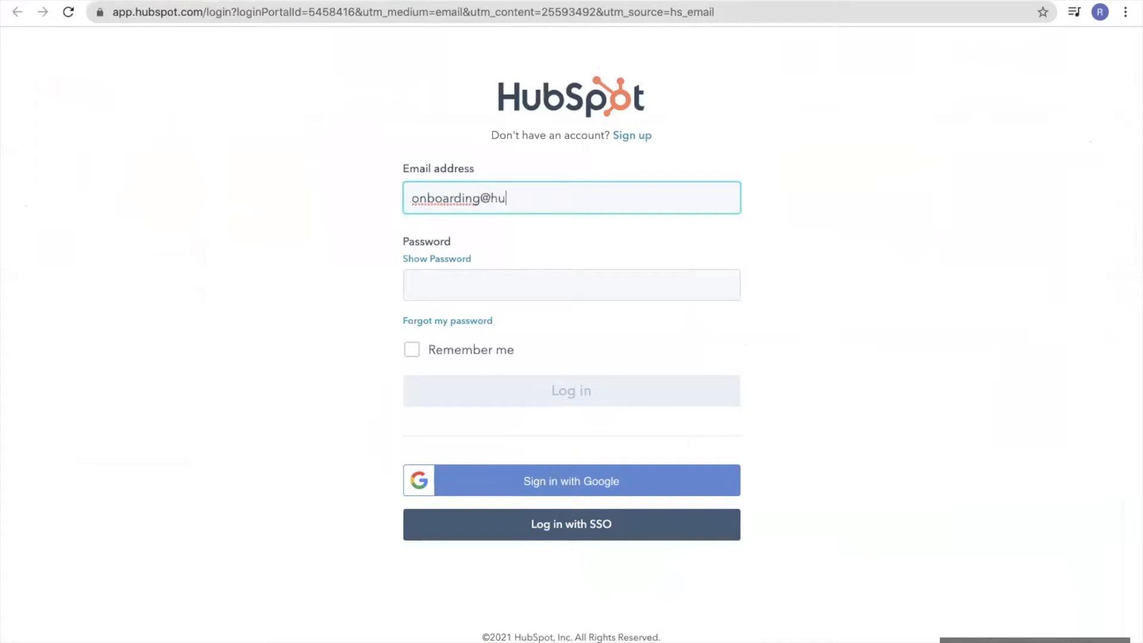
Enter the account e-mail address and password on the HubSpot login page
click(647, 277)
text(••••••)
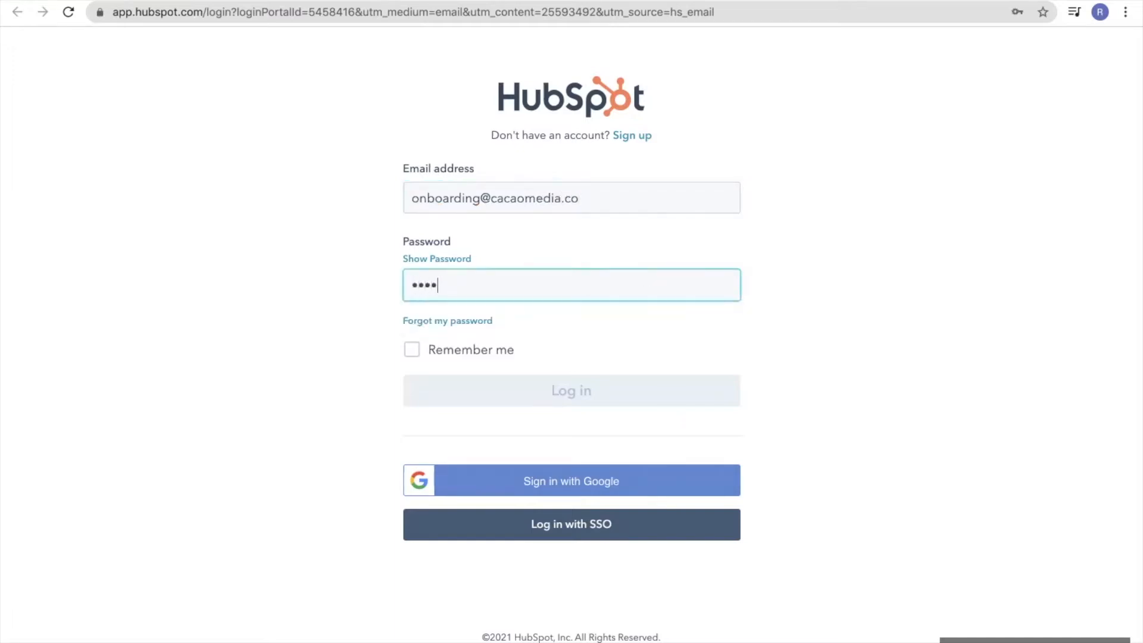
key(ctrl+a)
key(BackSpace)
text(••••••••••)
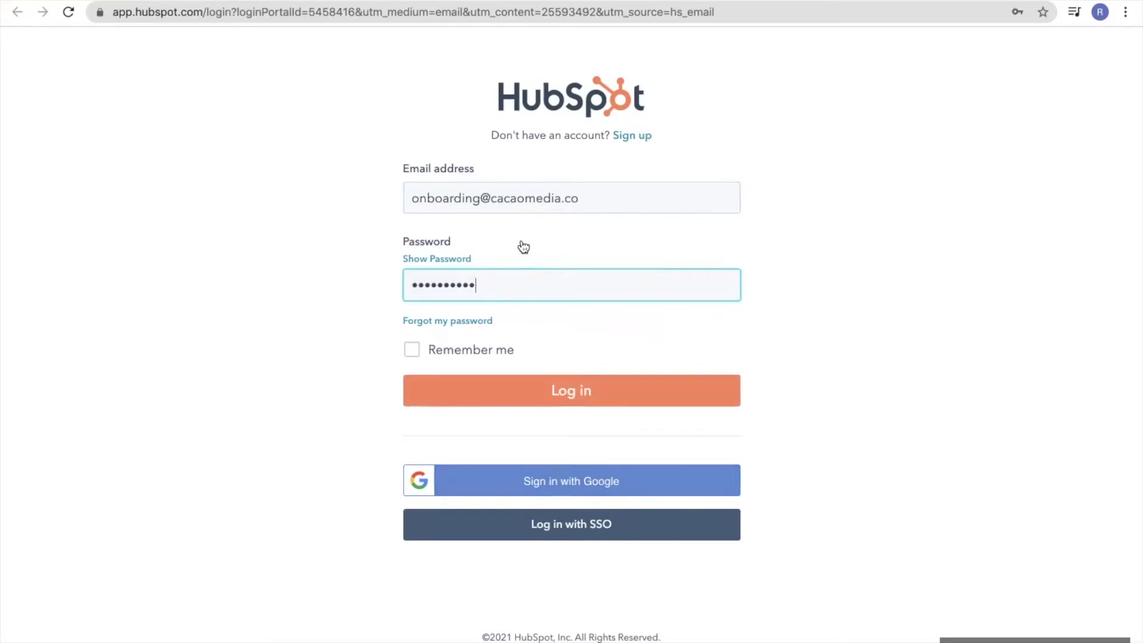
Sign in to HubSpot with the linked Google account instead
click(566, 489)
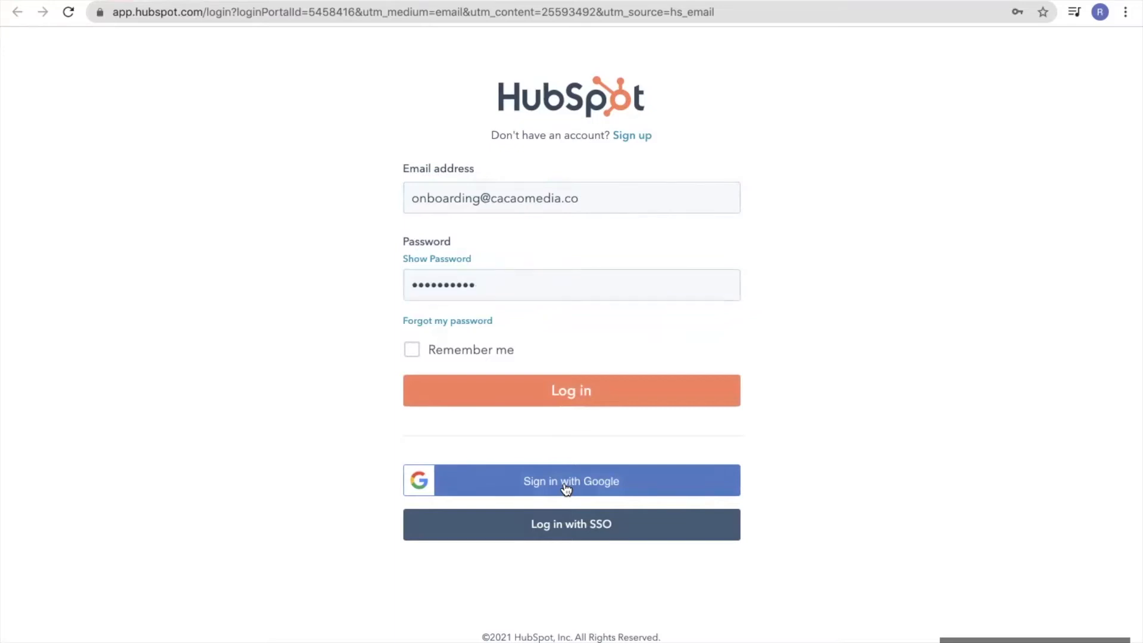
click(565, 483)
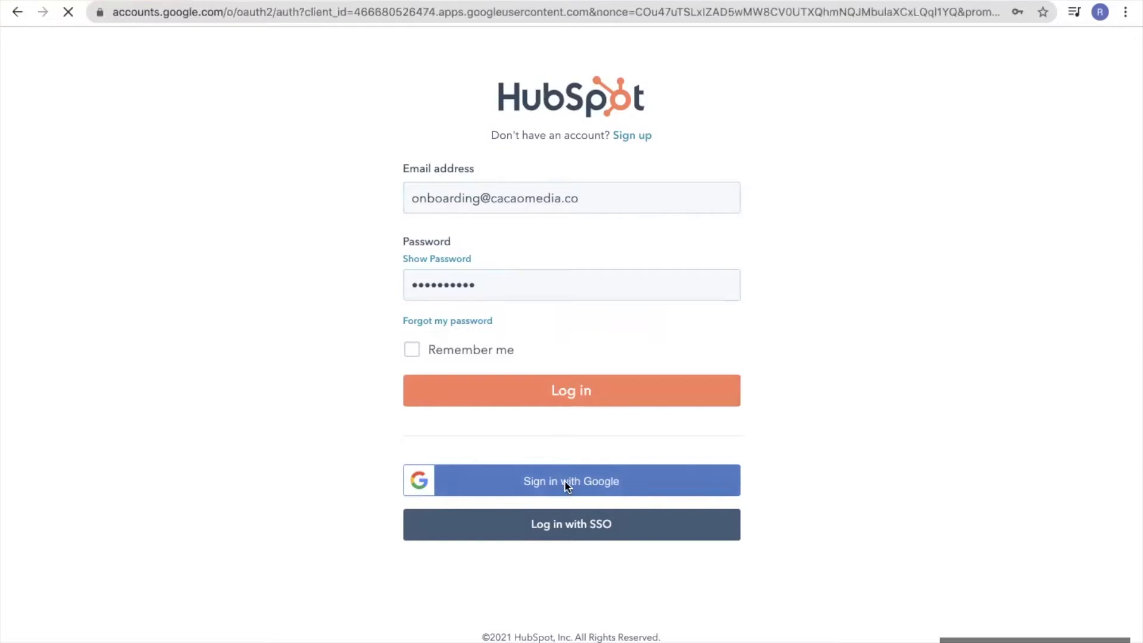
click(534, 318)
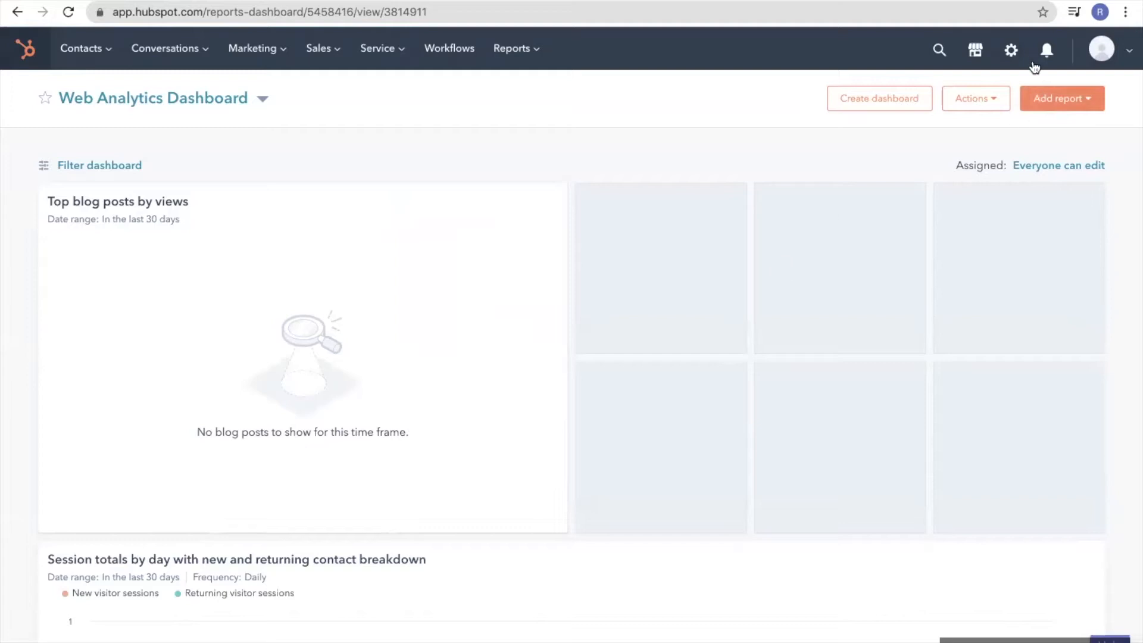
In personal settings, replace the First name and Last name with the user's own name
click(1011, 53)
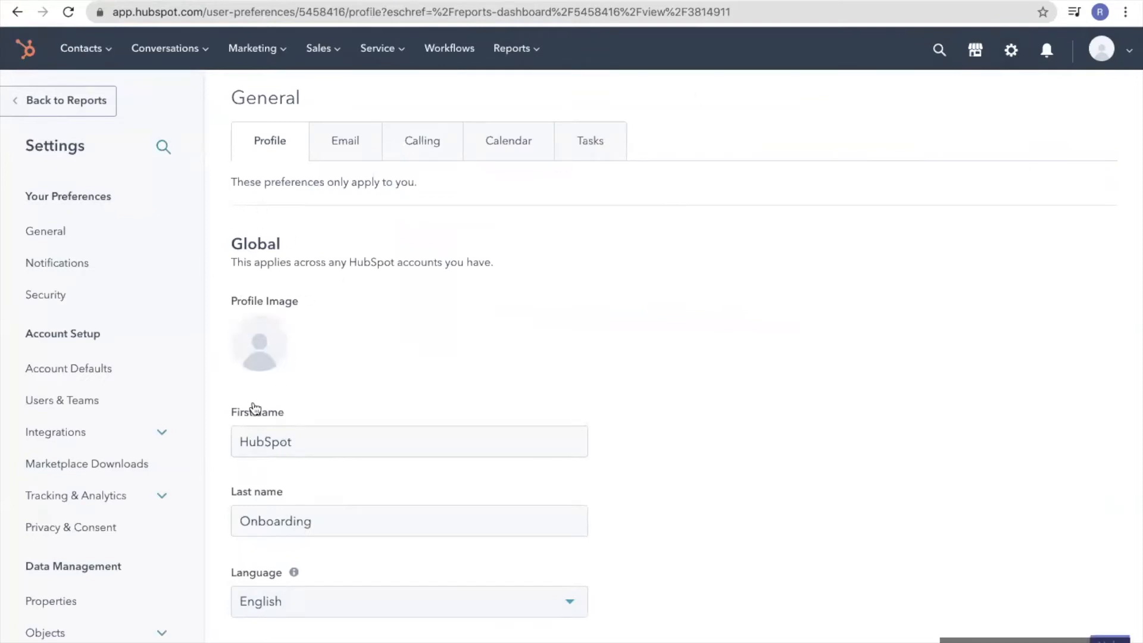
mouse_move(261, 347)
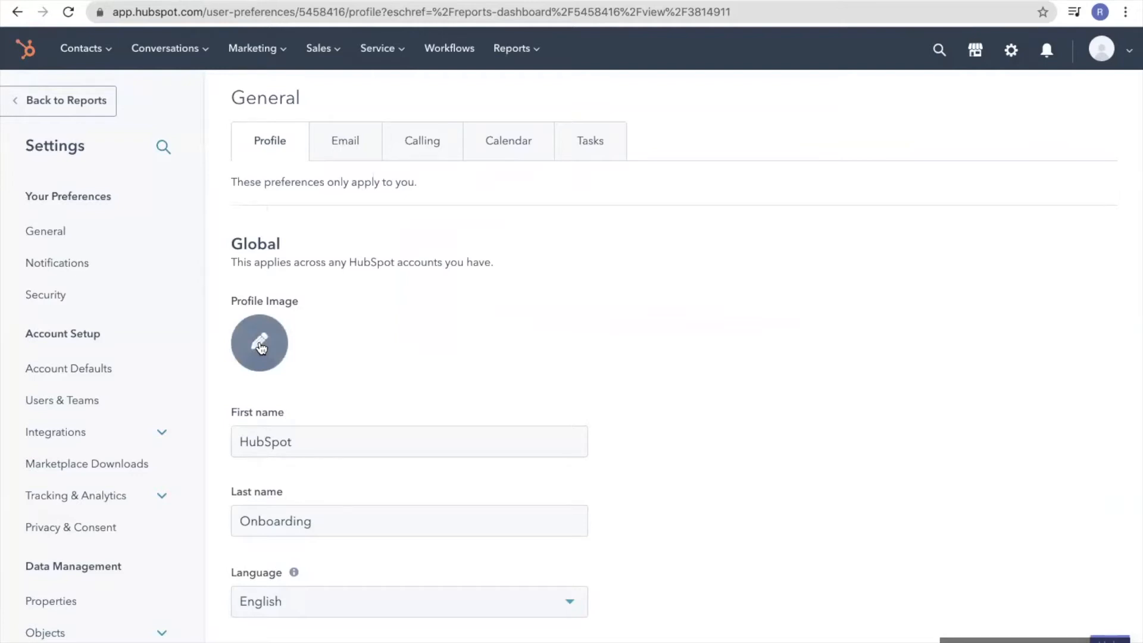
double_click(301, 440)
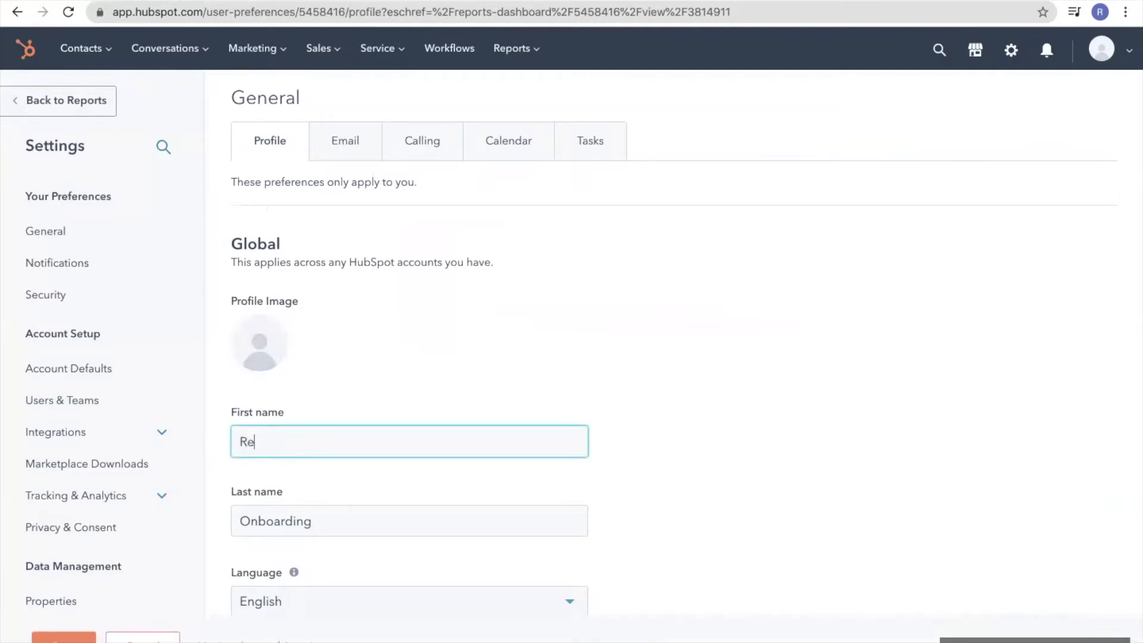
click(307, 521)
drag(307, 522, 235, 516)
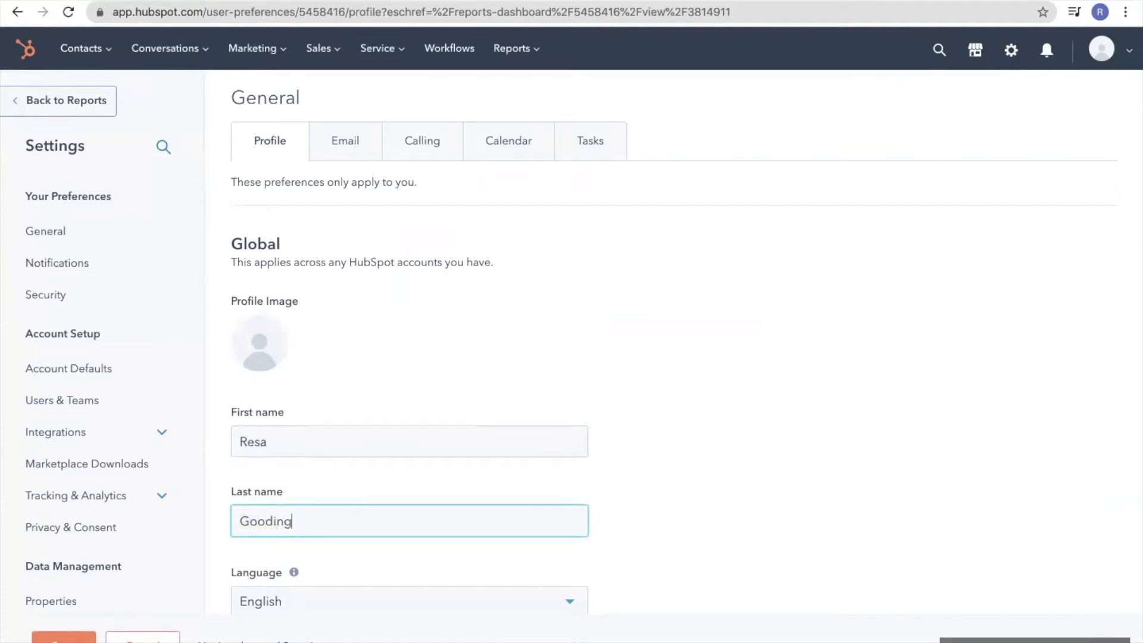
scroll(317, 490, down, 4)
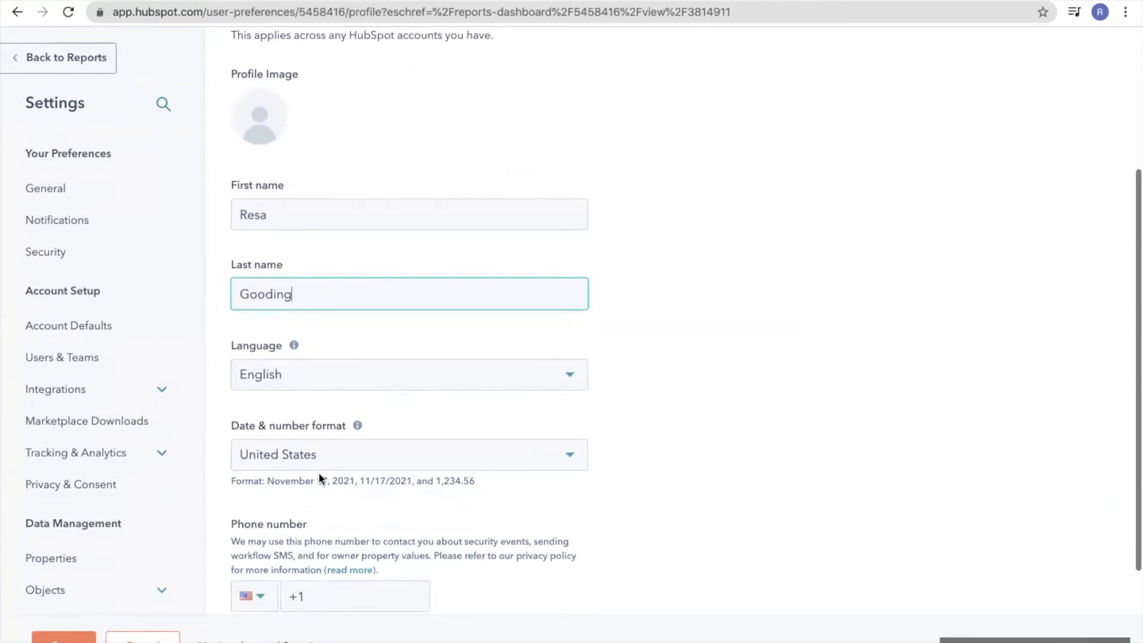
scroll(299, 474, down, 1)
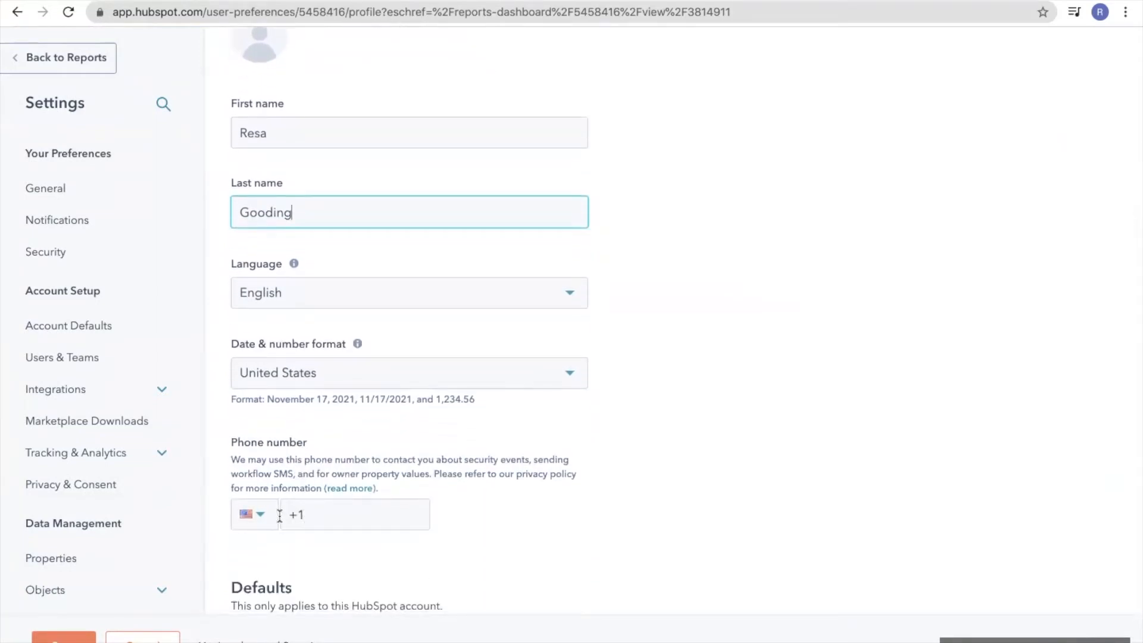
Set the phone country code to Israel +972, enter the phone number, and save
click(261, 520)
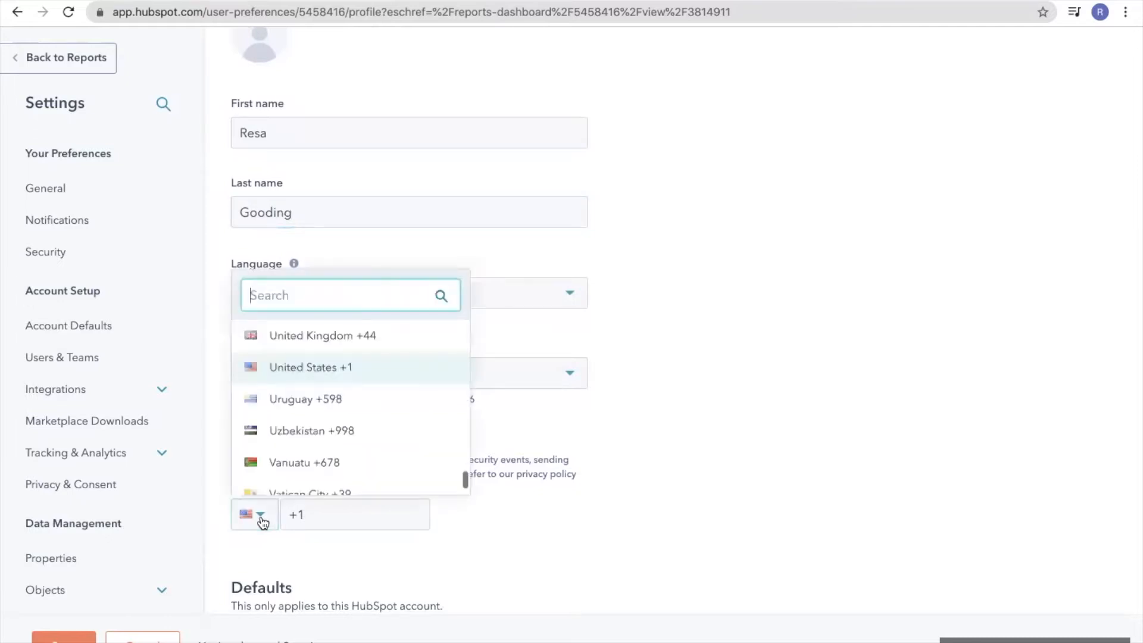
text(isra)
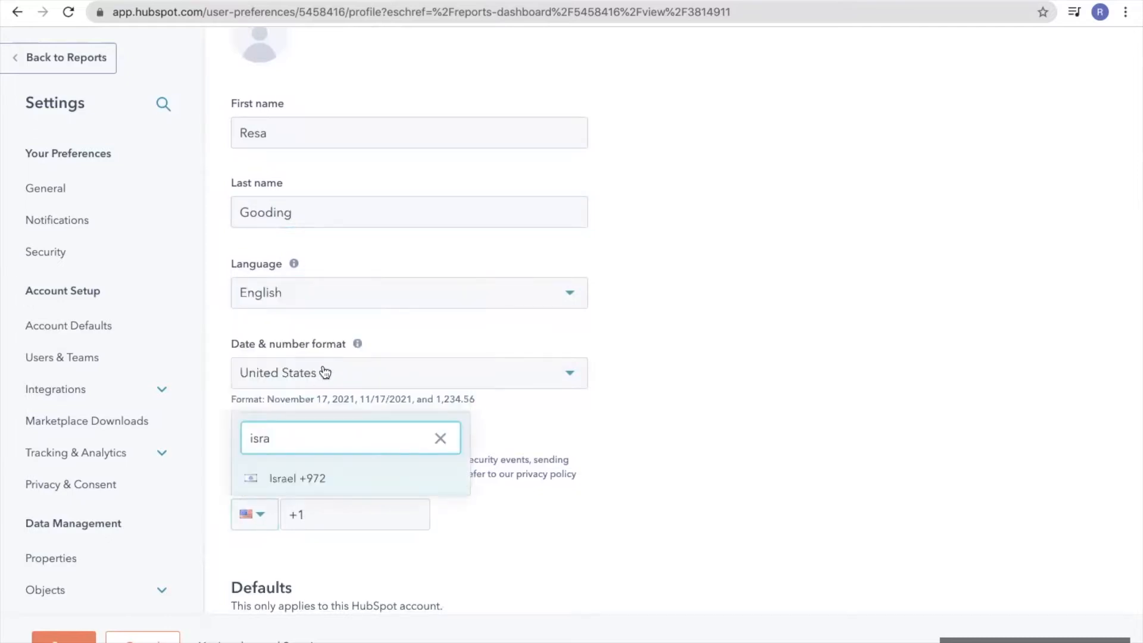
click(312, 476)
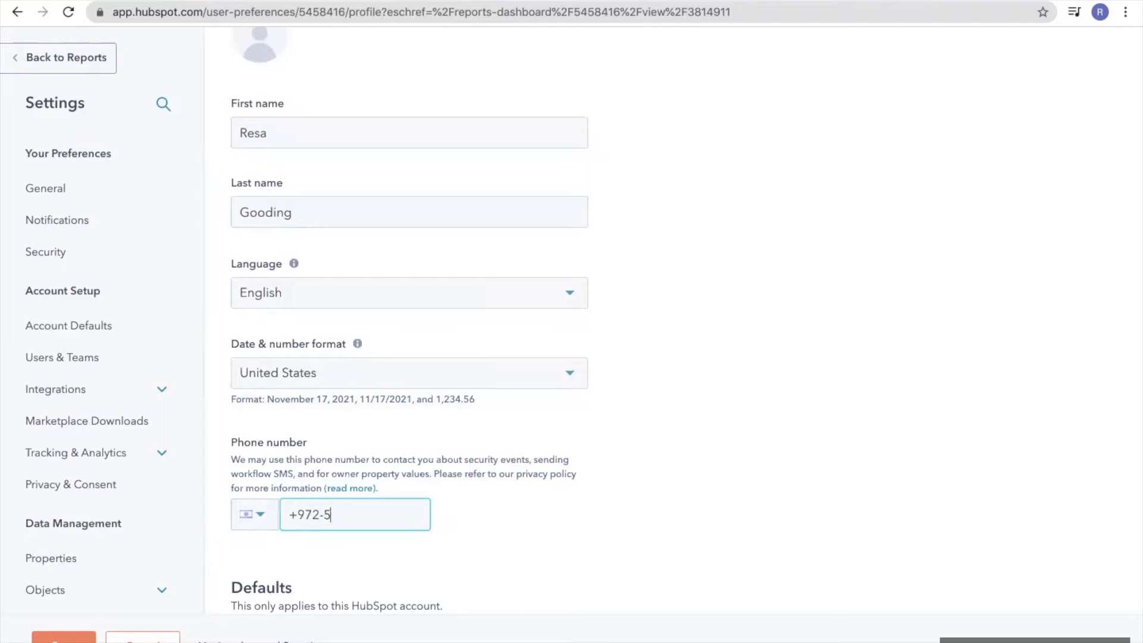
click(64, 639)
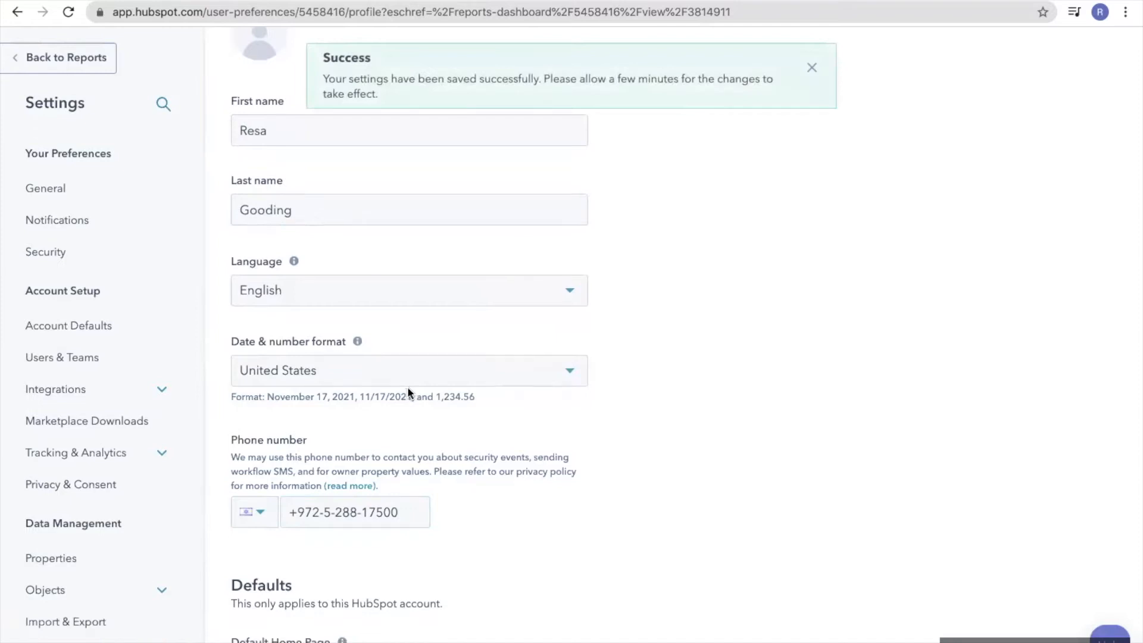
Make Contacts the default home page and save the setting
scroll(407, 387, down, 3)
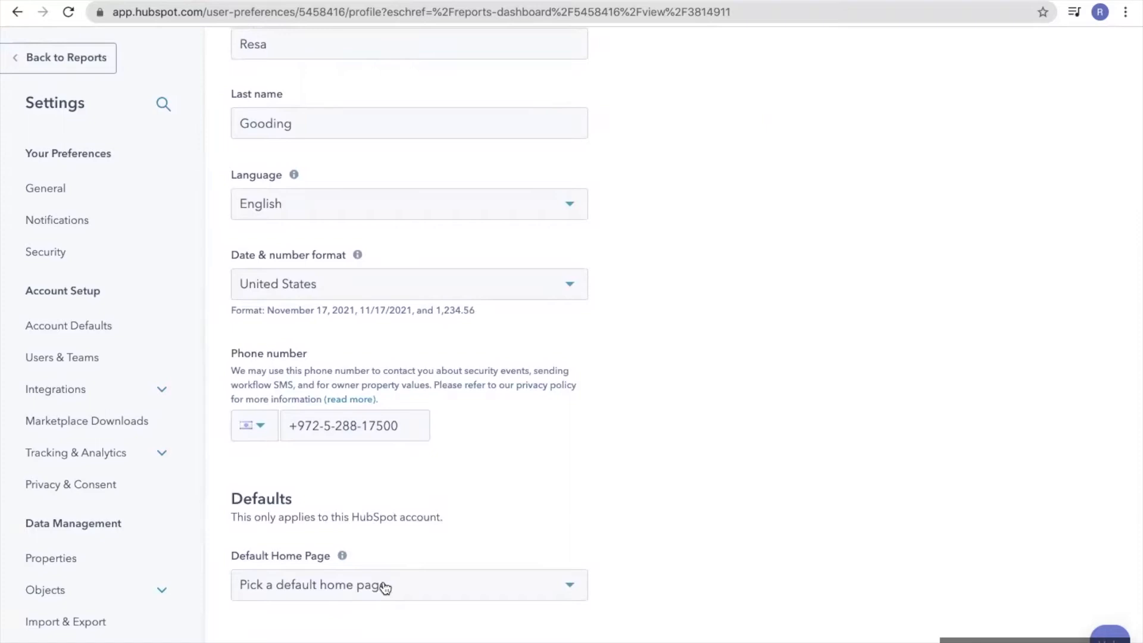
click(572, 588)
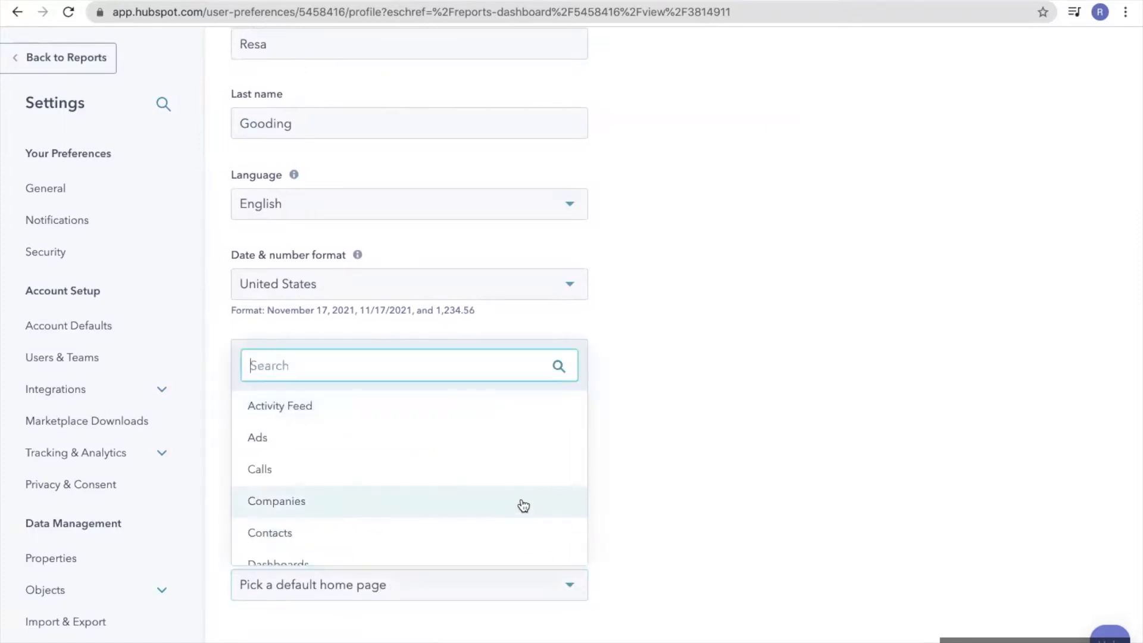
click(515, 531)
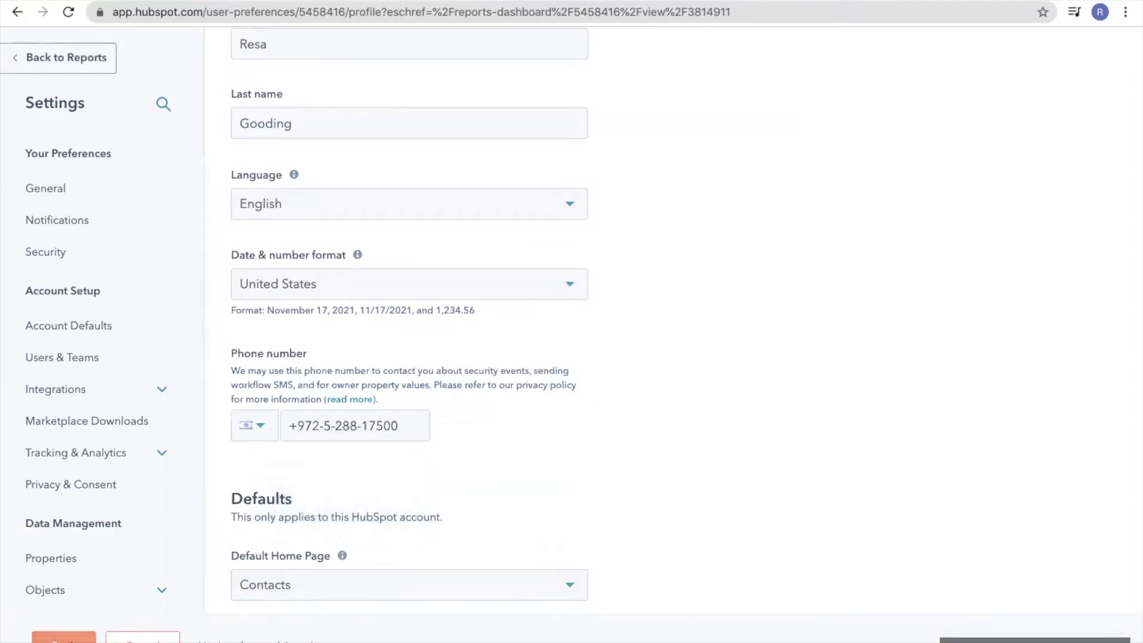
click(66, 638)
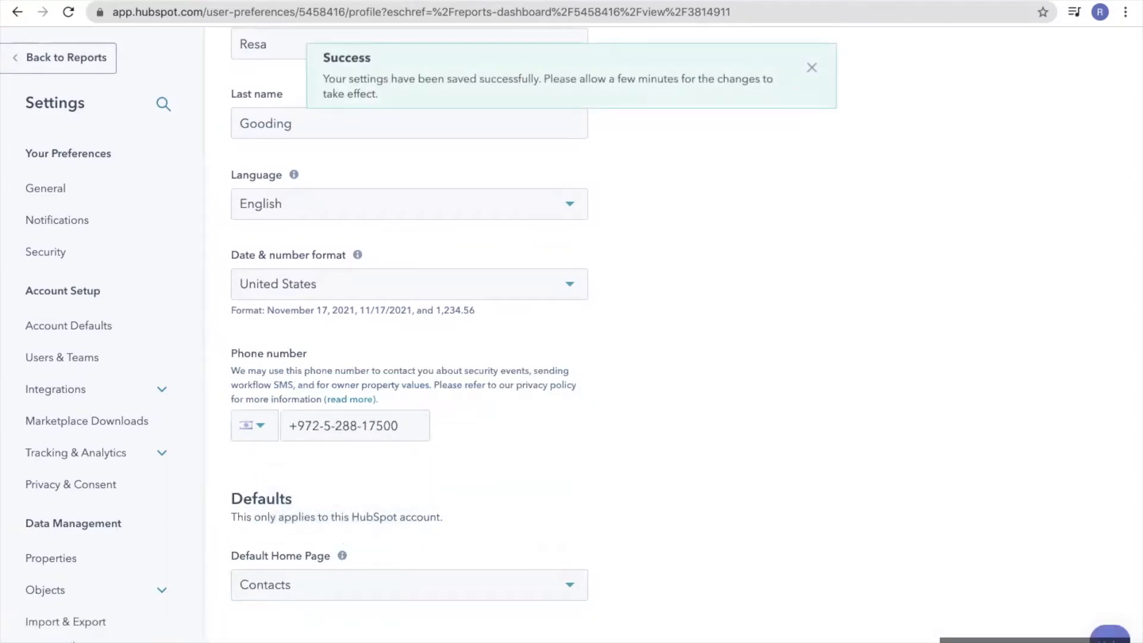
click(811, 69)
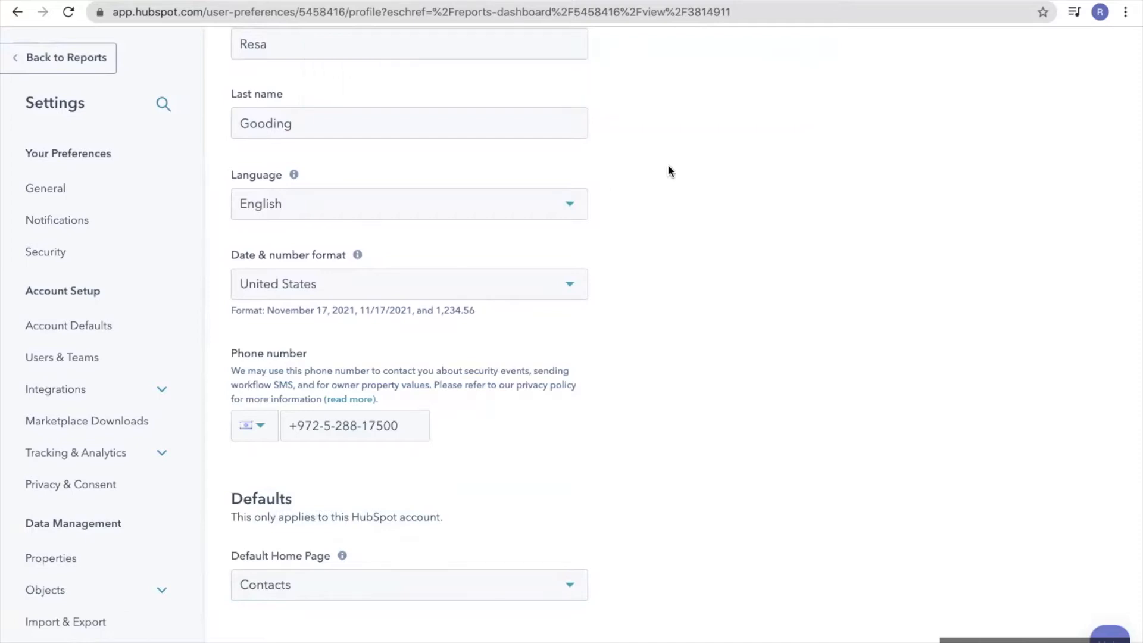
scroll(668, 171, up, 6)
click(353, 95)
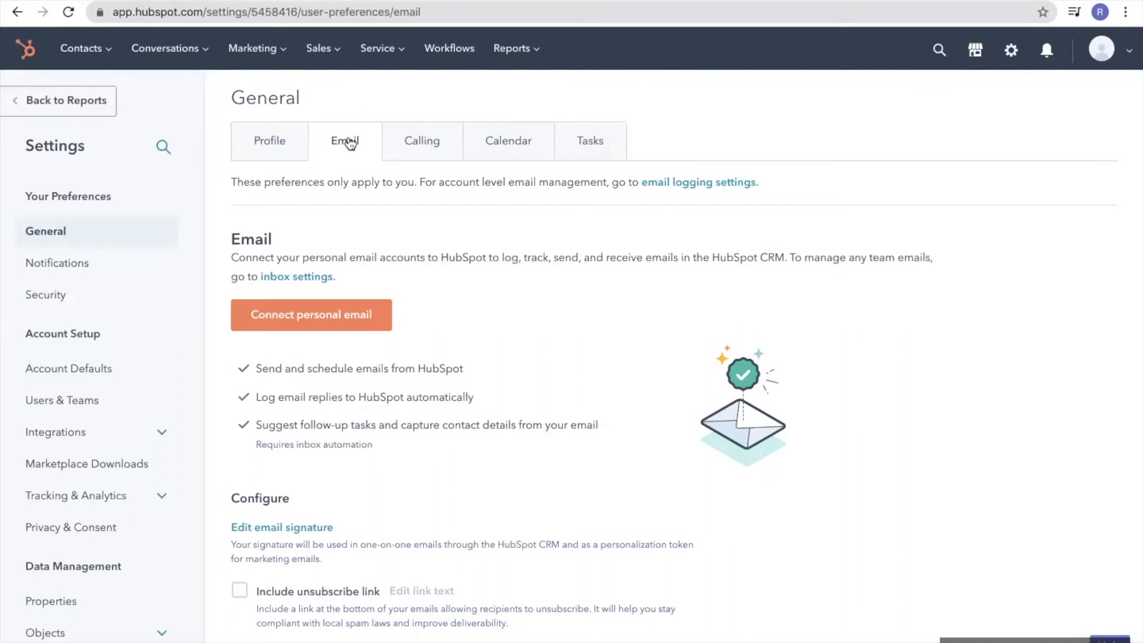
Start connecting a personal email account from the Email preferences
click(332, 318)
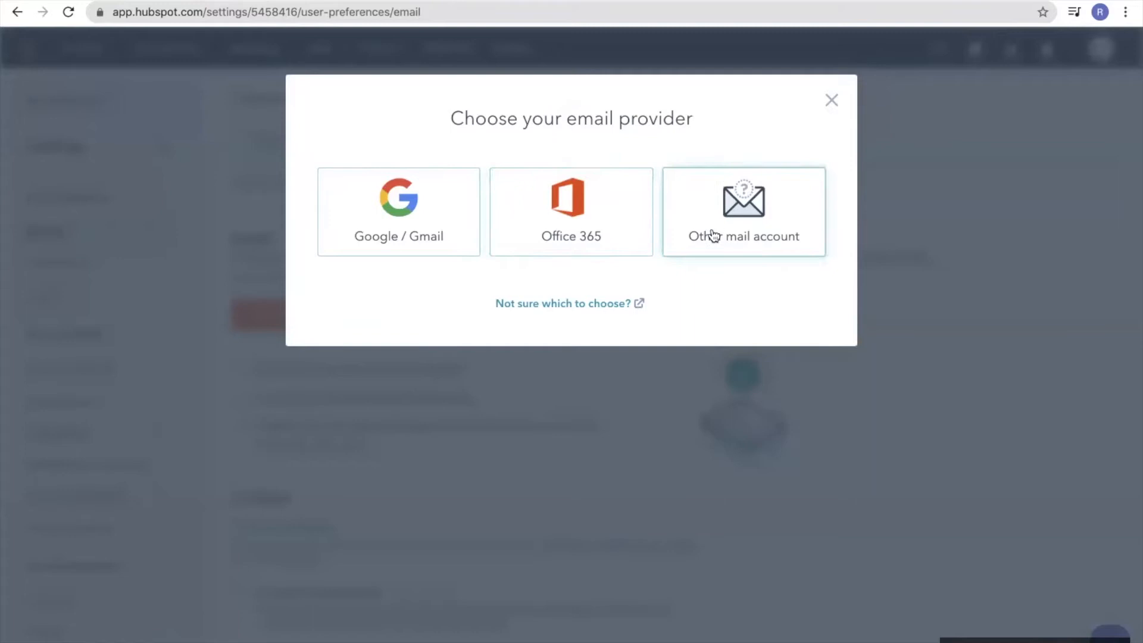
Choose Google / Gmail with inbox automation on, and accept the Google connection terms
click(442, 223)
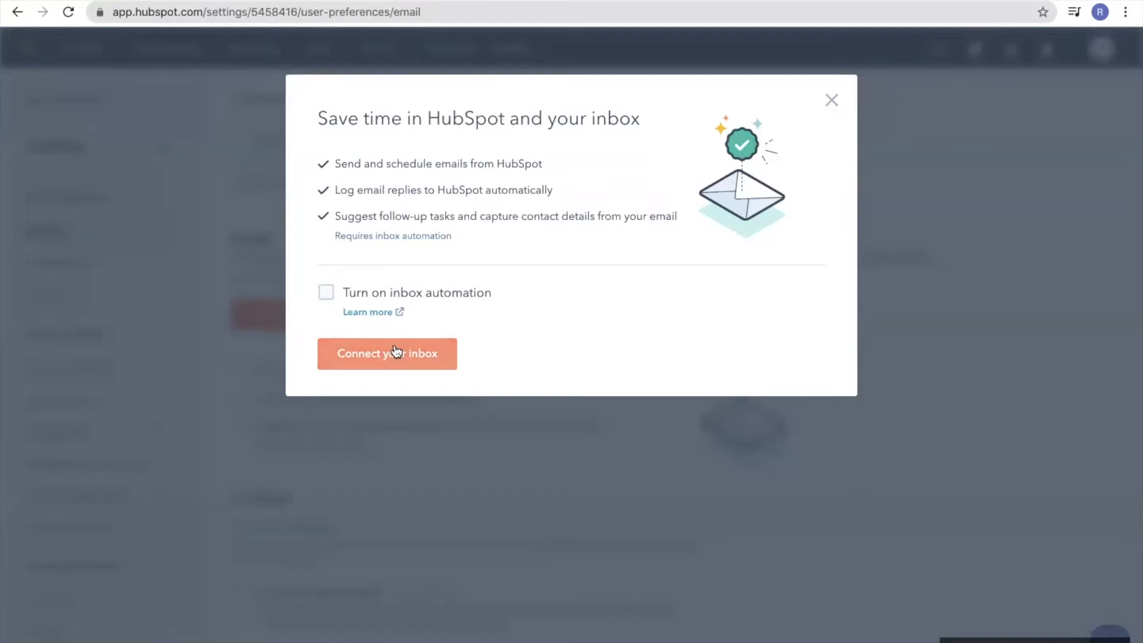
click(326, 291)
click(387, 357)
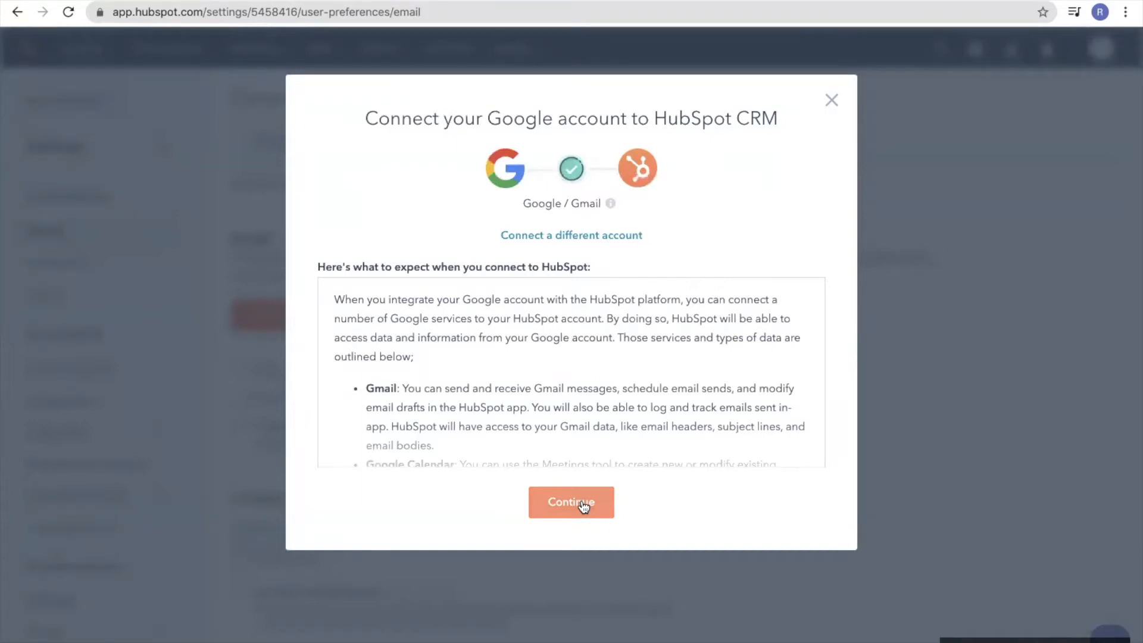
scroll(573, 415, down, 10)
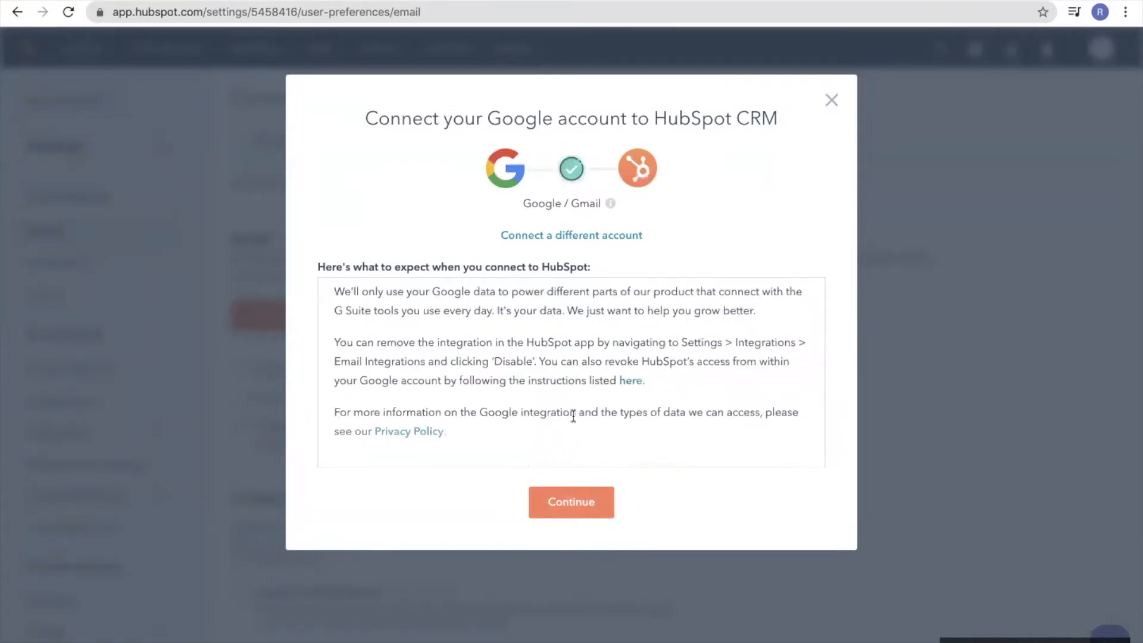
scroll(573, 416, up, 8)
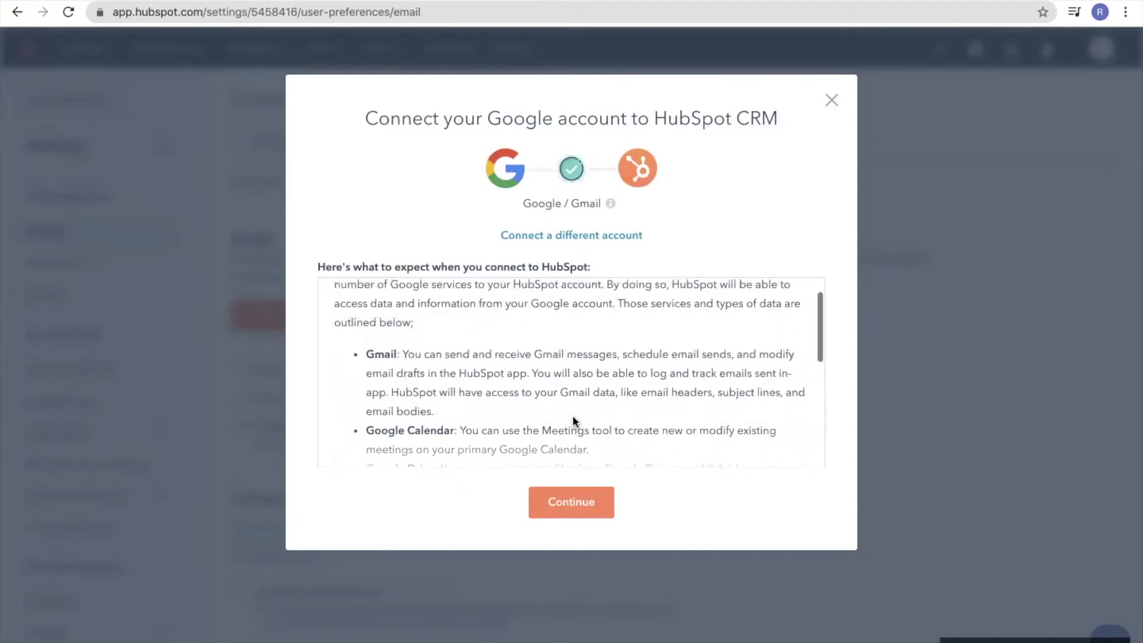
click(572, 506)
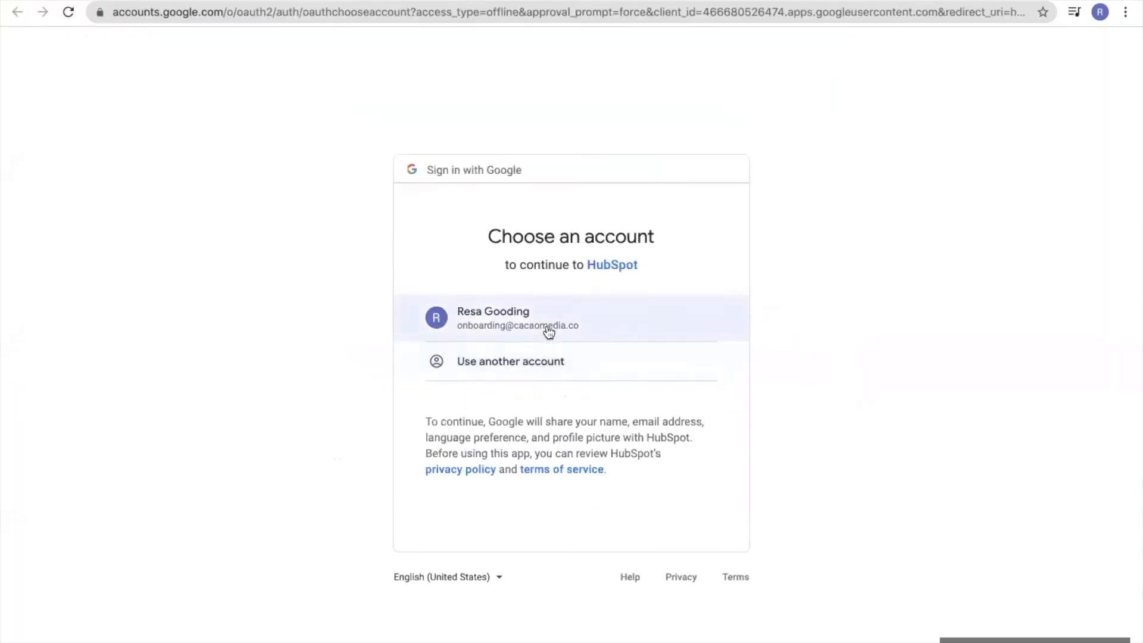
Choose the Google account and allow HubSpot access to it
click(548, 326)
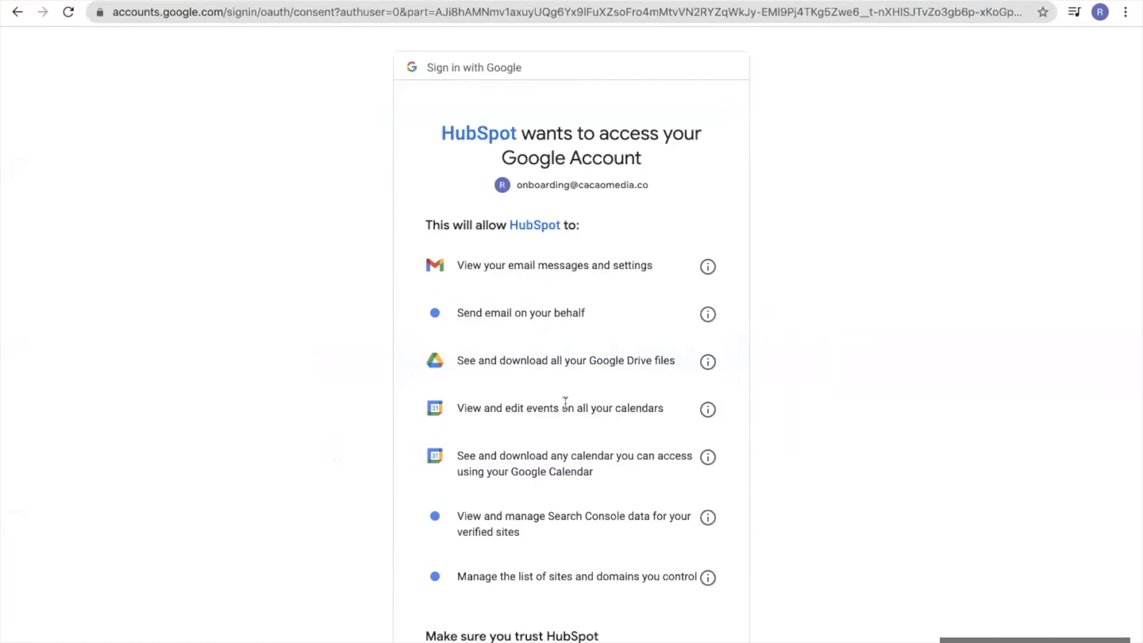
scroll(565, 410, down, 4)
click(625, 562)
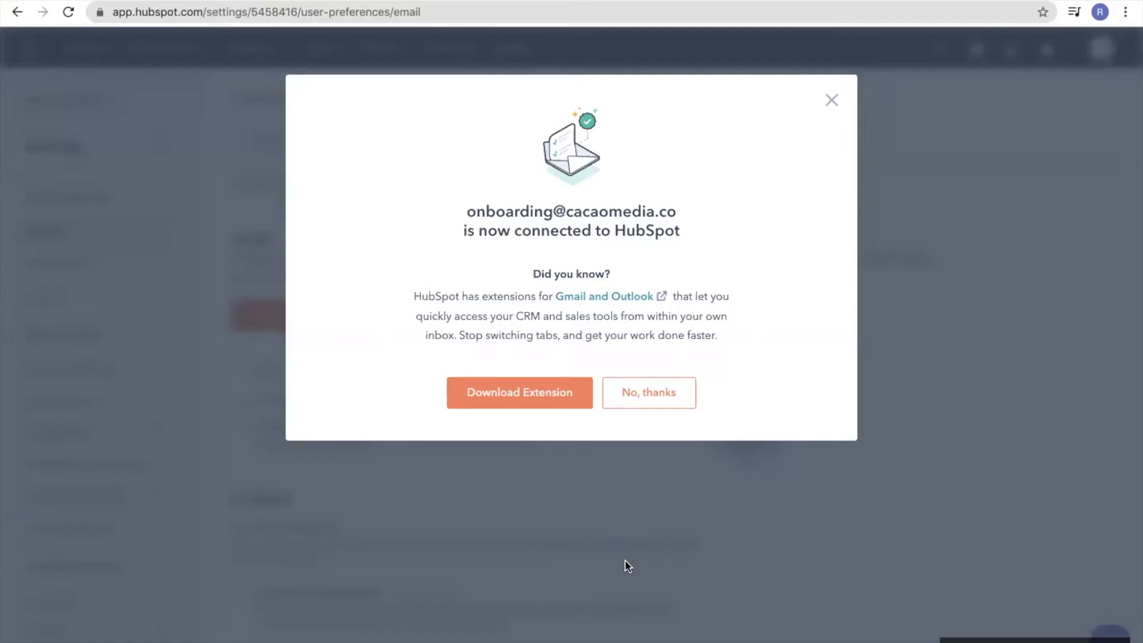
Download the HubSpot extension made for Gmail in Chrome
click(547, 396)
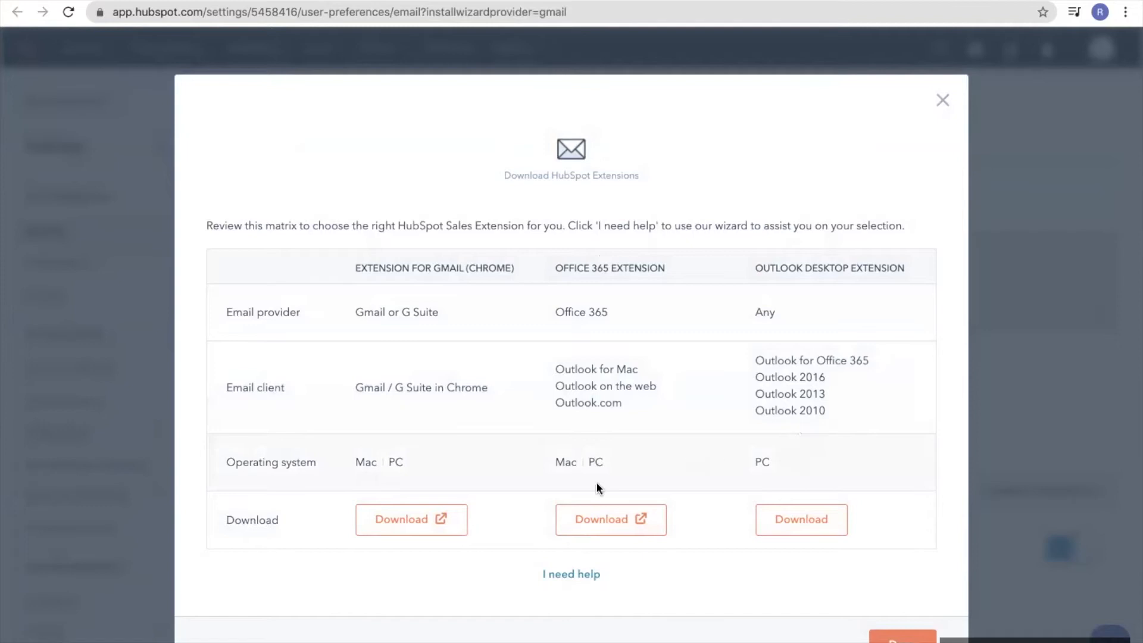
click(406, 524)
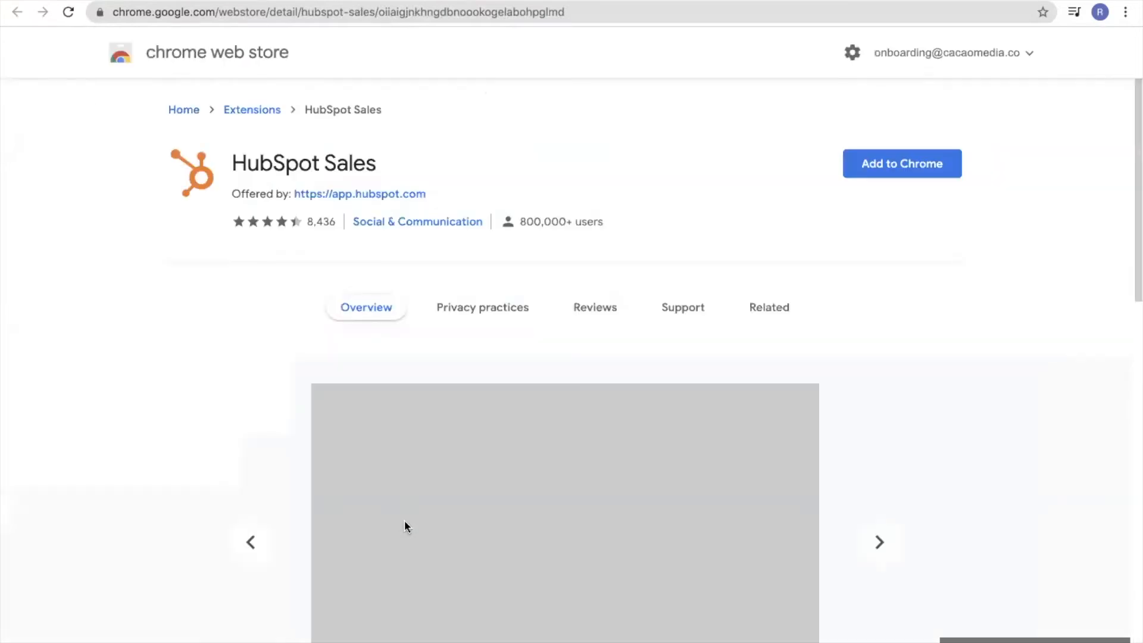
Add the HubSpot Sales extension to Chrome, confirming its permissions
click(878, 164)
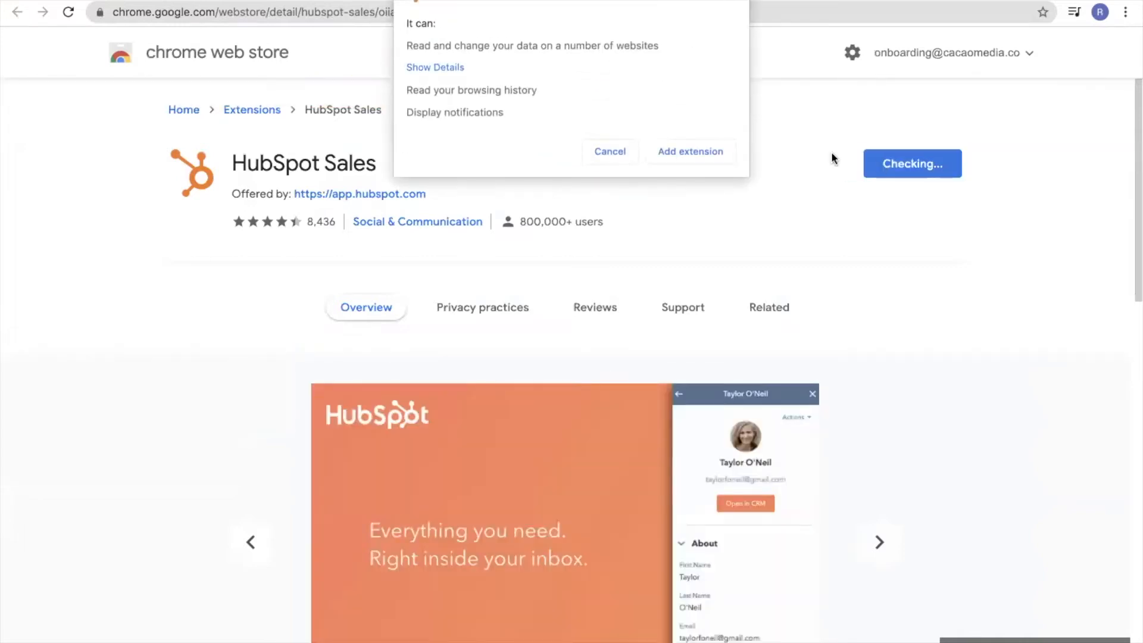
click(688, 152)
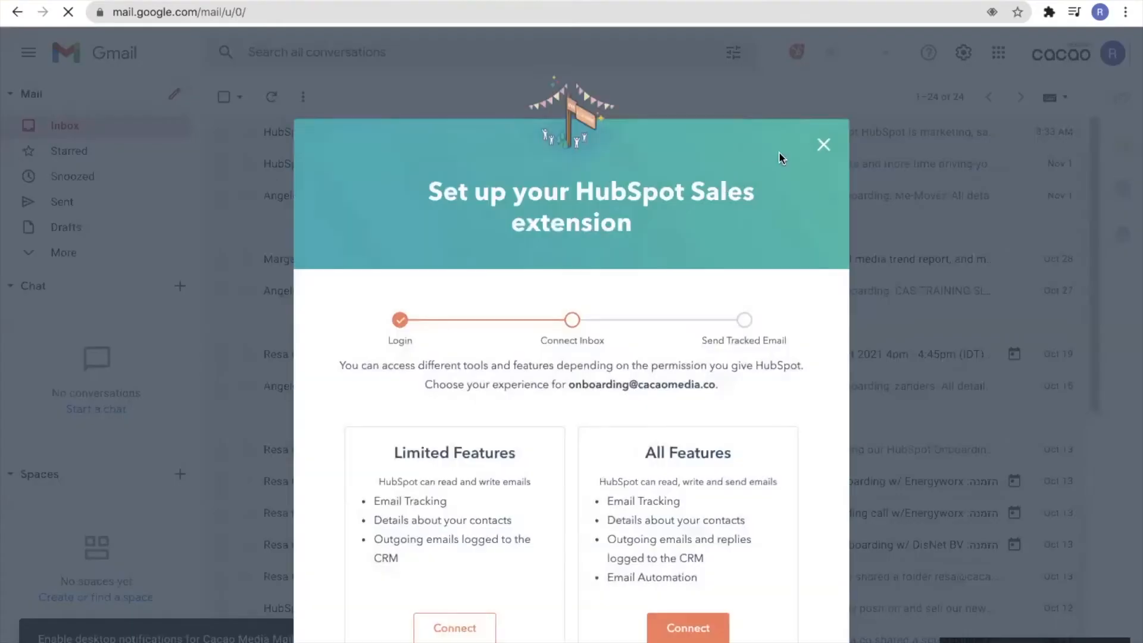
Dismiss the setup wizard, turn on HubSpot Sales for this inbox, and close the Contacts sidebar
click(824, 146)
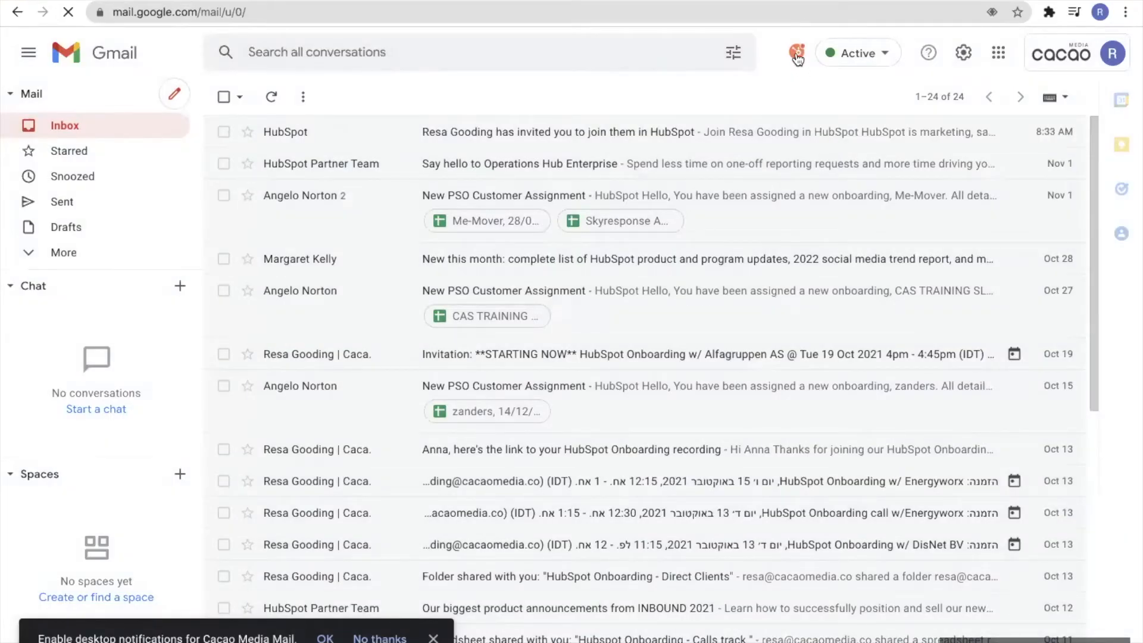
click(798, 58)
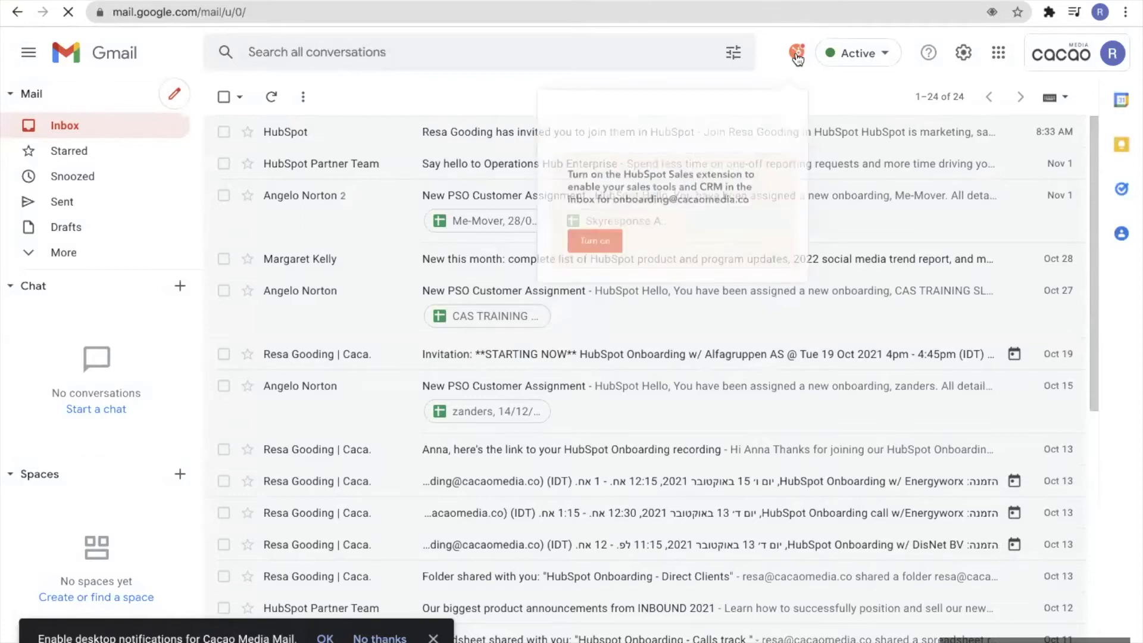
click(609, 254)
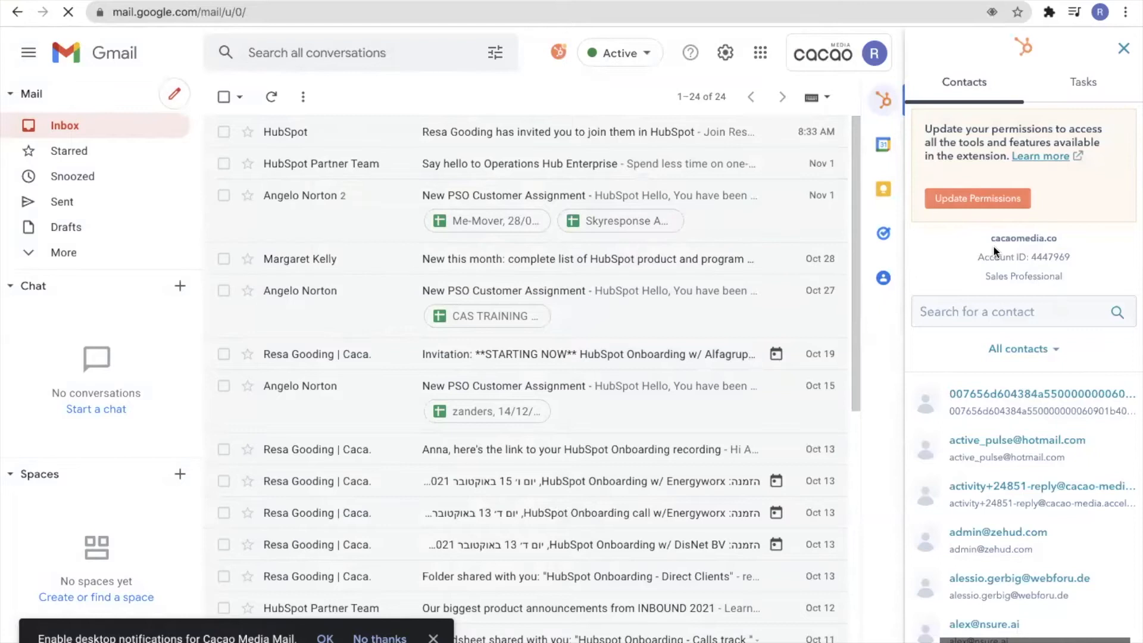
click(1123, 48)
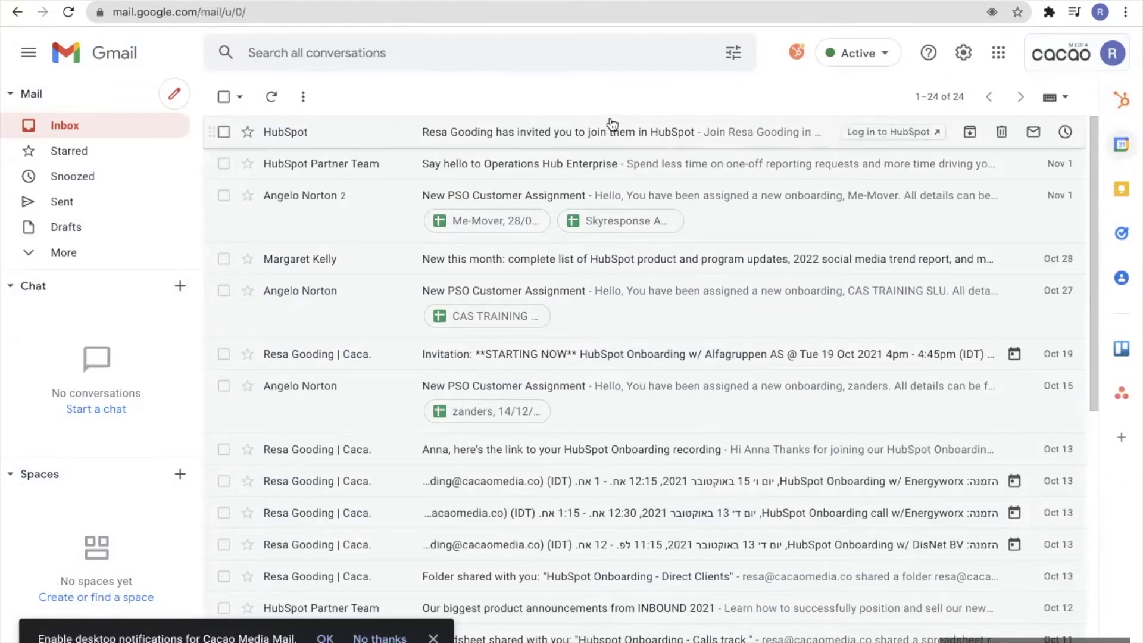
Turn off default email logging in the HubSpot extension's Log and track settings, keeping tracking on
click(797, 54)
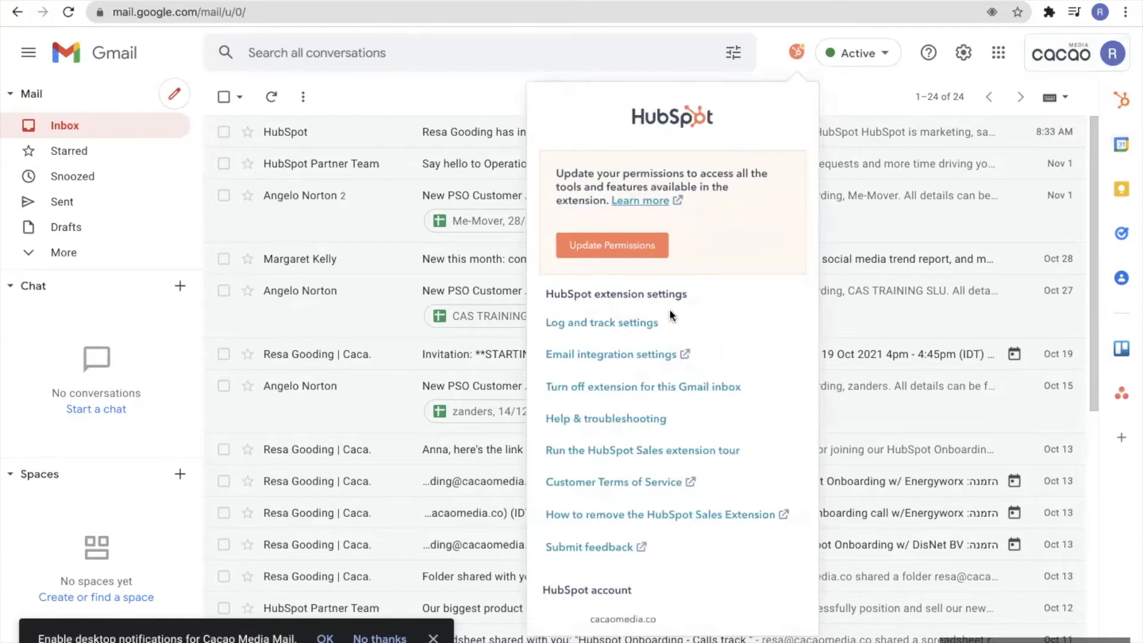
click(642, 325)
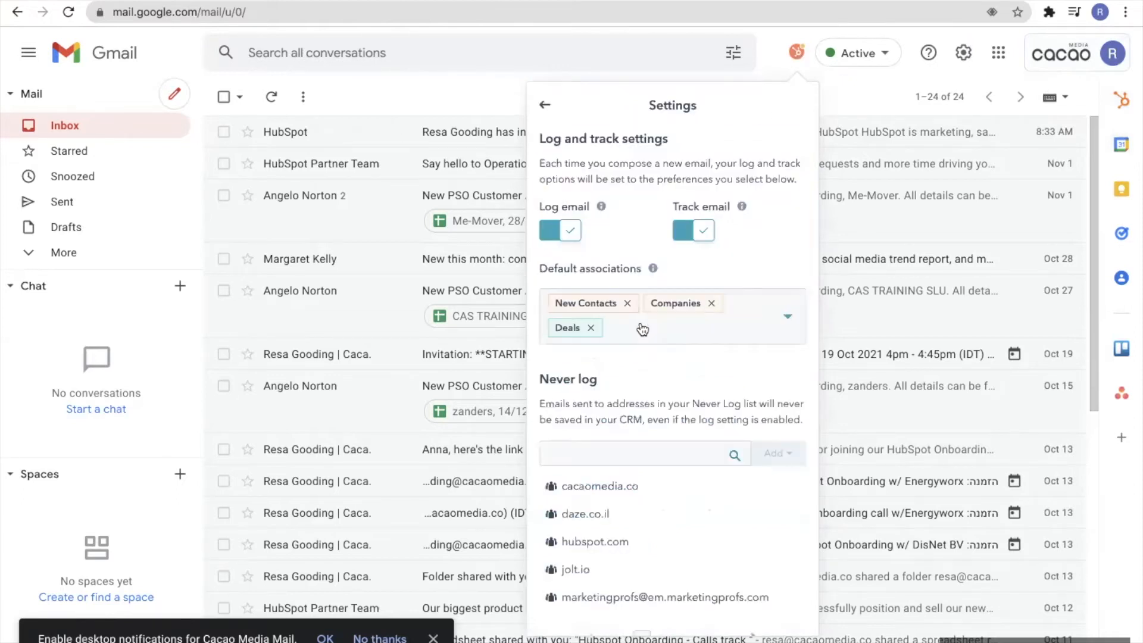
click(558, 239)
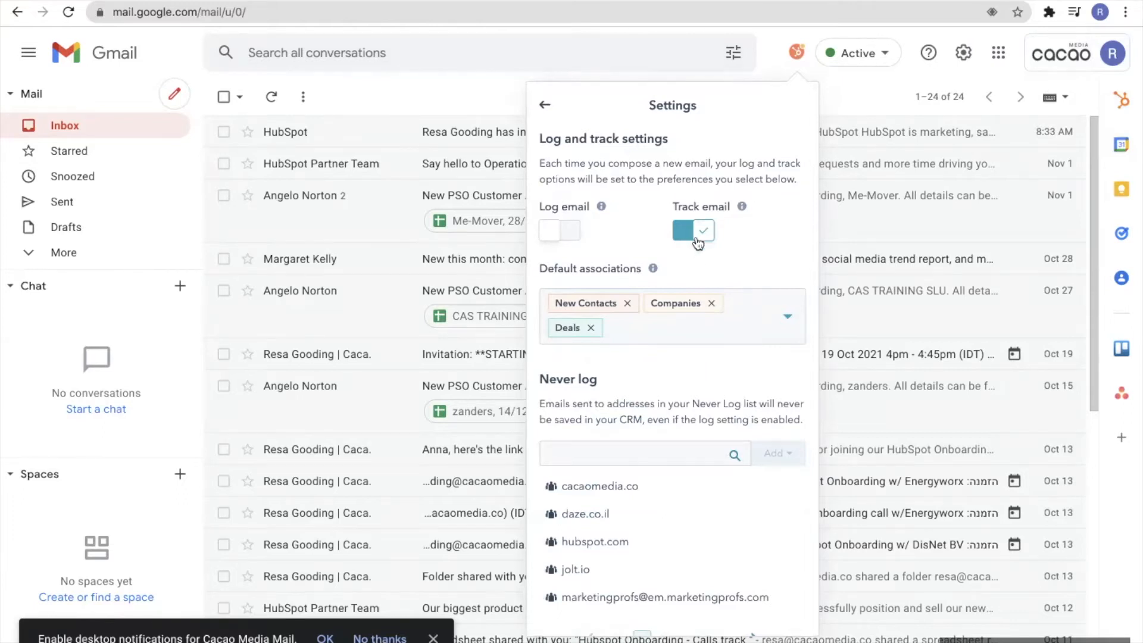
click(683, 459)
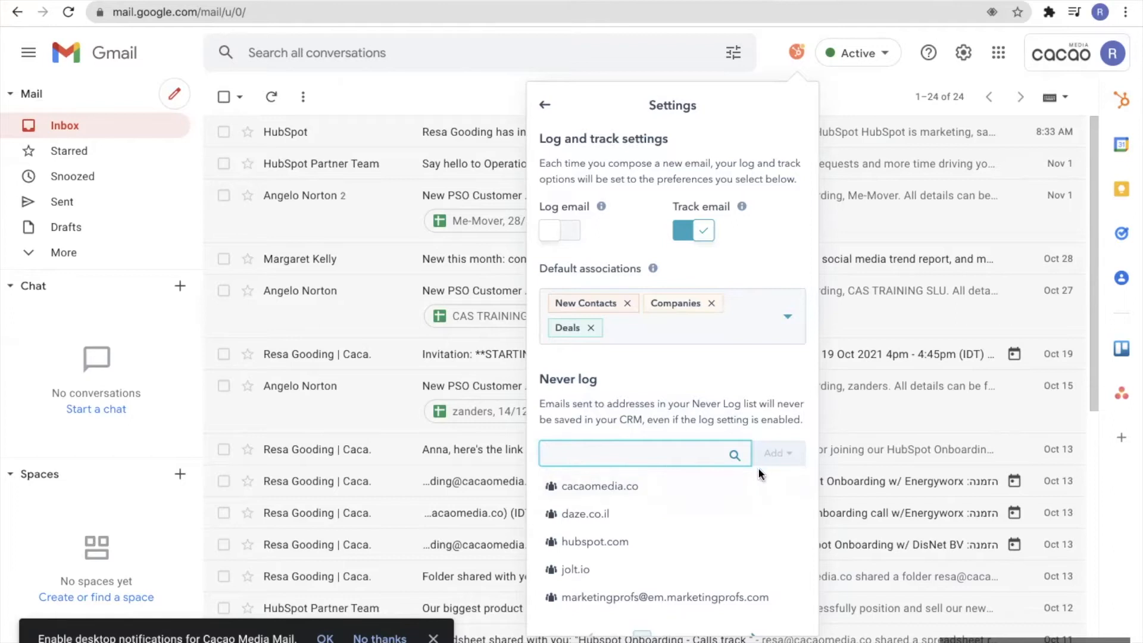
click(793, 77)
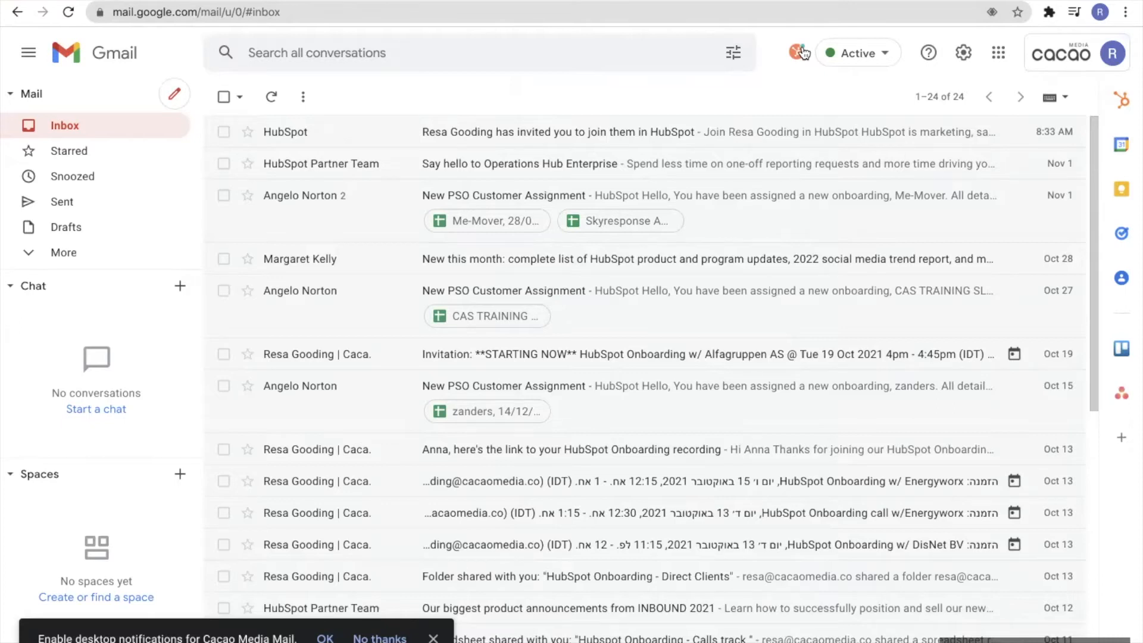
click(801, 53)
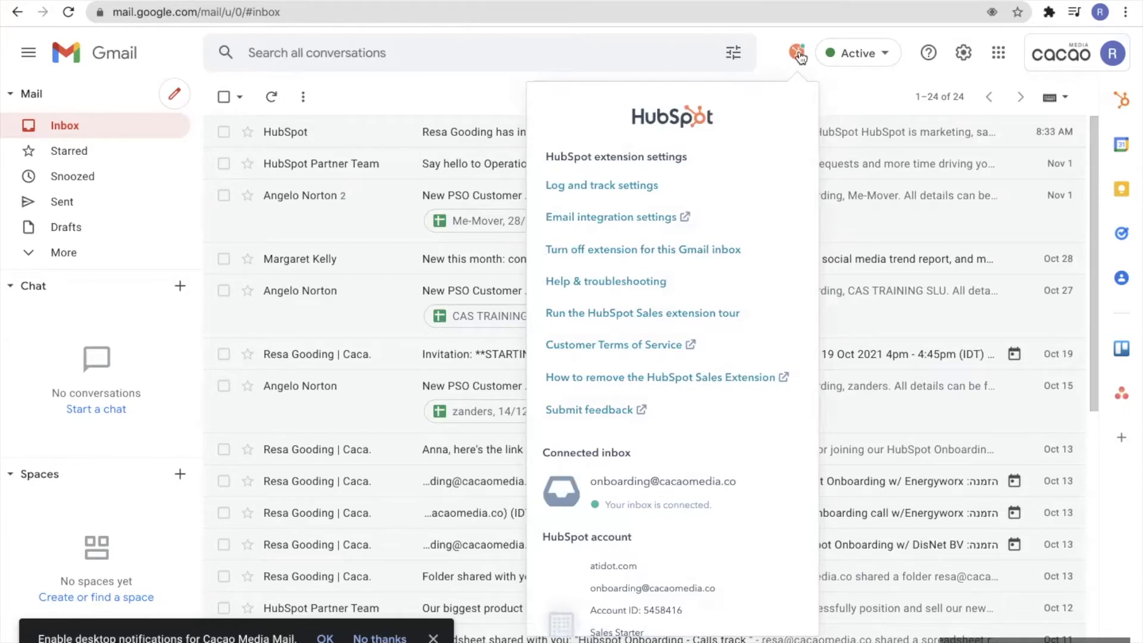
click(839, 90)
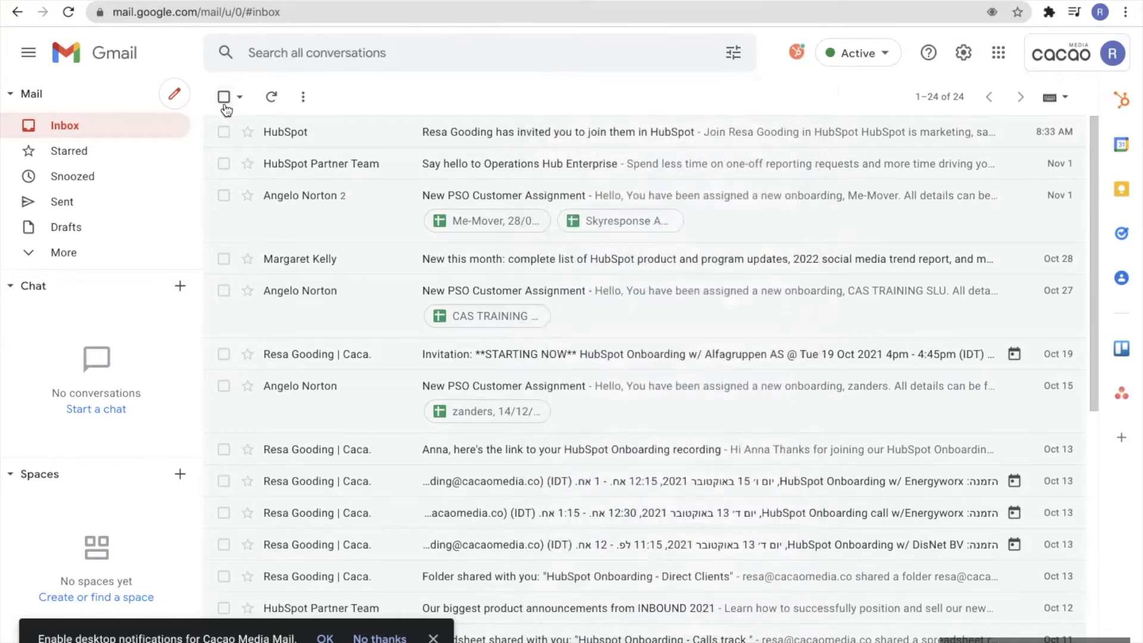
Start a new Gmail draft addressed to the Cacao Media contact, with Log ticked
click(175, 100)
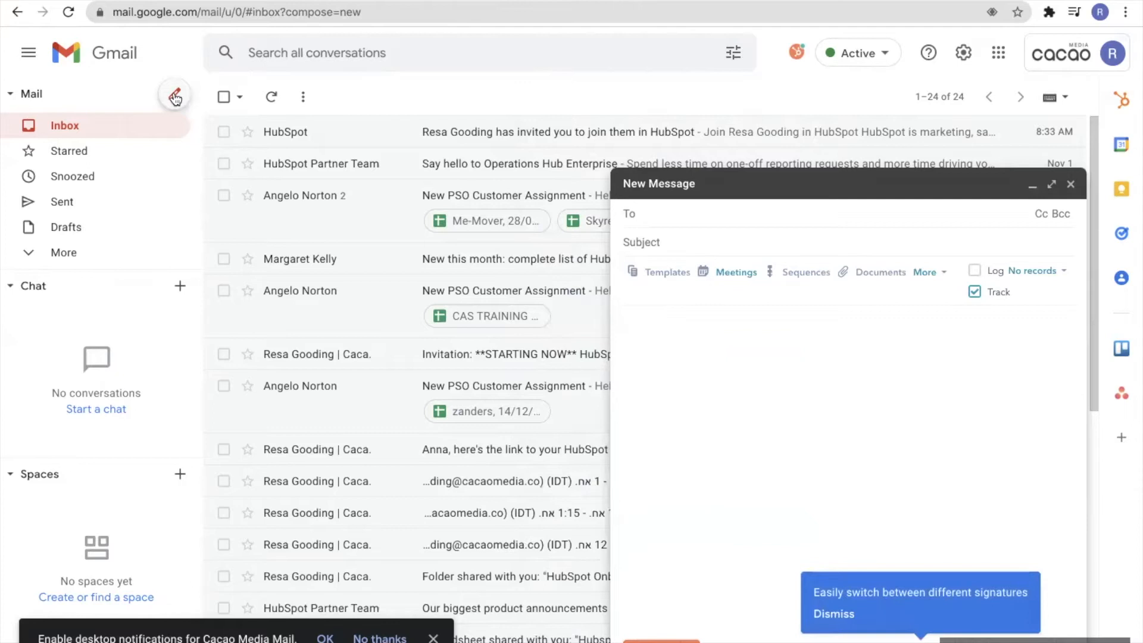
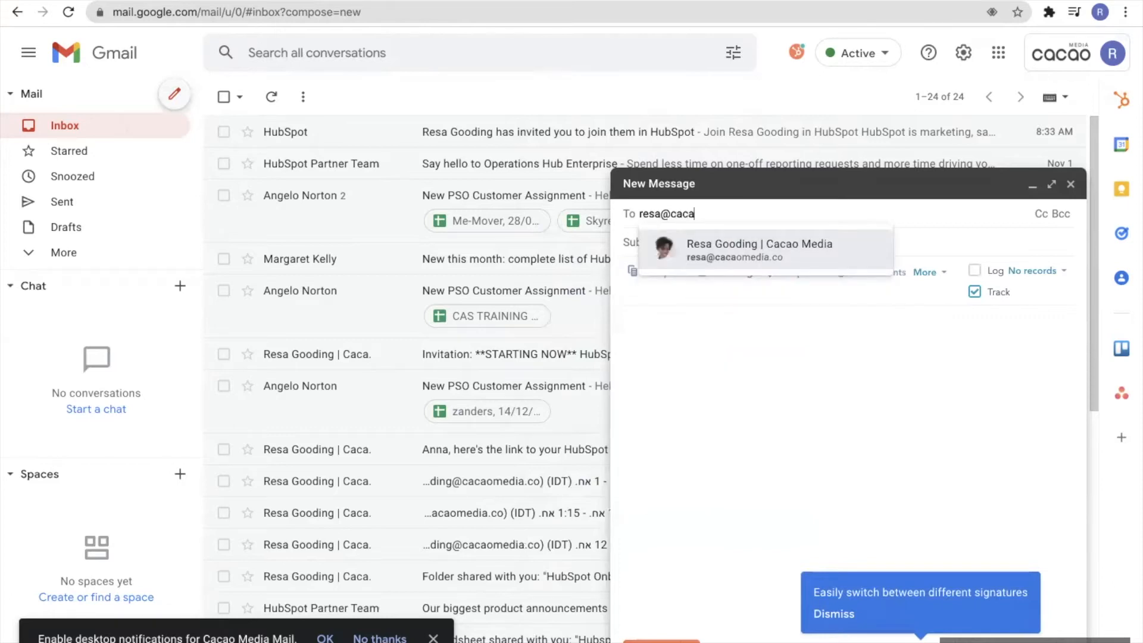
click(717, 266)
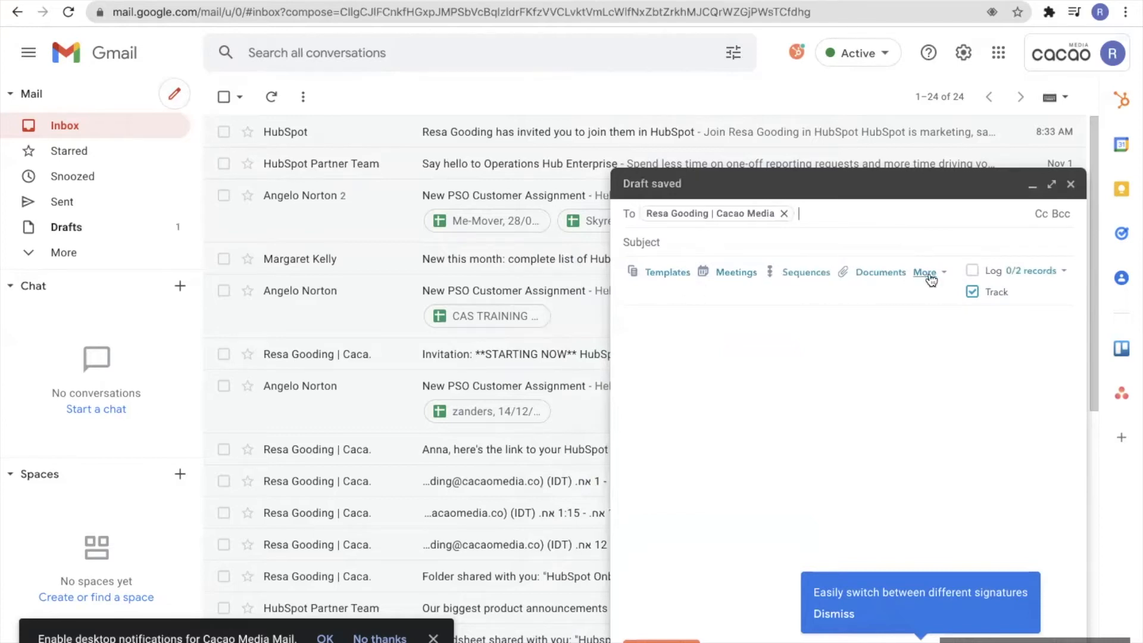
click(973, 273)
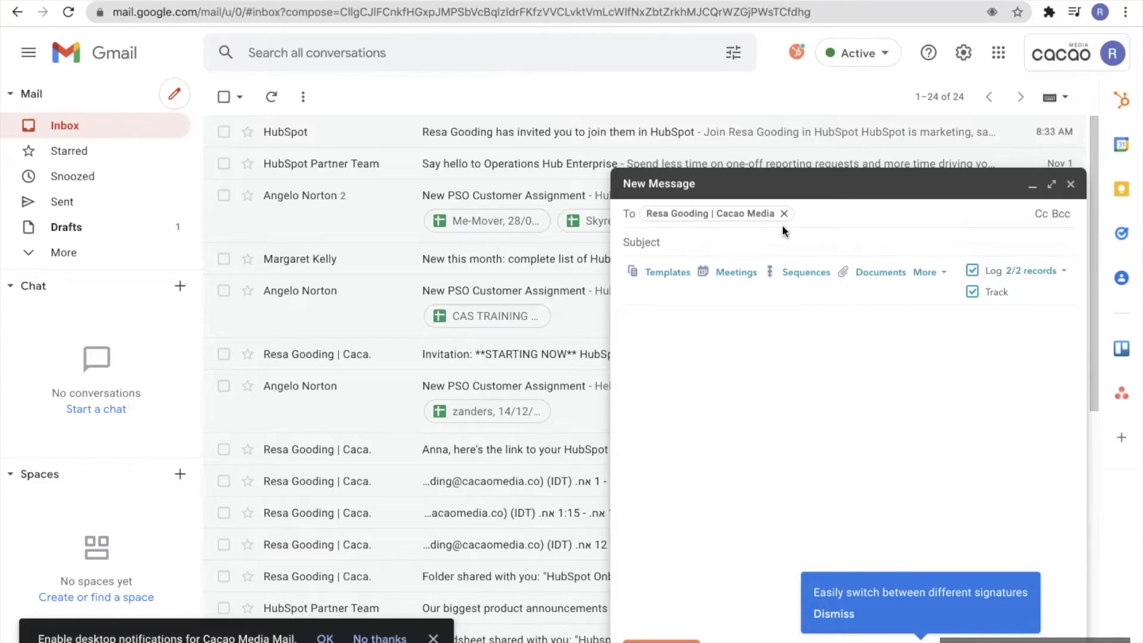
Give the draft subject 'Hi.' and body 'Welcome to Cacao Media's HubSpot Sales Tool Setup'
click(760, 242)
text(Hi.)
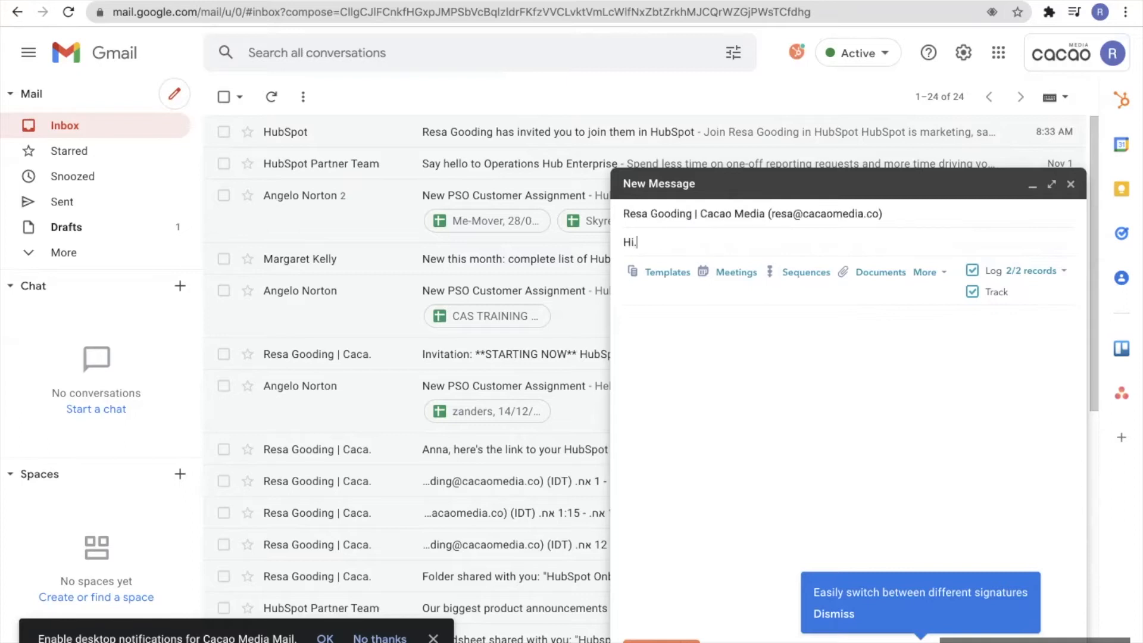
click(743, 321)
text(Welcome to Cacao Media's )
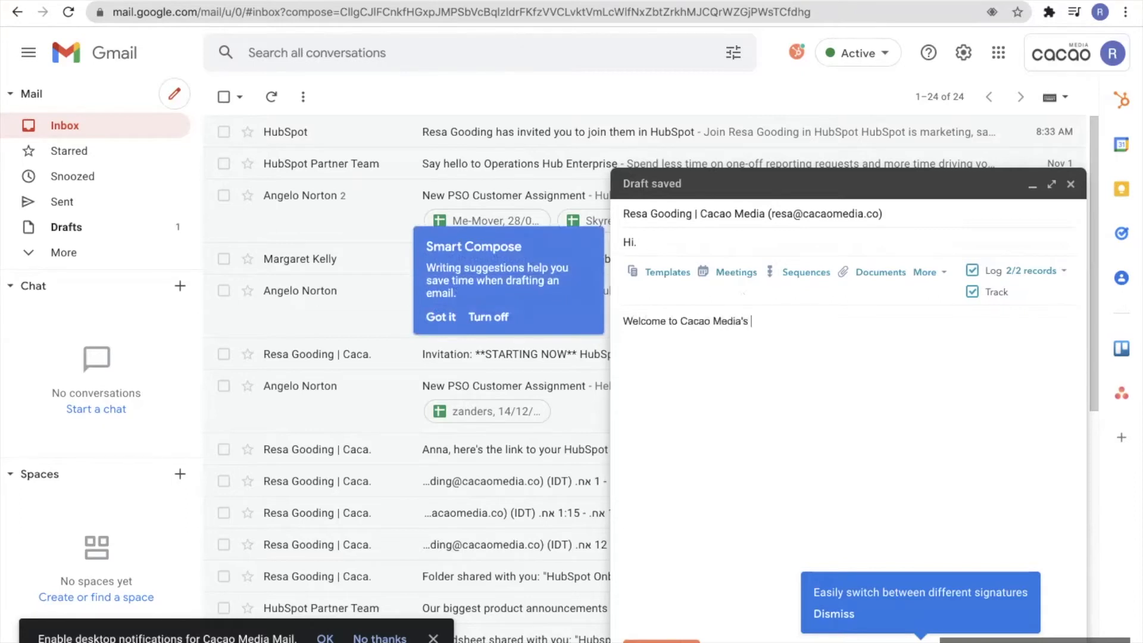
text(HubSpo)
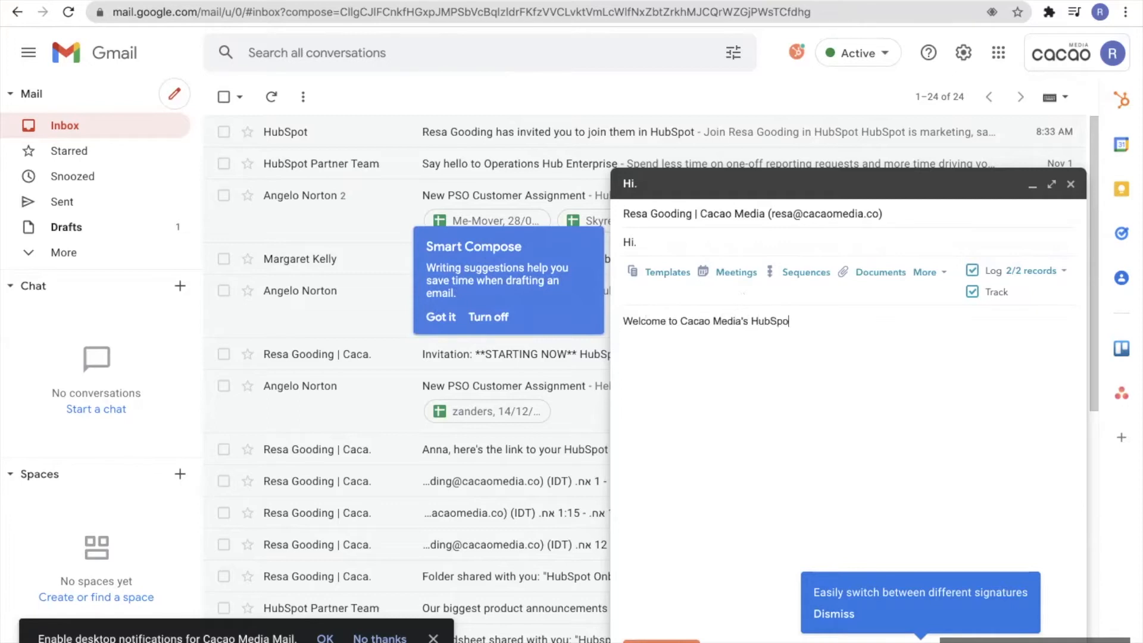
text(t Sales Tool Setup)
Abandon scheduling the Hi. email for a later time and send it immediately
click(690, 640)
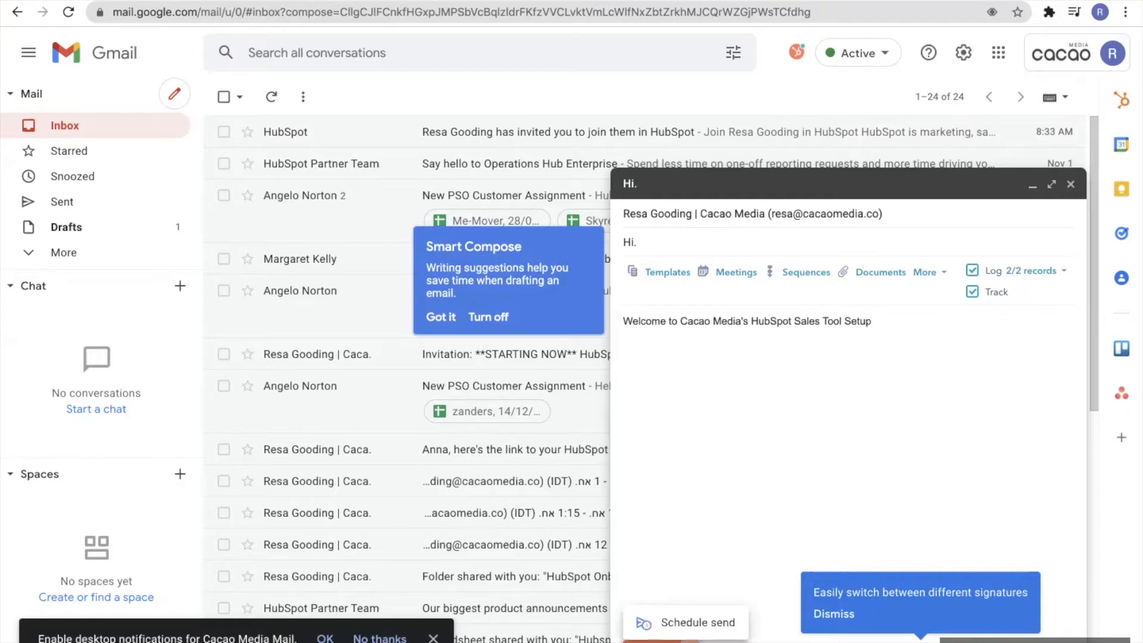
click(691, 623)
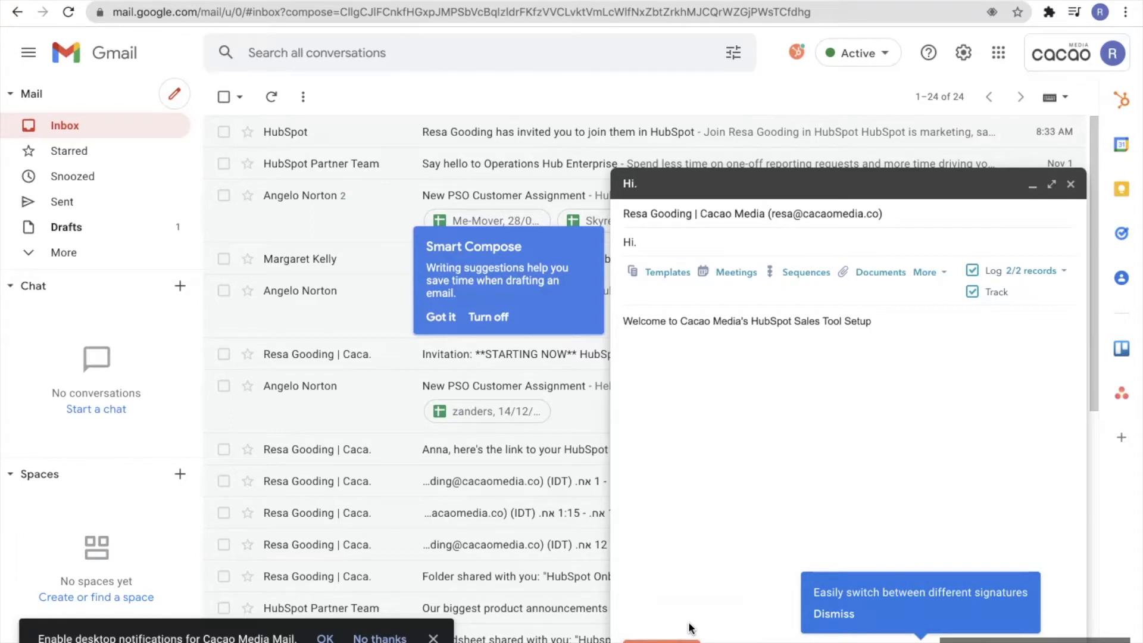
click(454, 310)
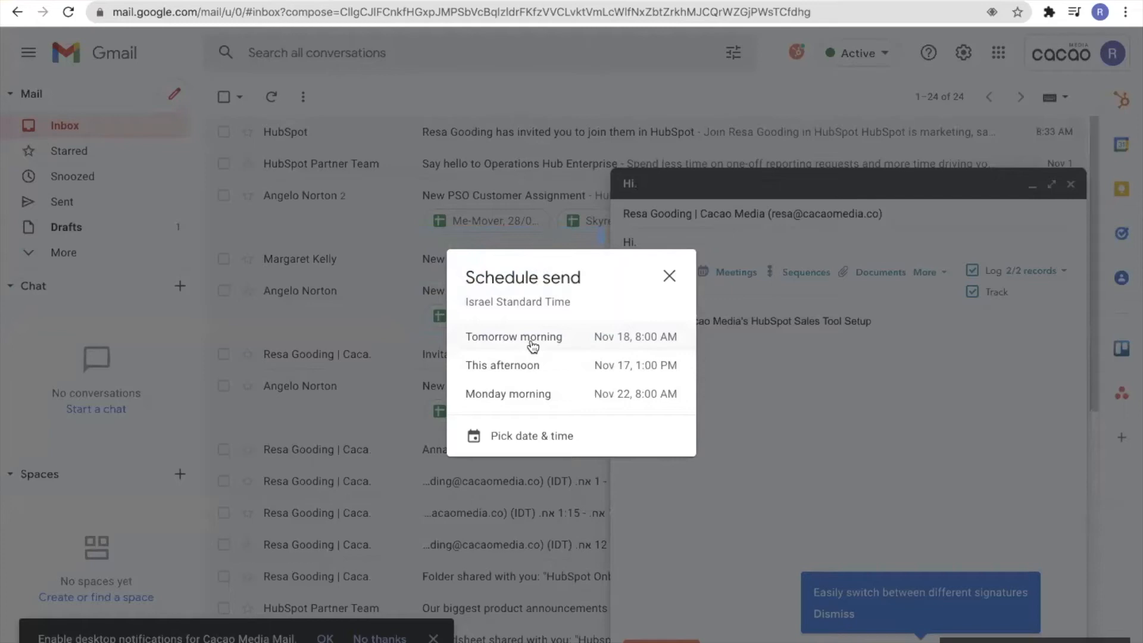
click(534, 438)
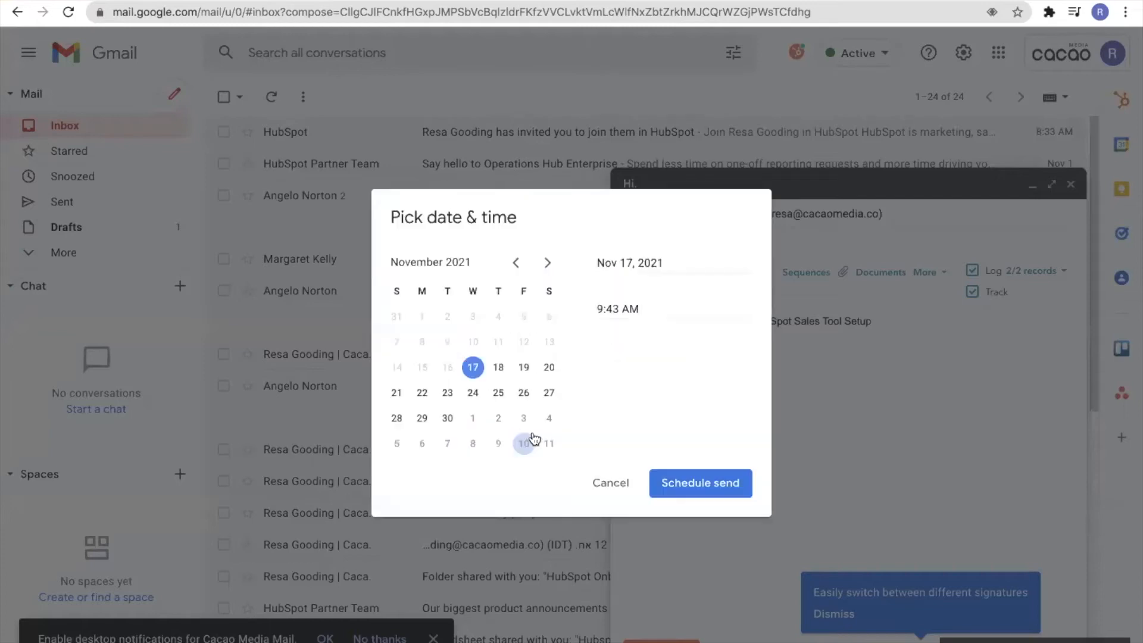
click(603, 481)
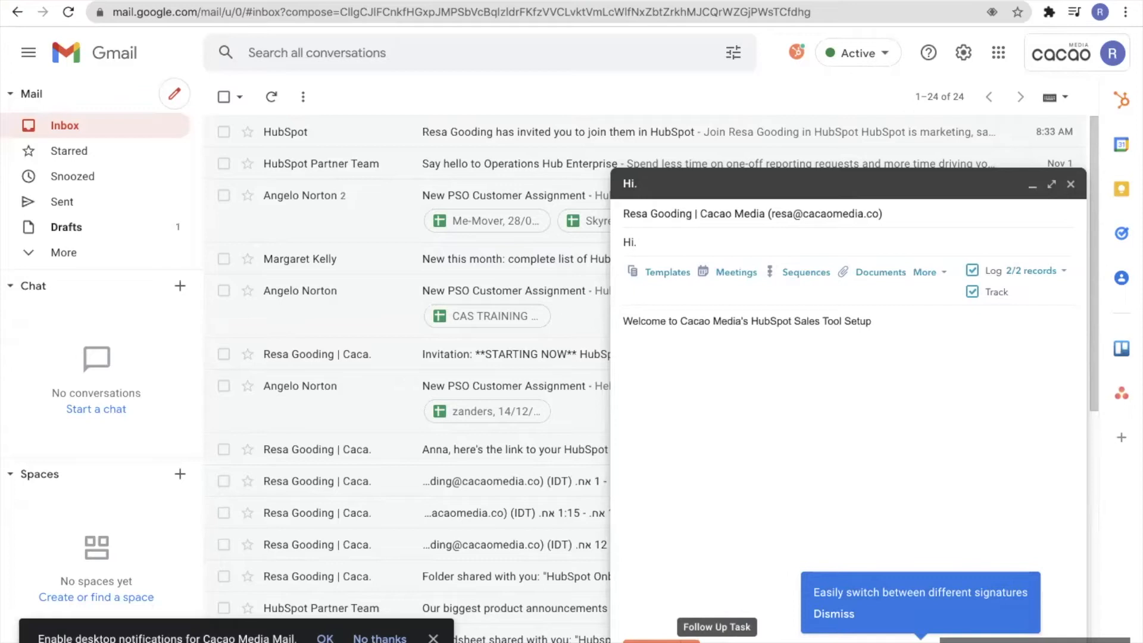
click(658, 640)
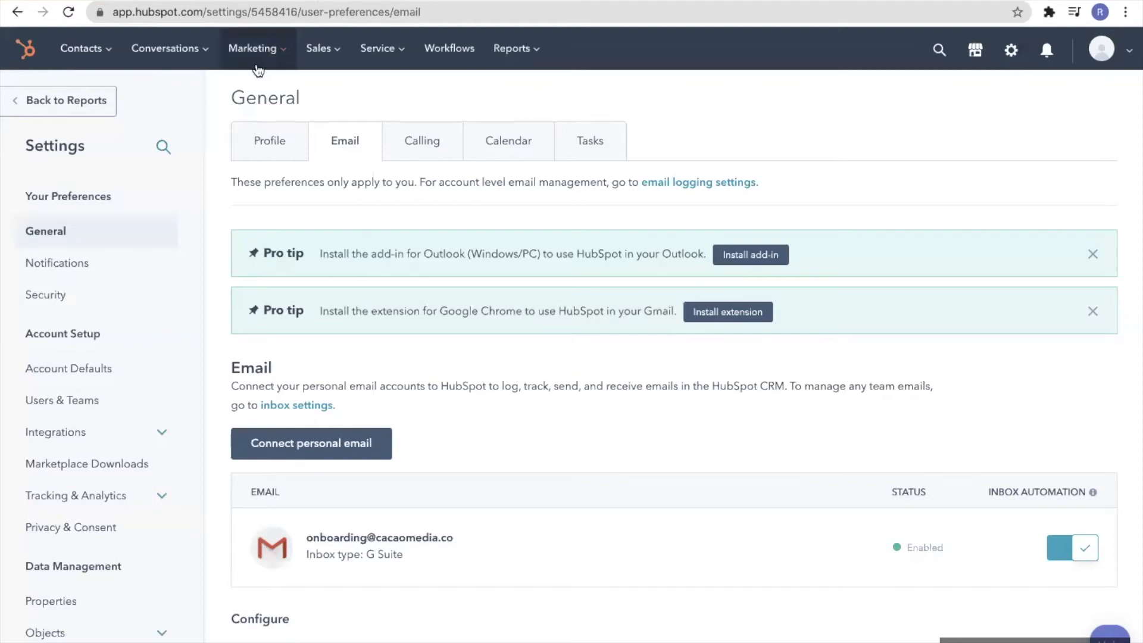
Find the Cacao Media contact by searching the Contacts list for 'res' and open the record
click(96, 51)
click(95, 97)
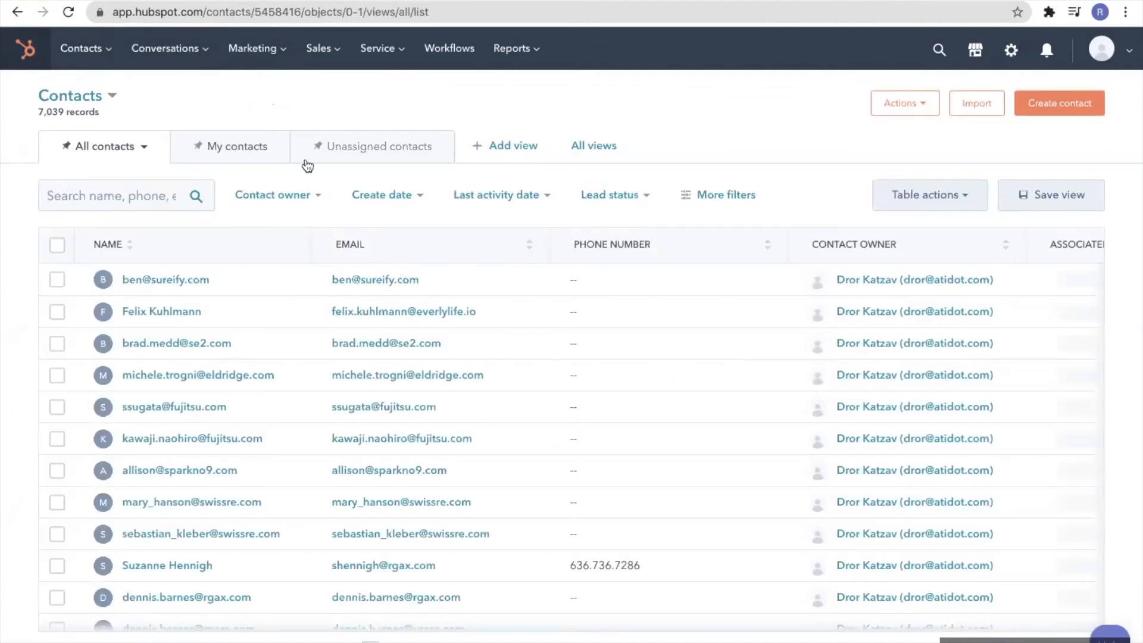
click(1130, 50)
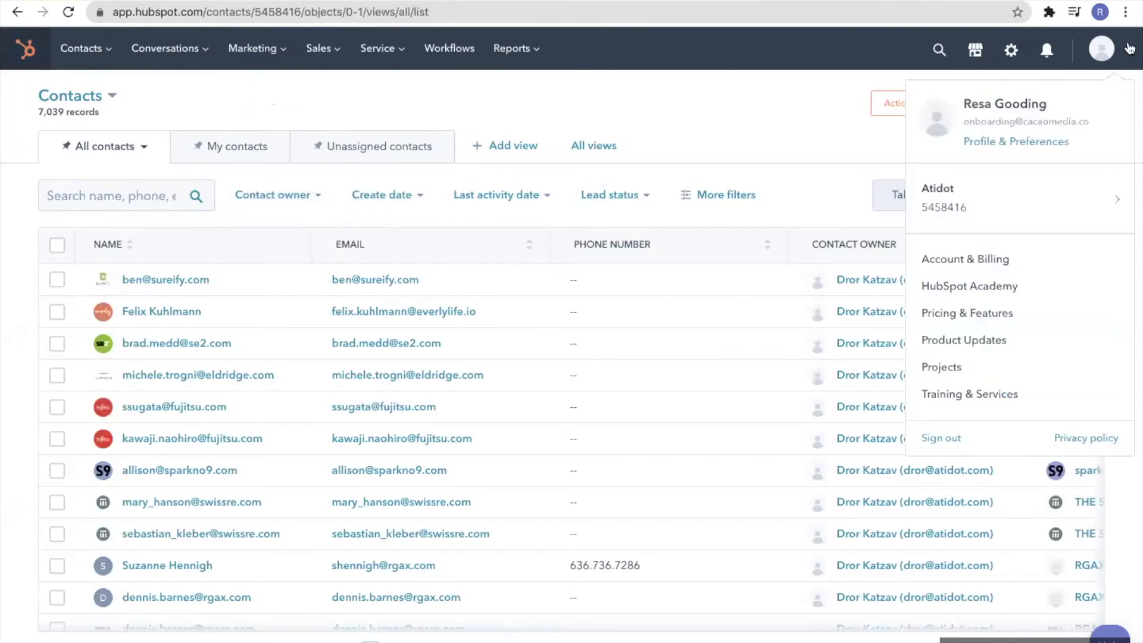
click(717, 104)
click(161, 192)
text(resa)
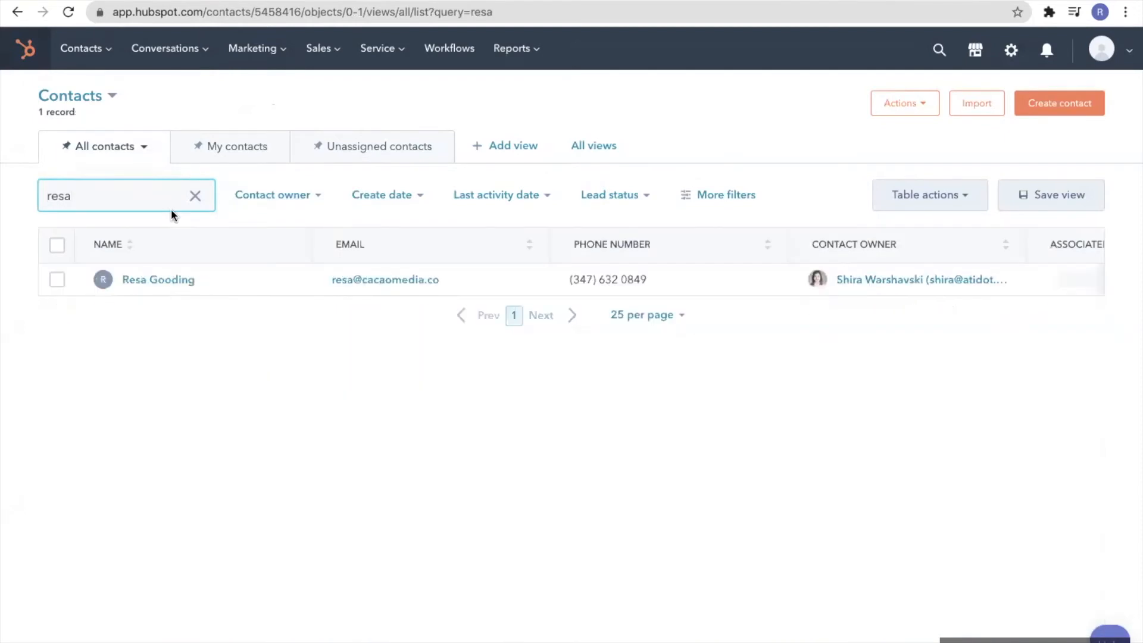
click(168, 280)
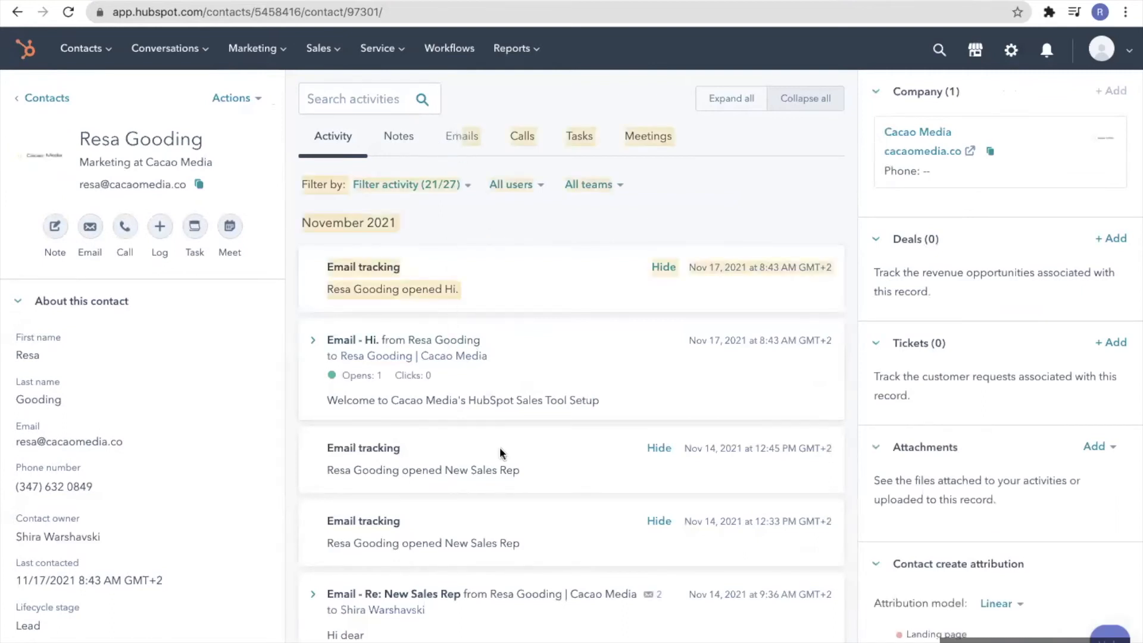
Expand the Hi. email in the contact's Emails tab to reveal its Opened and Sent times
click(541, 378)
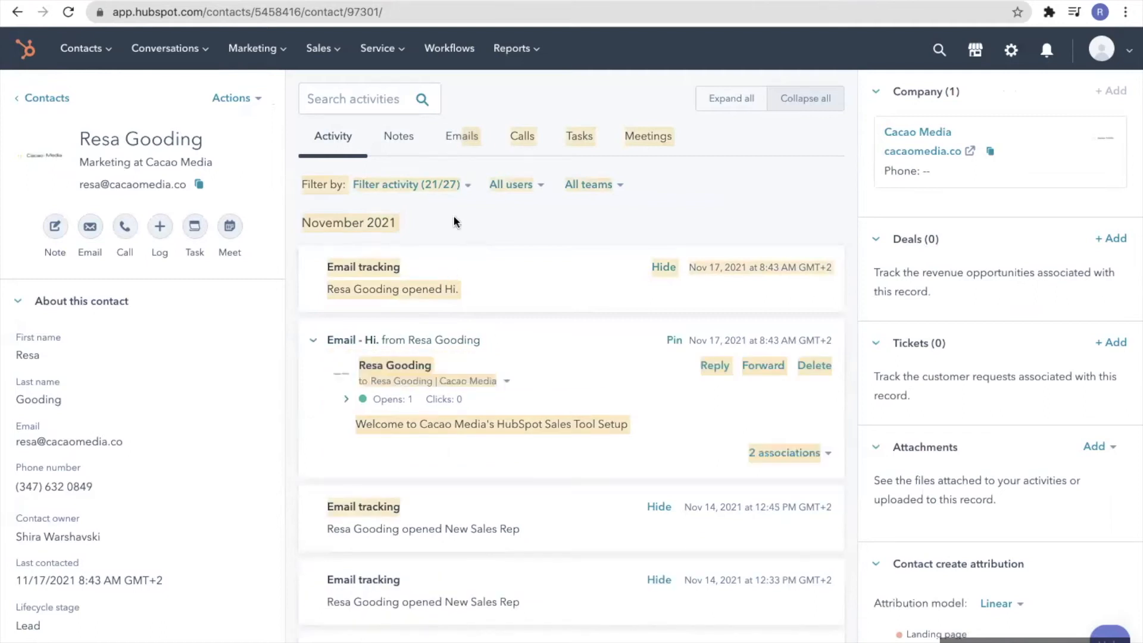
click(470, 146)
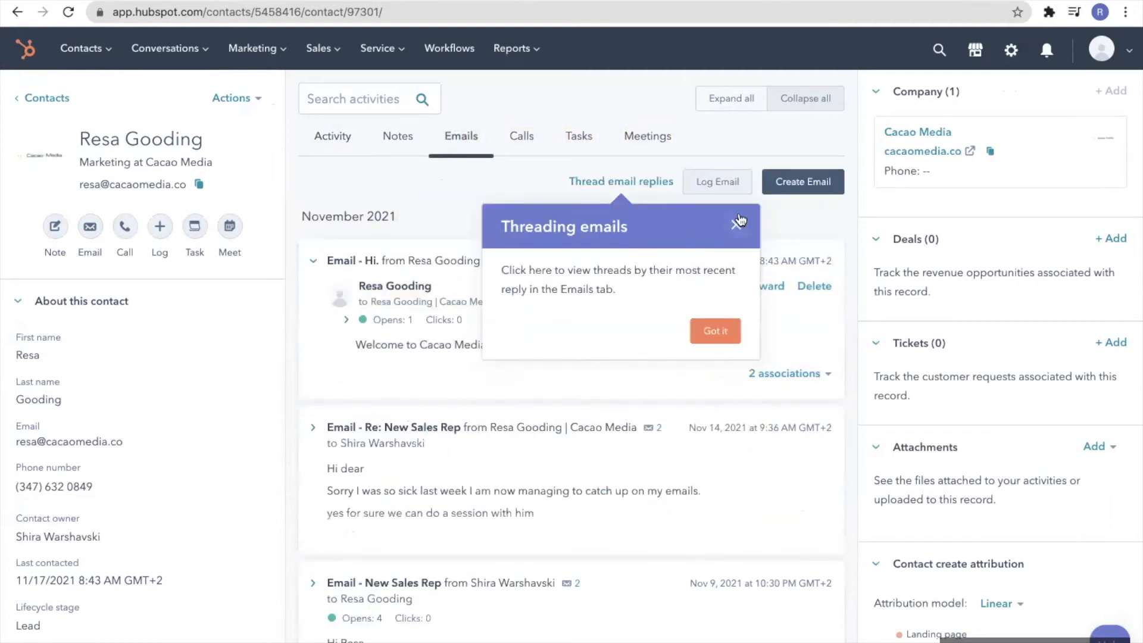
click(736, 224)
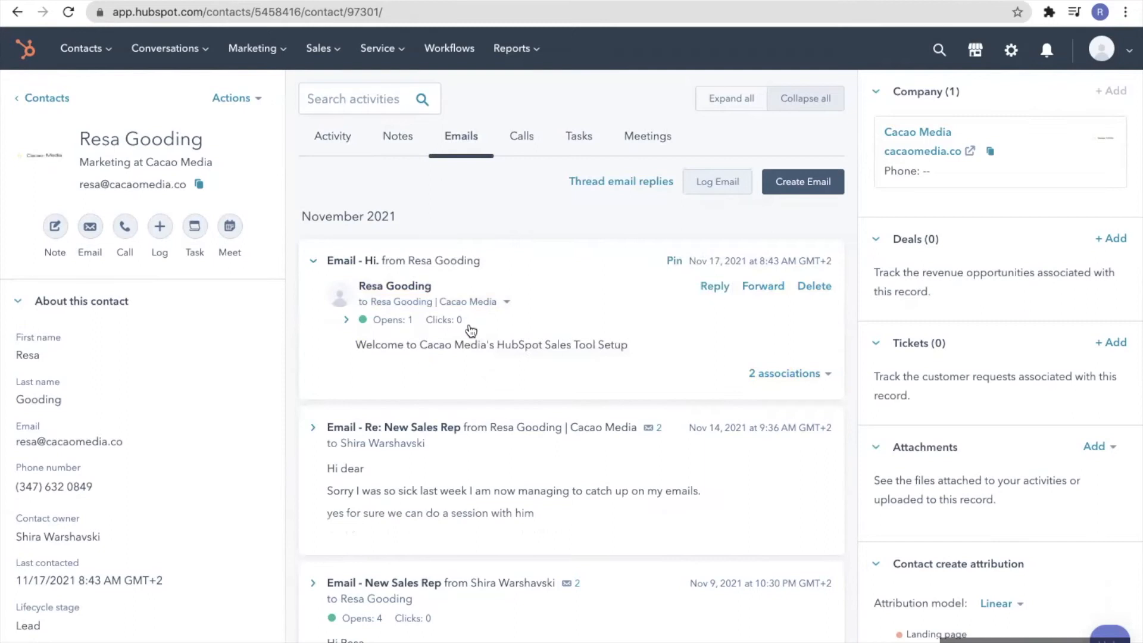
click(346, 321)
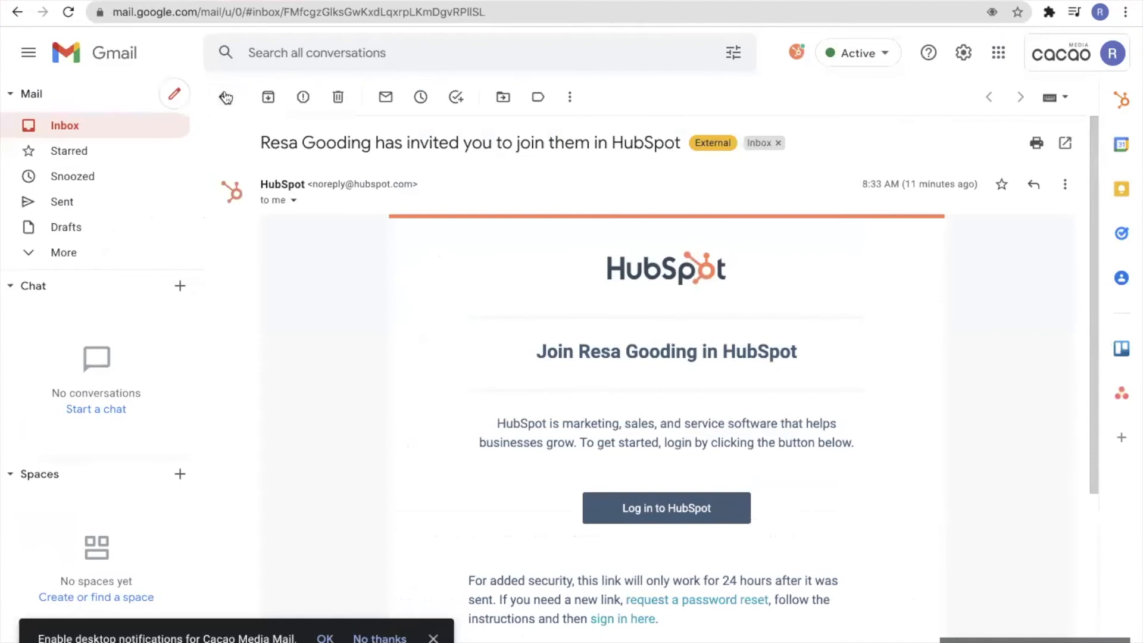
Check the CAS TRAINING SLU email sender's HubSpot company details, then return to the inbox
click(225, 97)
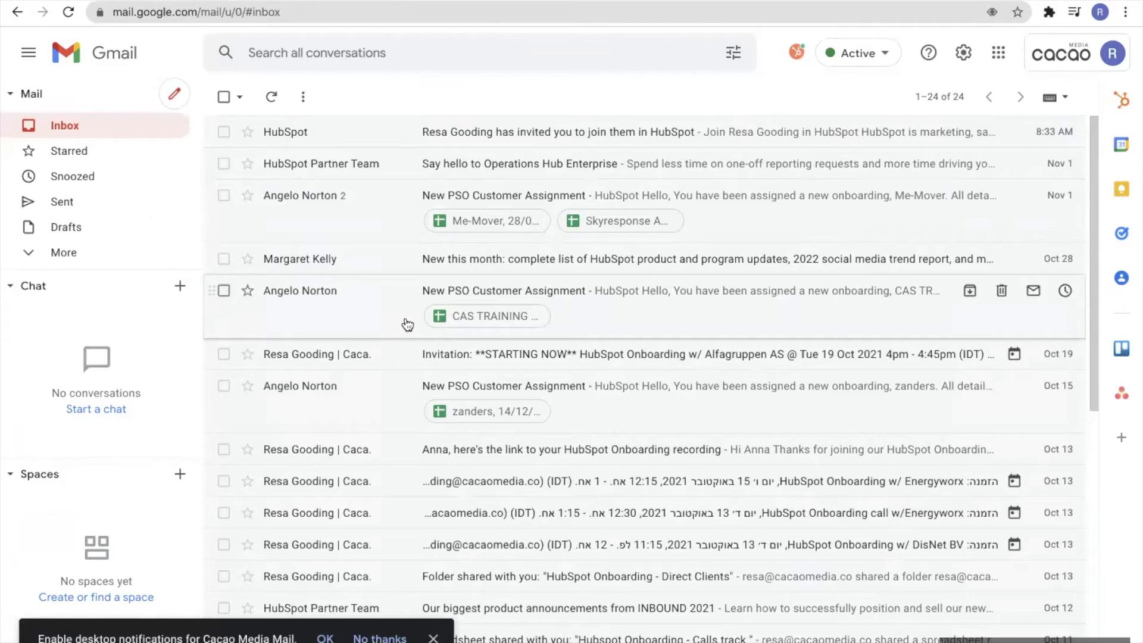
click(381, 303)
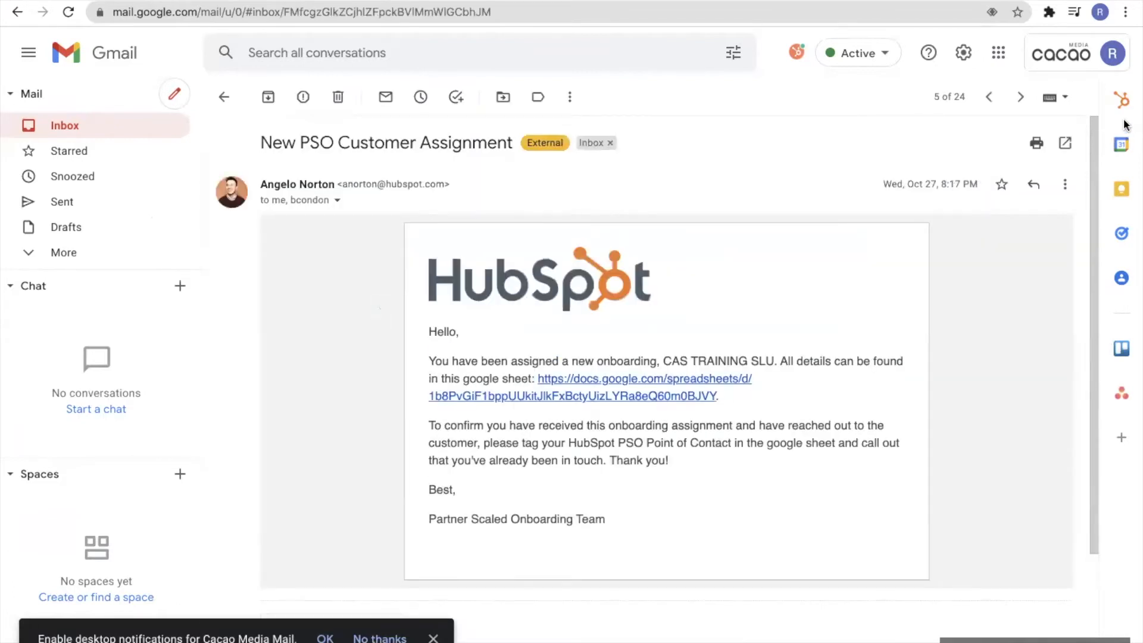
click(1121, 100)
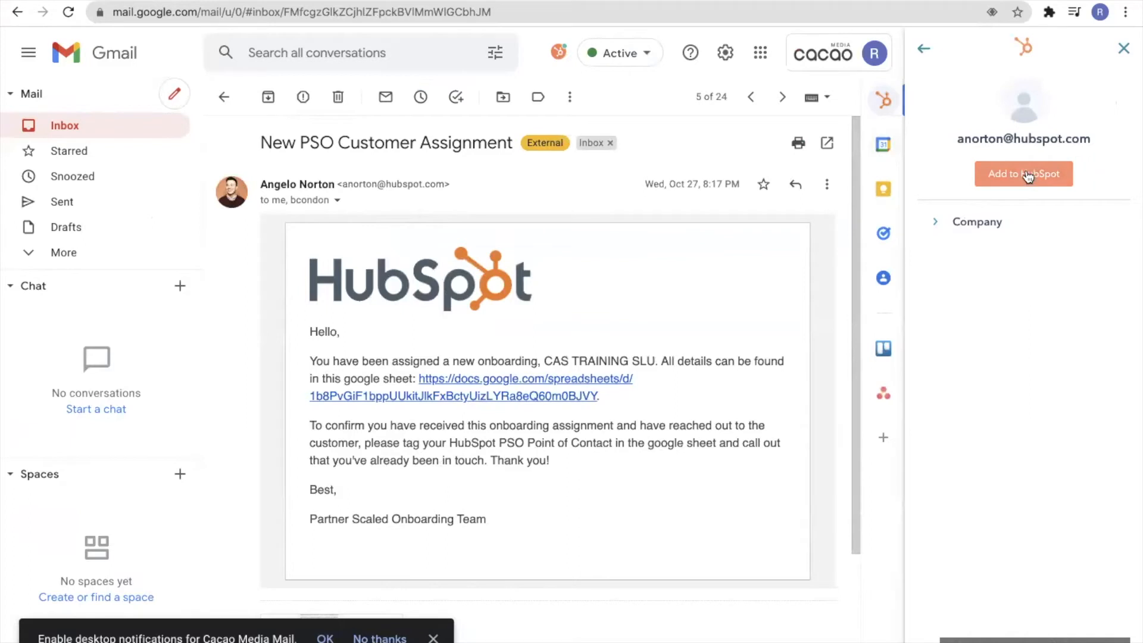
click(939, 227)
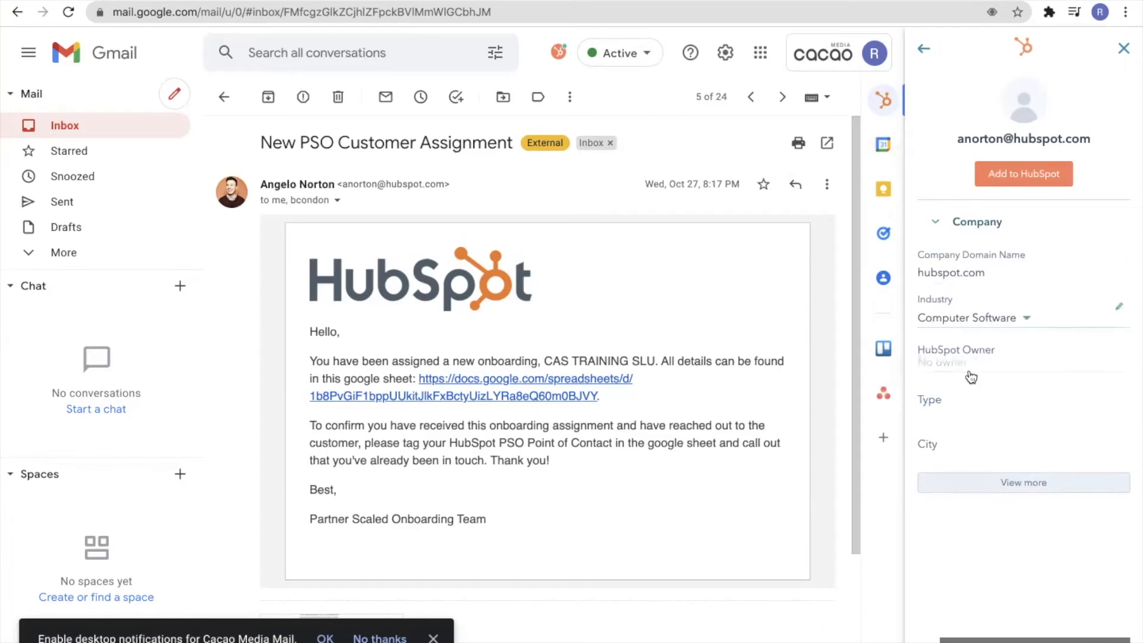
click(1125, 51)
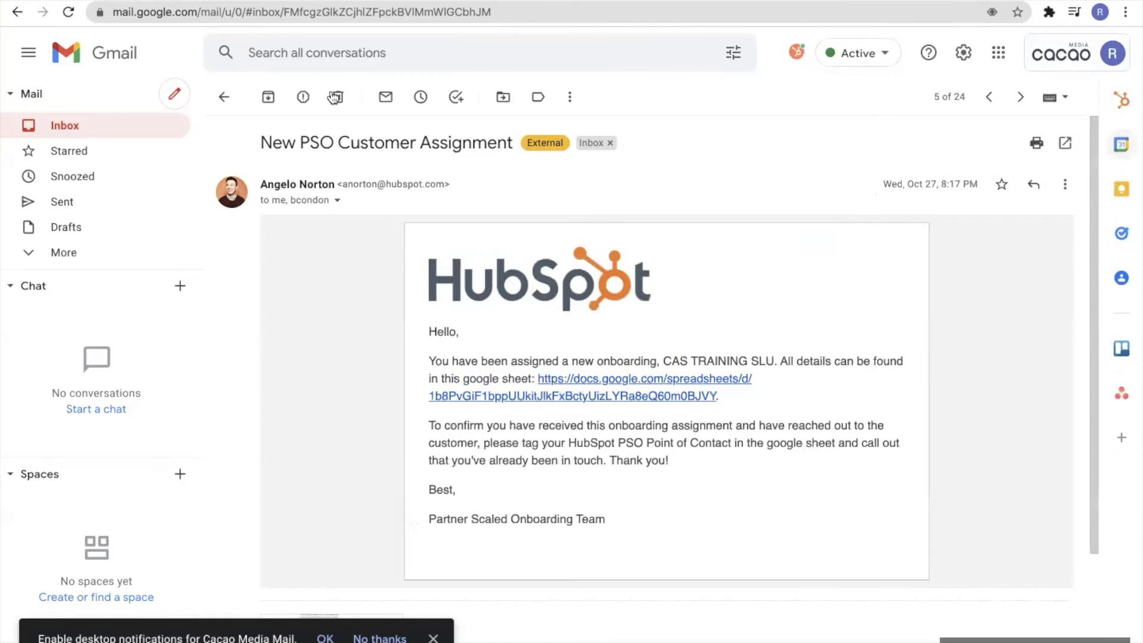
scroll(417, 238, down, 1)
click(224, 99)
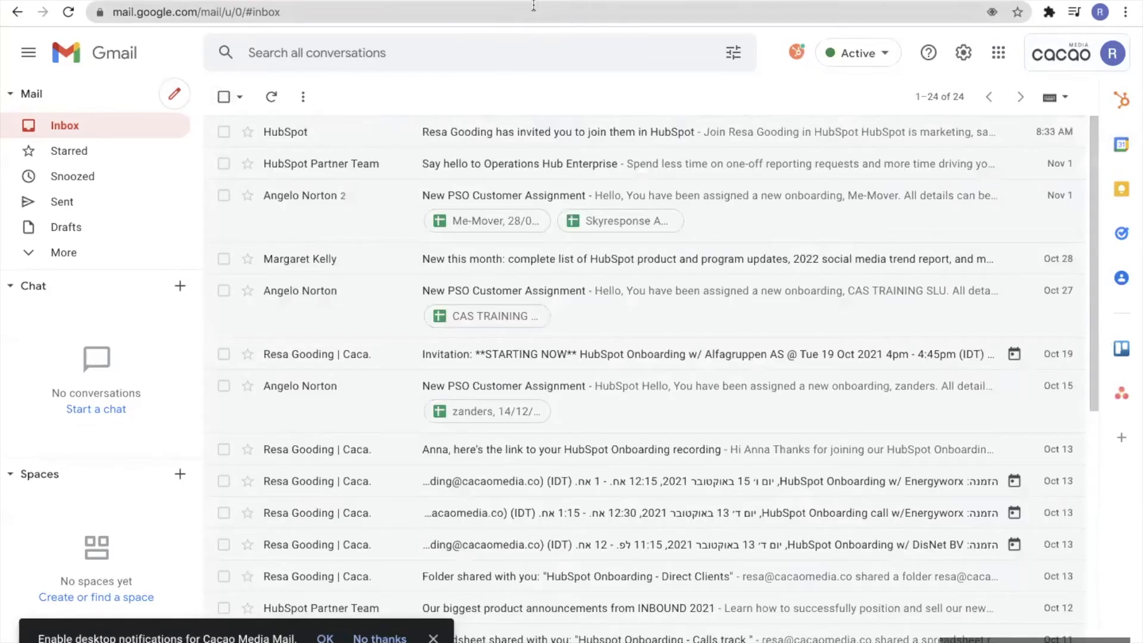
Start connecting a Google / Gmail calendar with Calendar Sync from HubSpot's General > Calendar settings
click(262, 0)
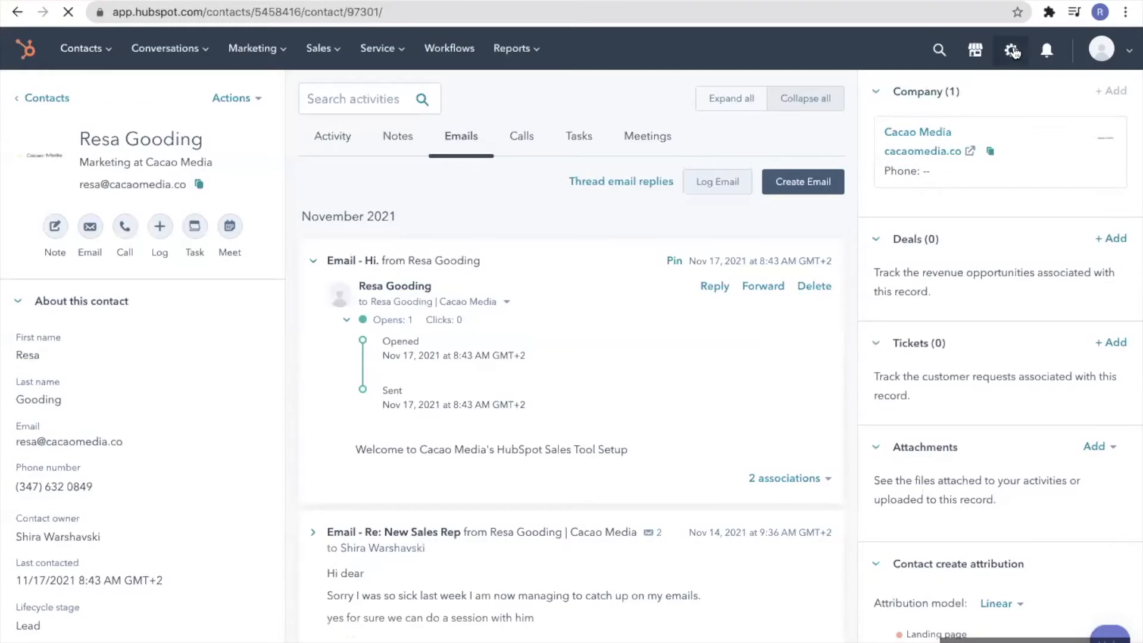
click(1012, 51)
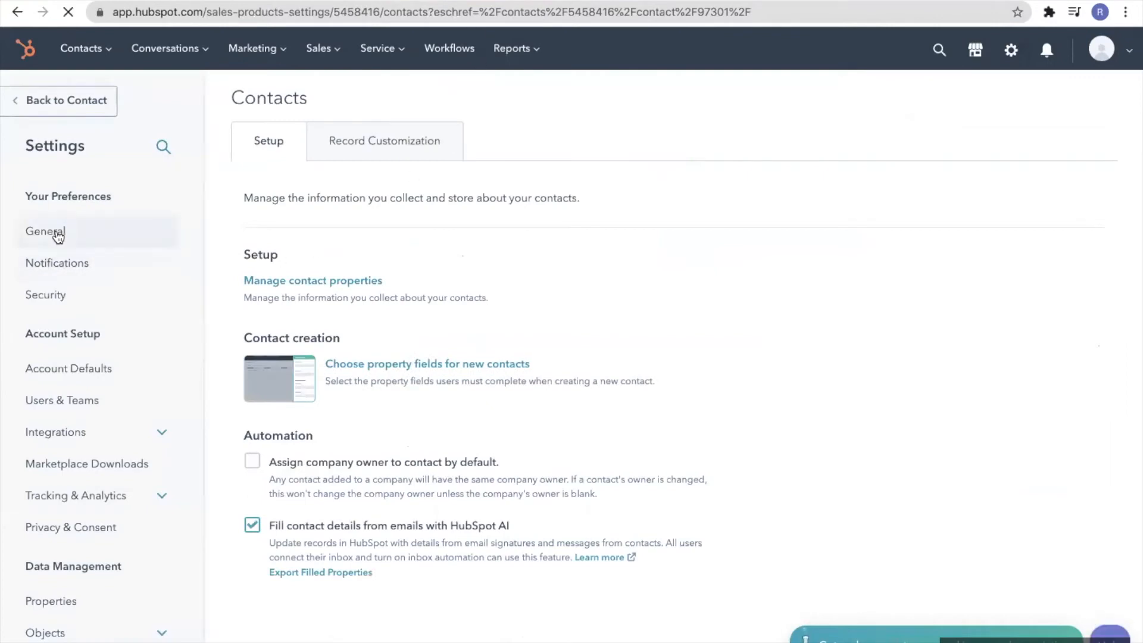
click(58, 236)
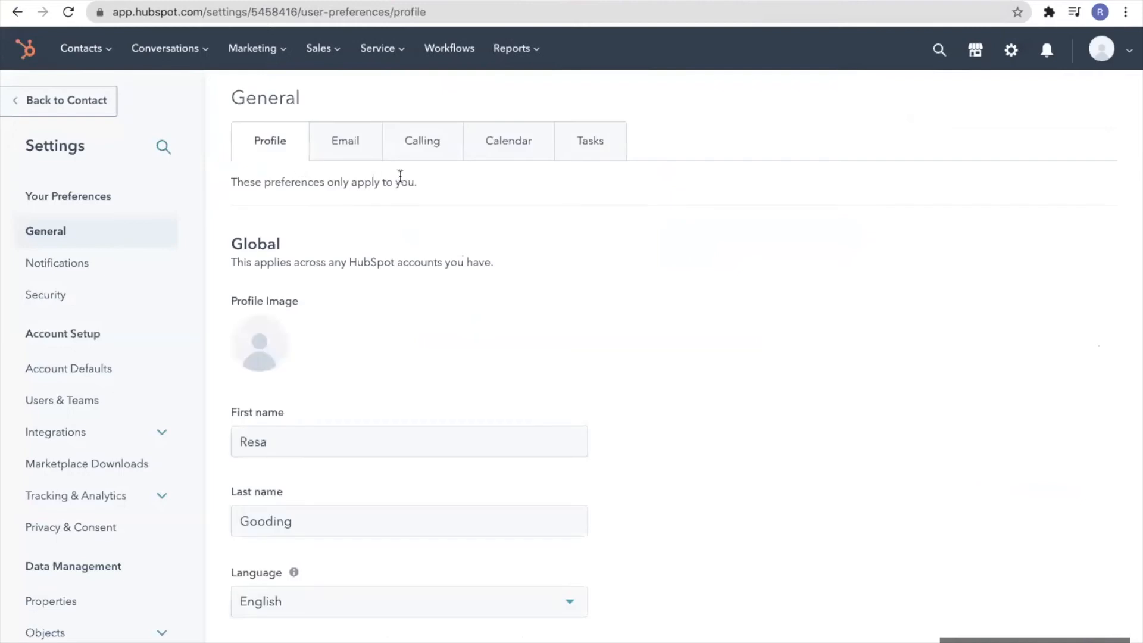
click(511, 143)
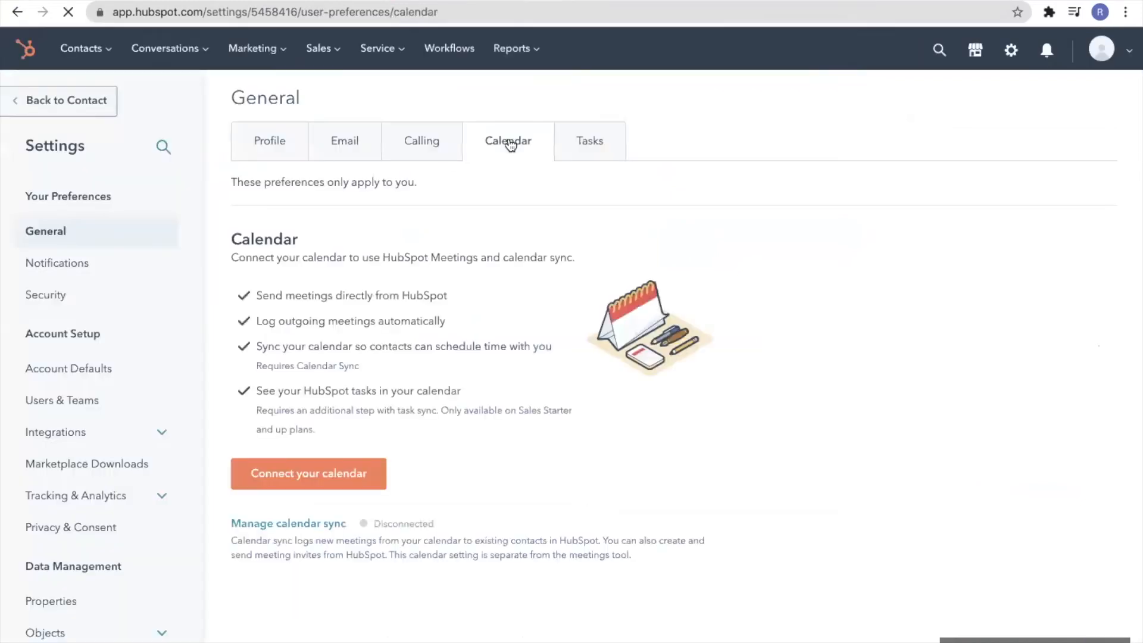
click(297, 477)
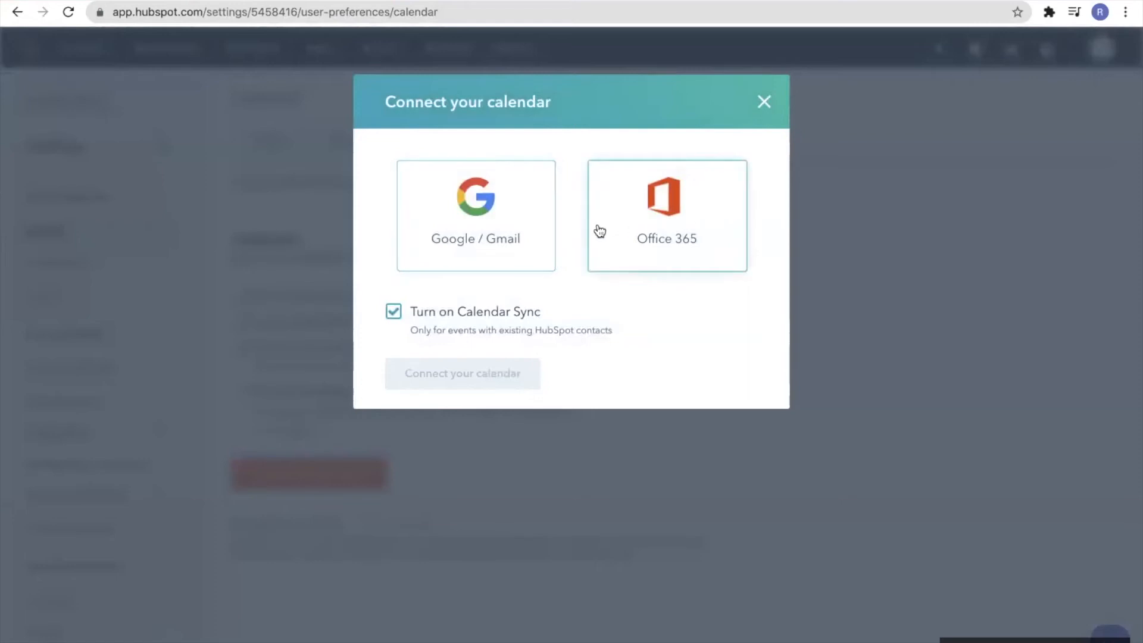
click(510, 231)
click(493, 365)
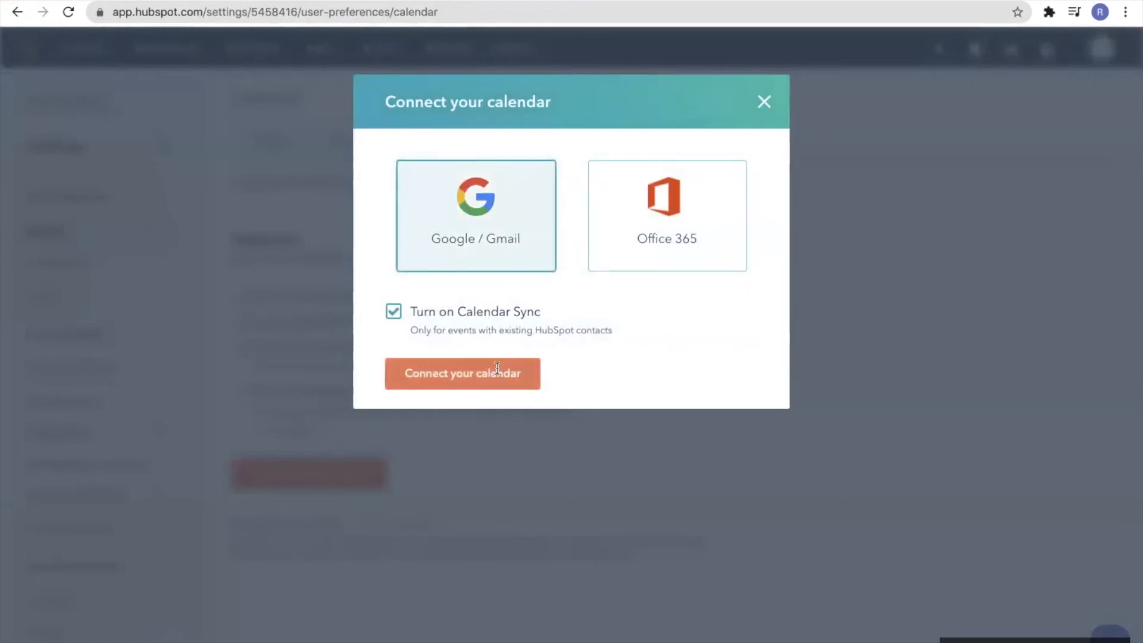
click(482, 521)
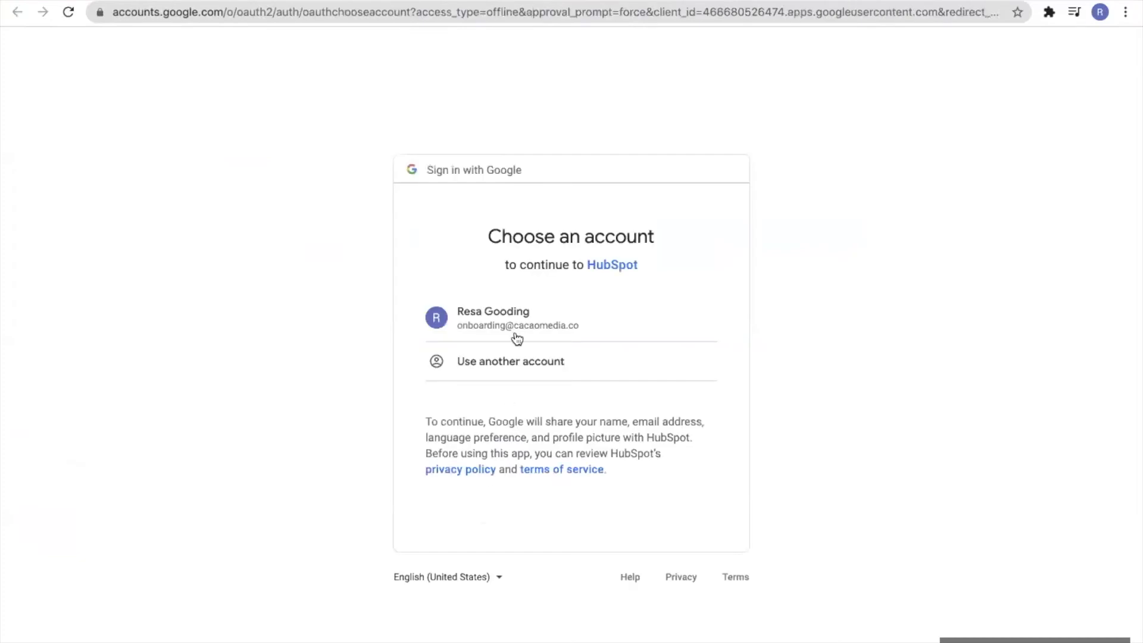
Choose the Google account and allow HubSpot access to it, then go to Google Calendar
click(520, 309)
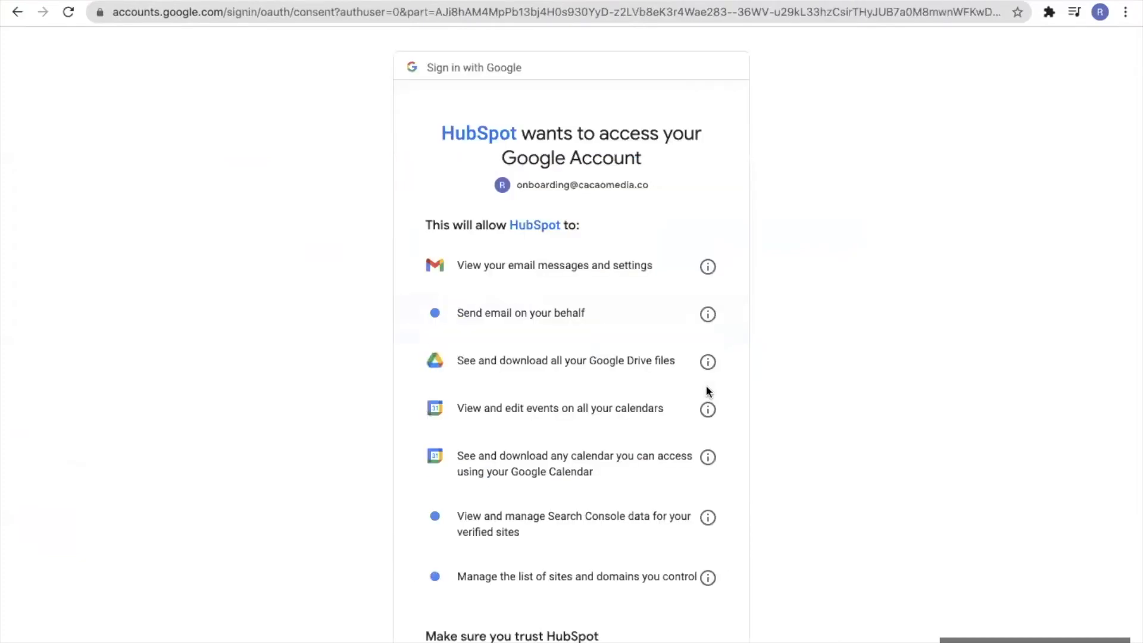
scroll(700, 620, down, 3)
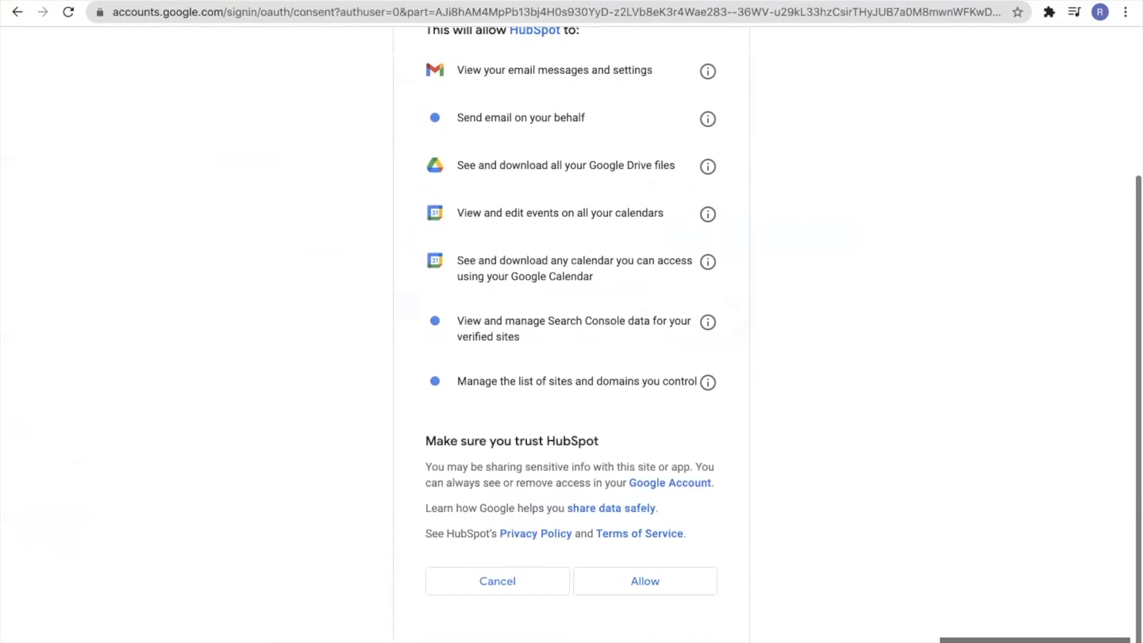
click(650, 591)
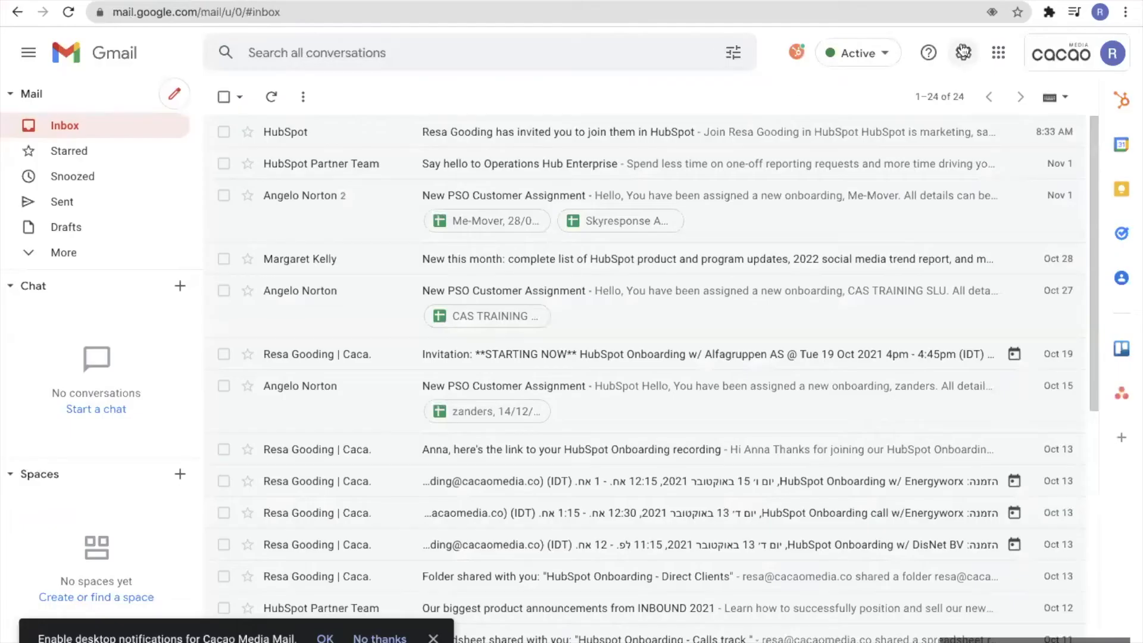
click(999, 53)
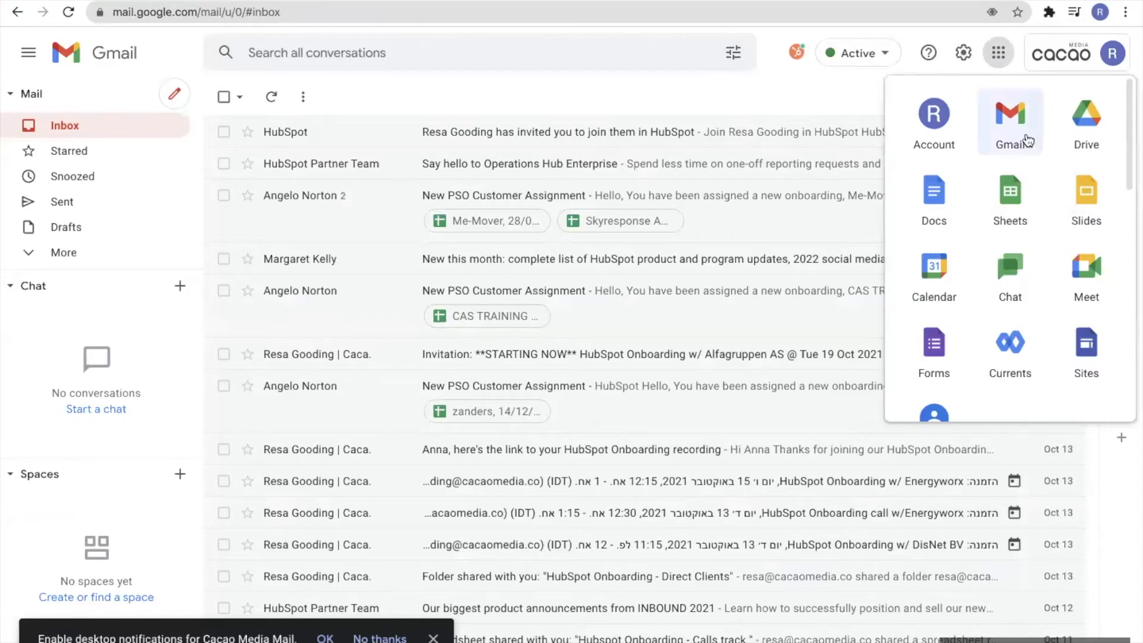
click(960, 275)
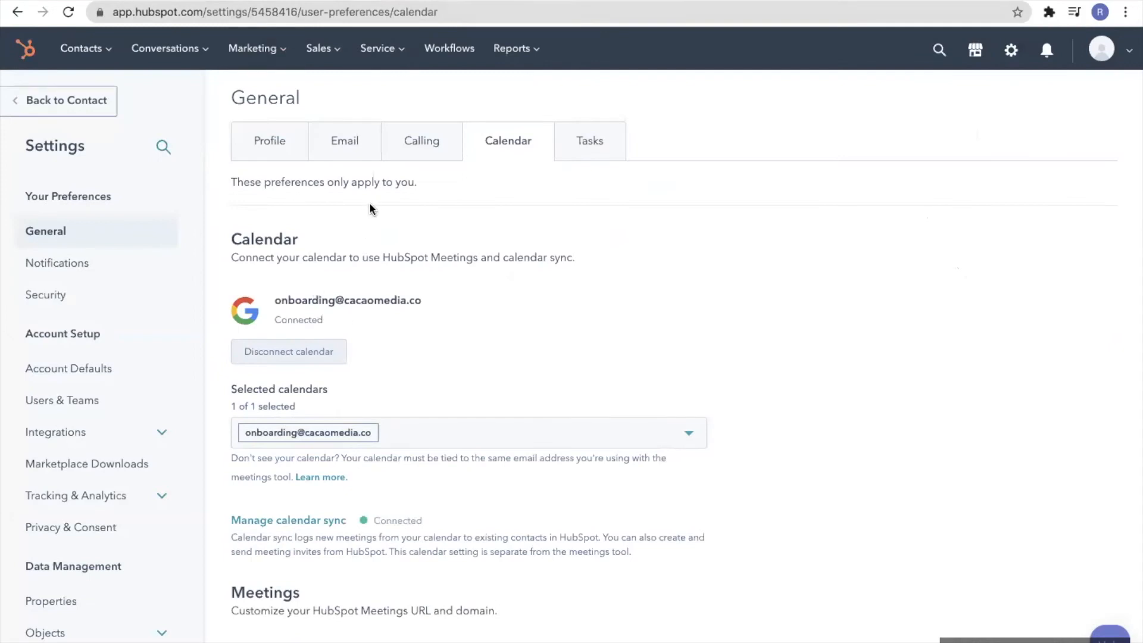
View HubSpot's Meetings scheduling page, then switch to Google Calendar's 14–20 November 2021 week
click(318, 48)
click(336, 252)
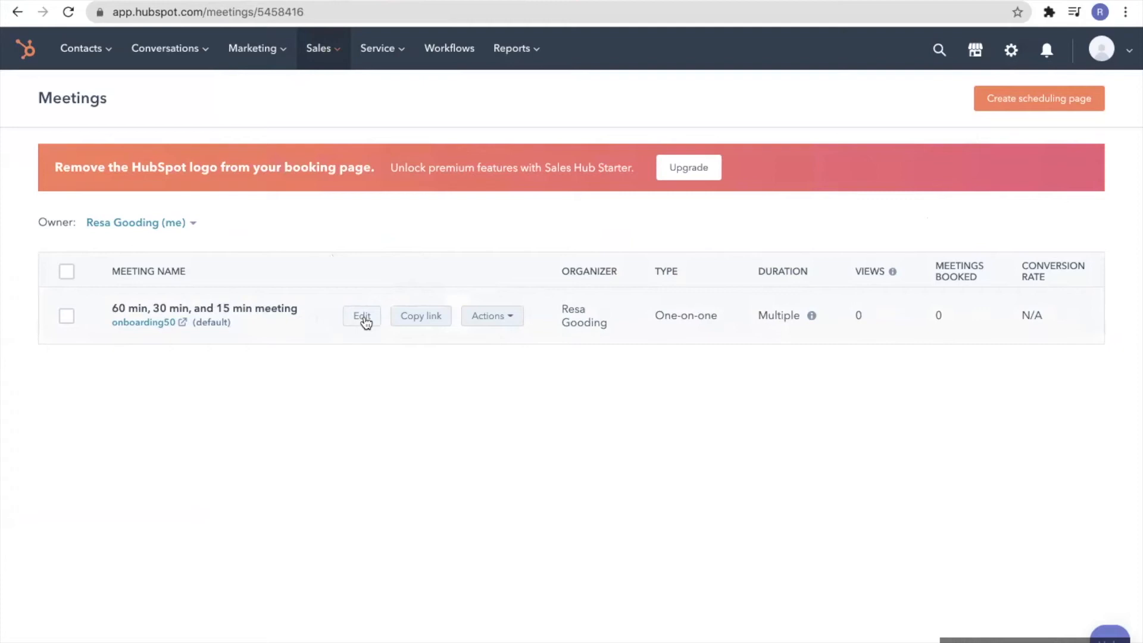
click(301, 16)
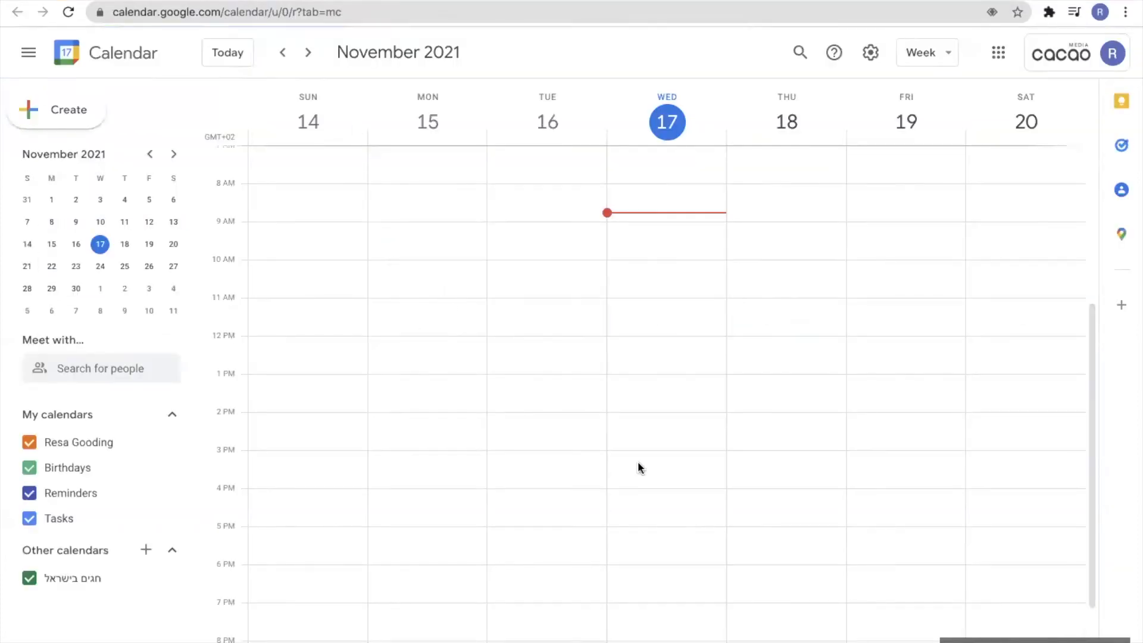
Create a 'Pick Up Kids' event on Wednesday 17 Nov, 4–5pm, repeating weekly on Wednesday
scroll(605, 521, down, 2)
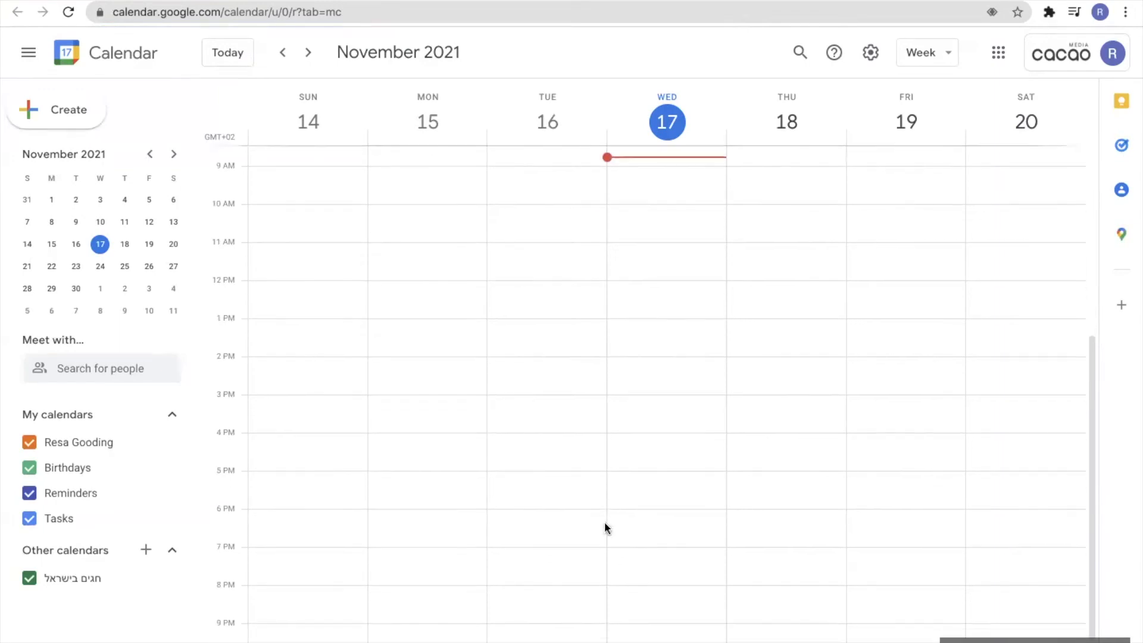
click(559, 403)
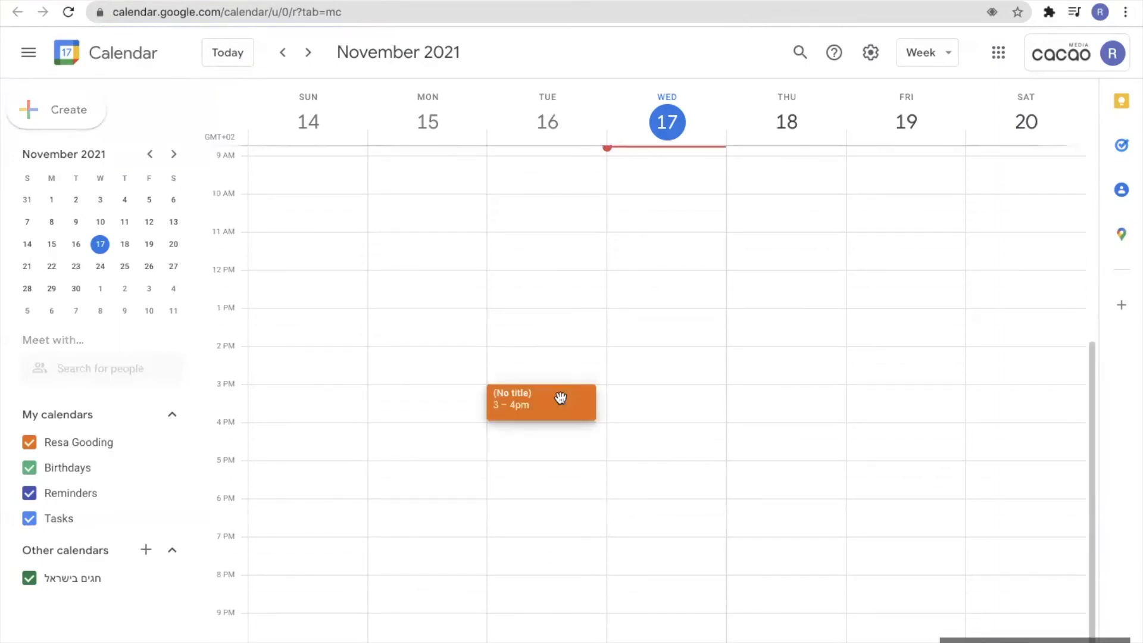
click(655, 438)
click(655, 443)
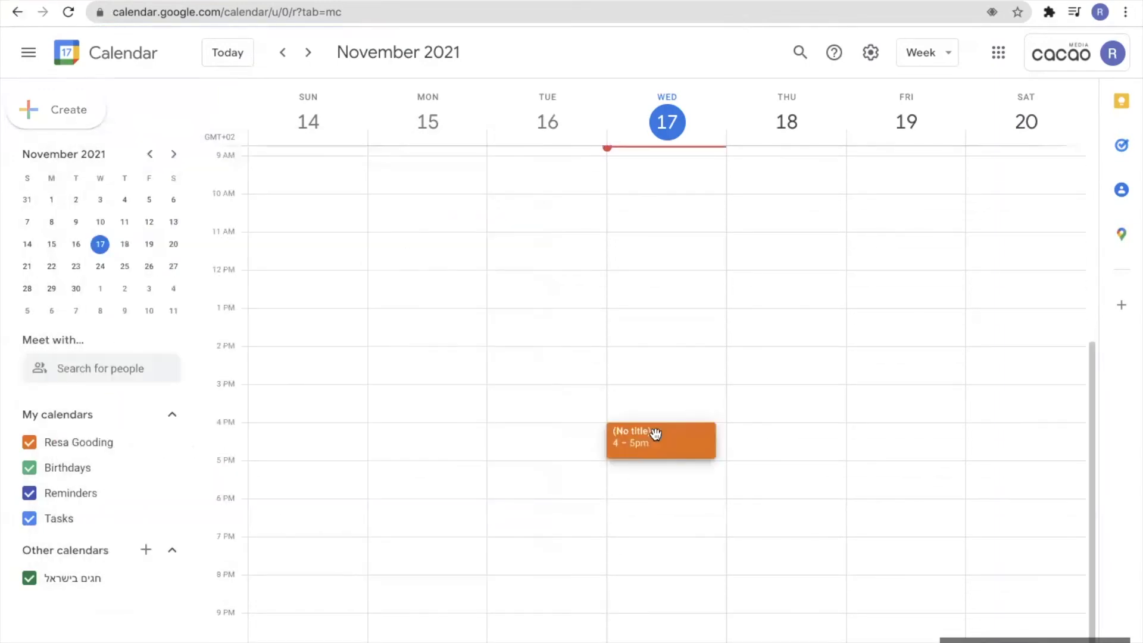
text(Pick)
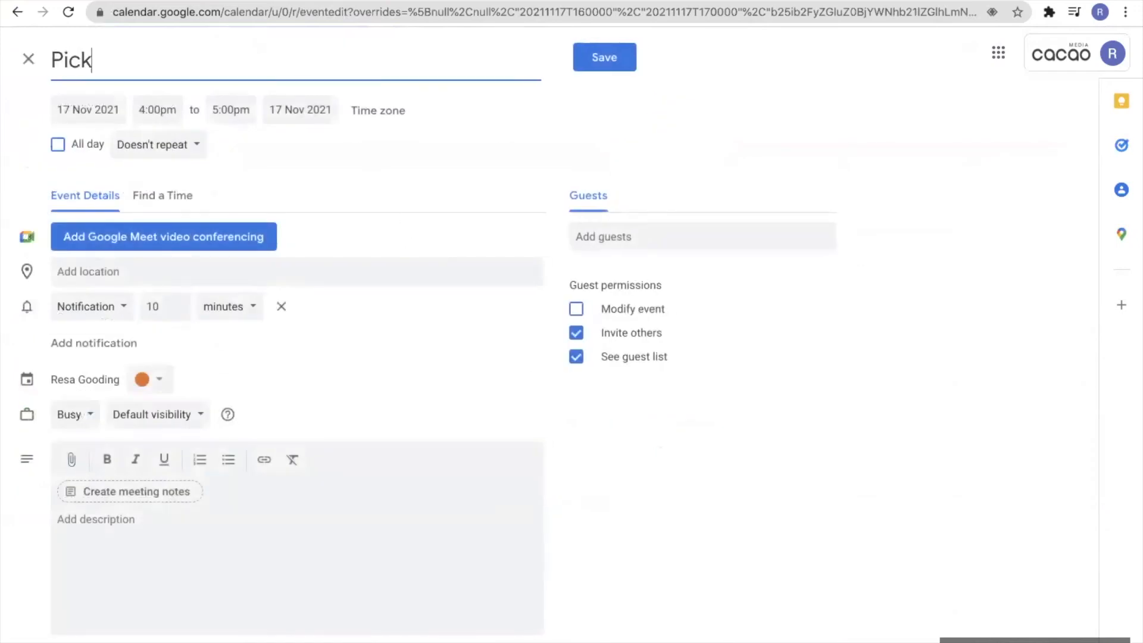
text( Up Kids)
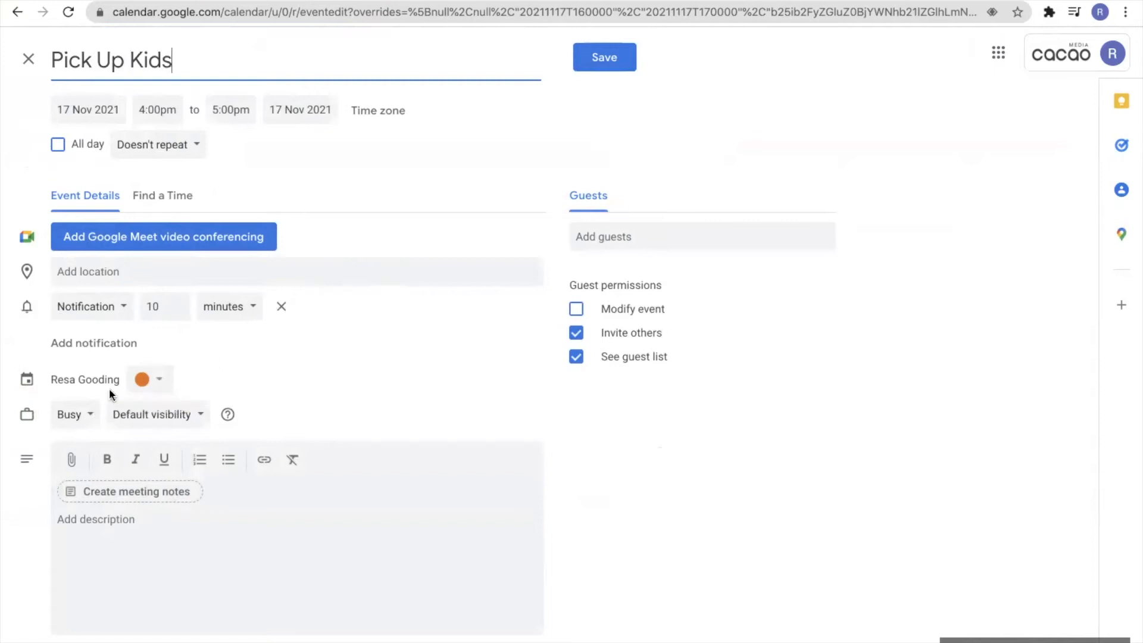
click(189, 158)
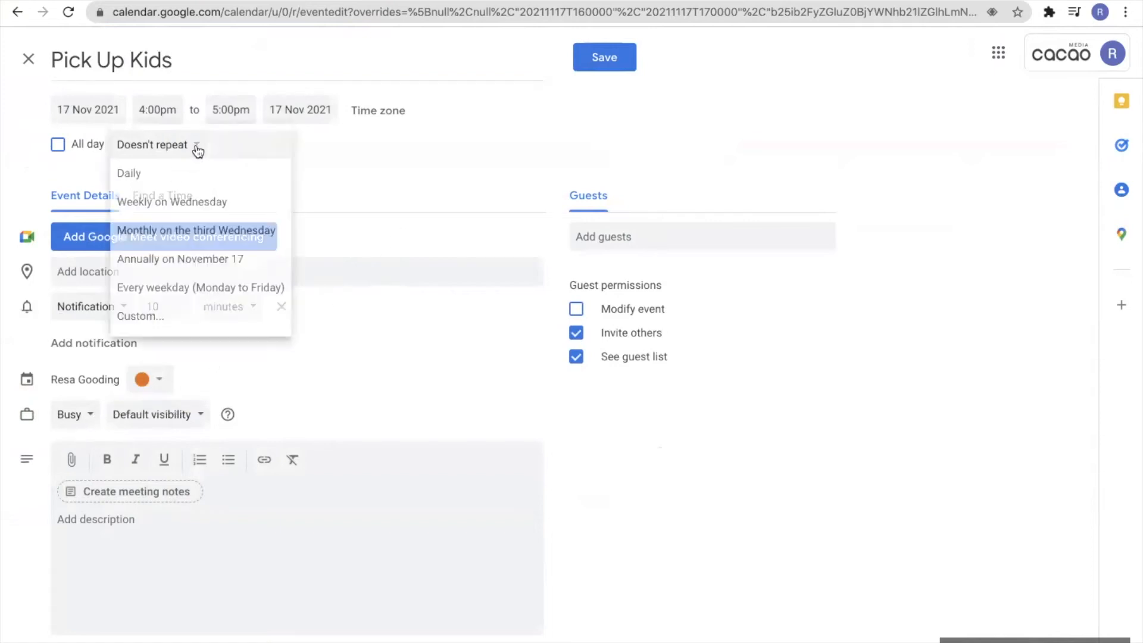
click(184, 202)
click(605, 57)
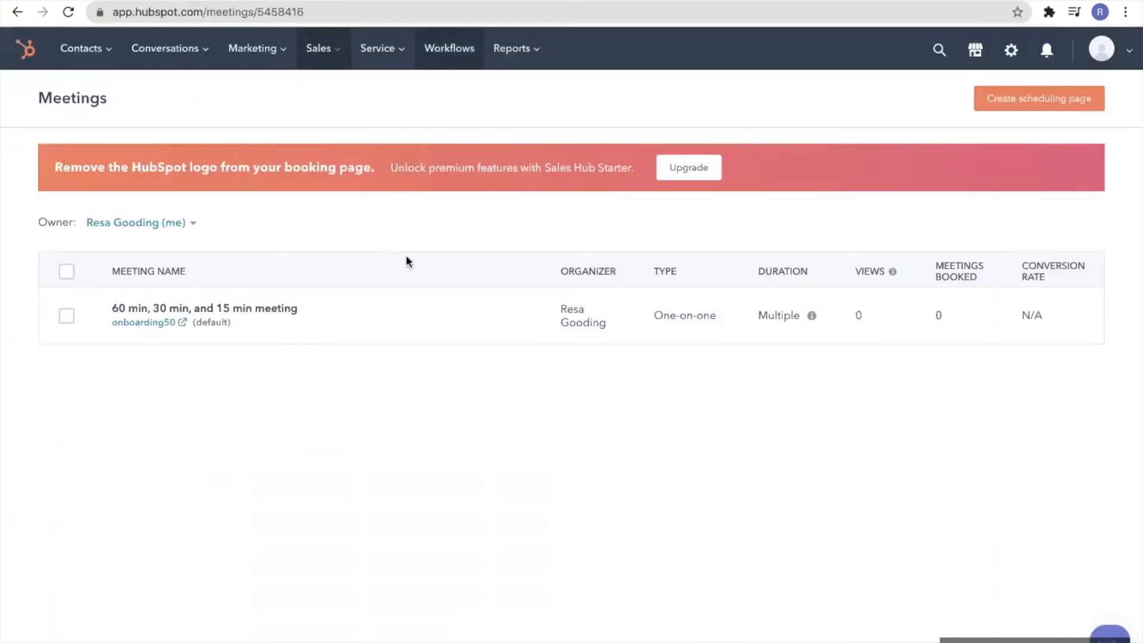
Open the meeting for editing and rename its internal name to 'Demo Meetings'
mouse_move(401, 345)
click(362, 317)
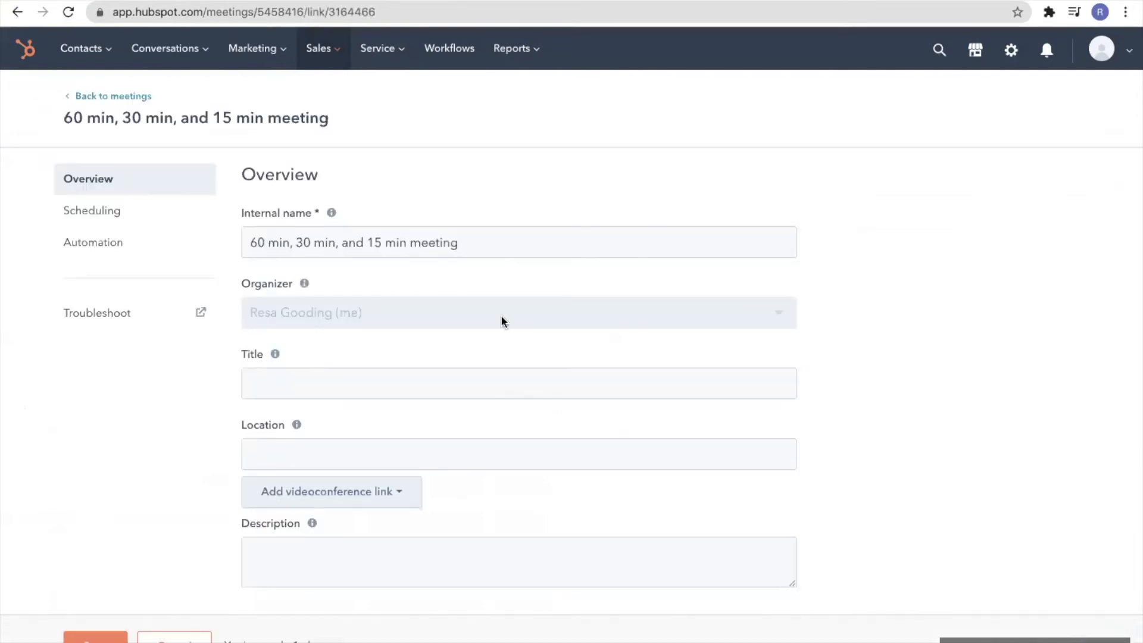
drag(471, 246, 219, 242)
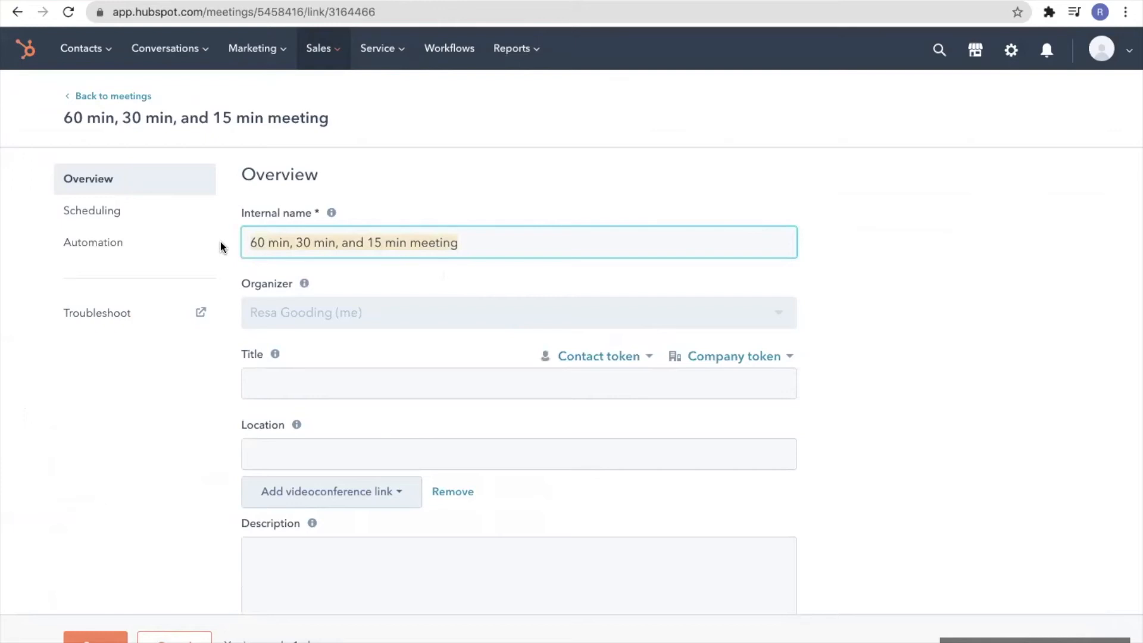
text(Demo)
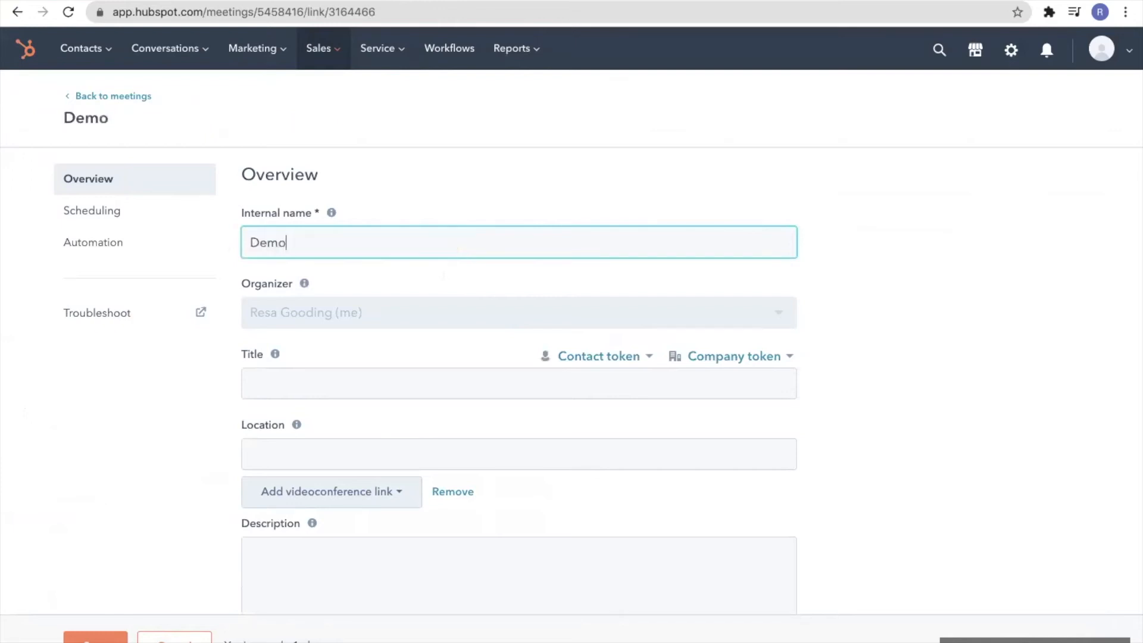
text( Meetings)
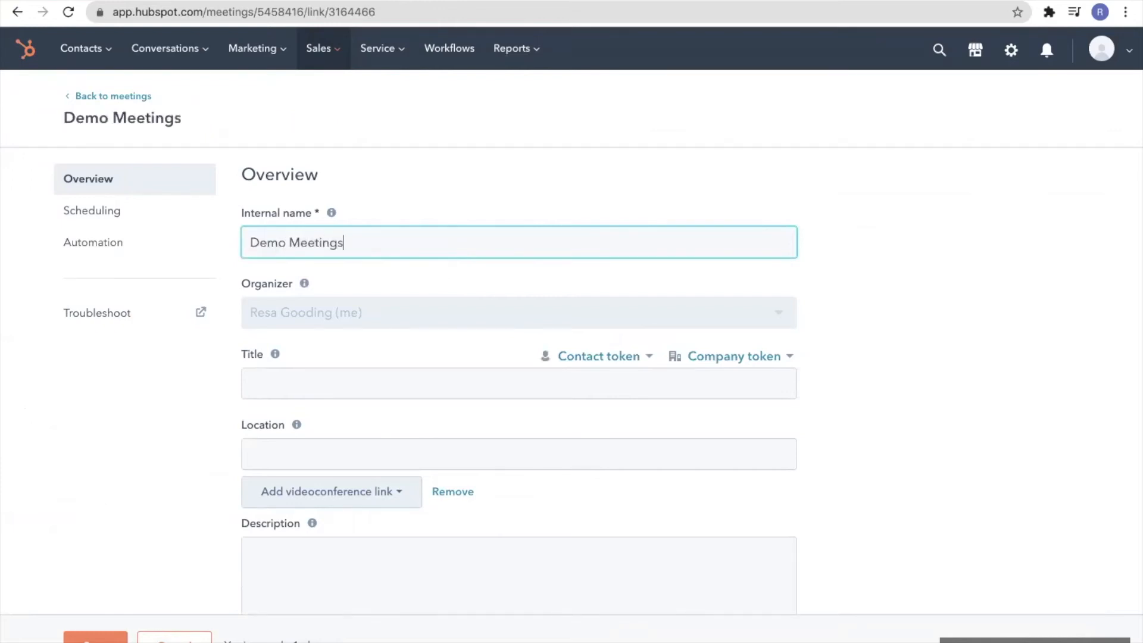
Enter the title 'Demo meetings with [Company Name]' and look over the videoconference link options
click(303, 378)
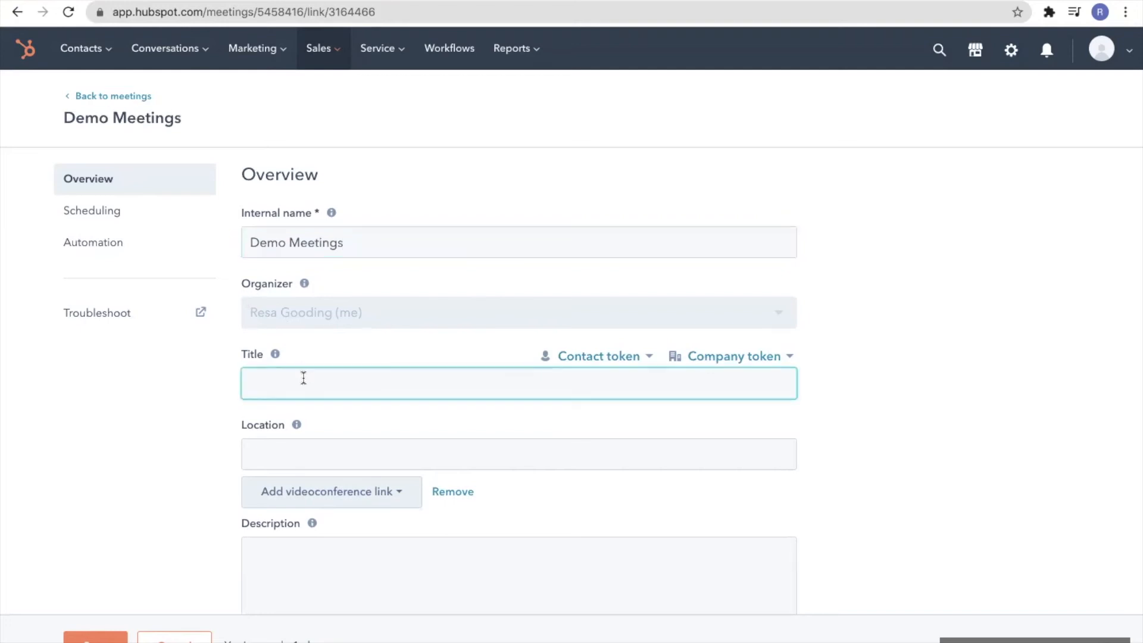
text(Demo meetings with )
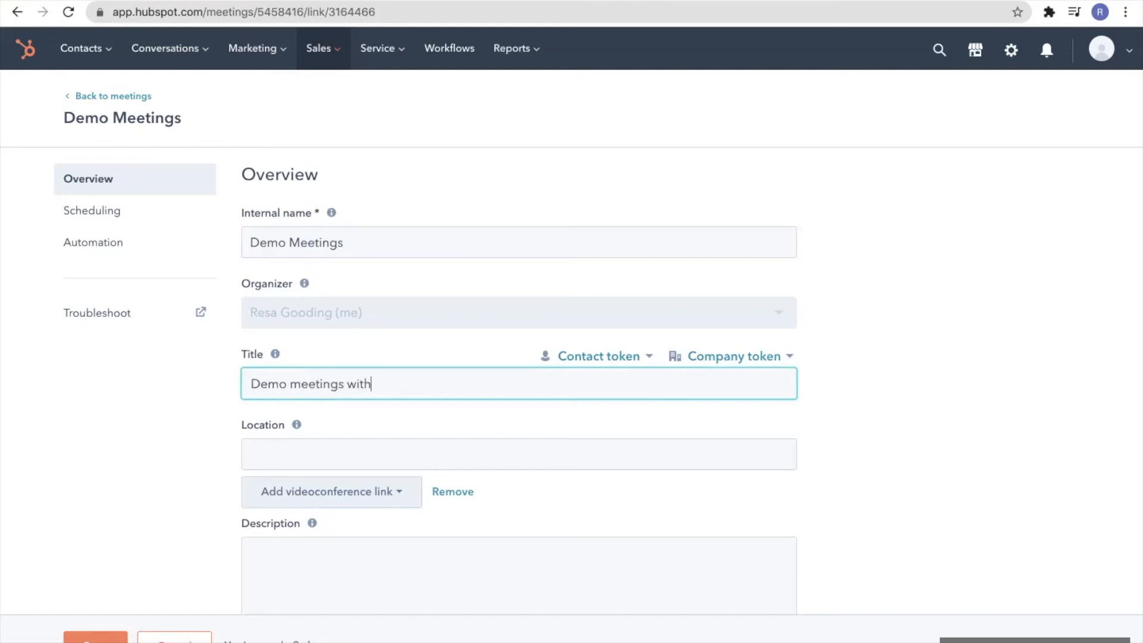
text([Company Name])
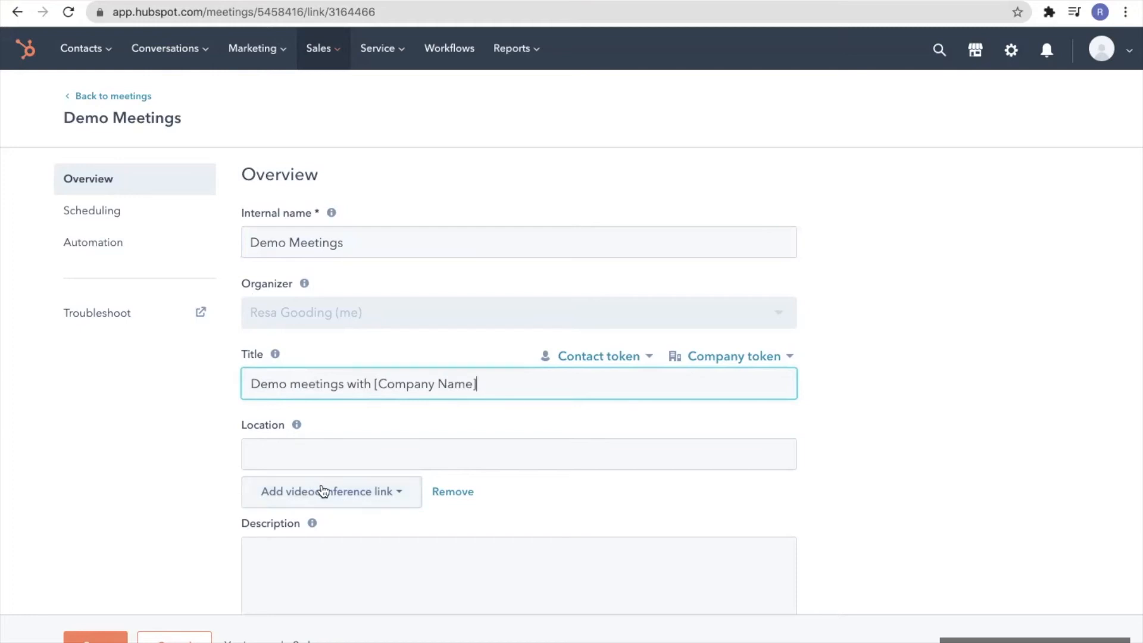
click(395, 496)
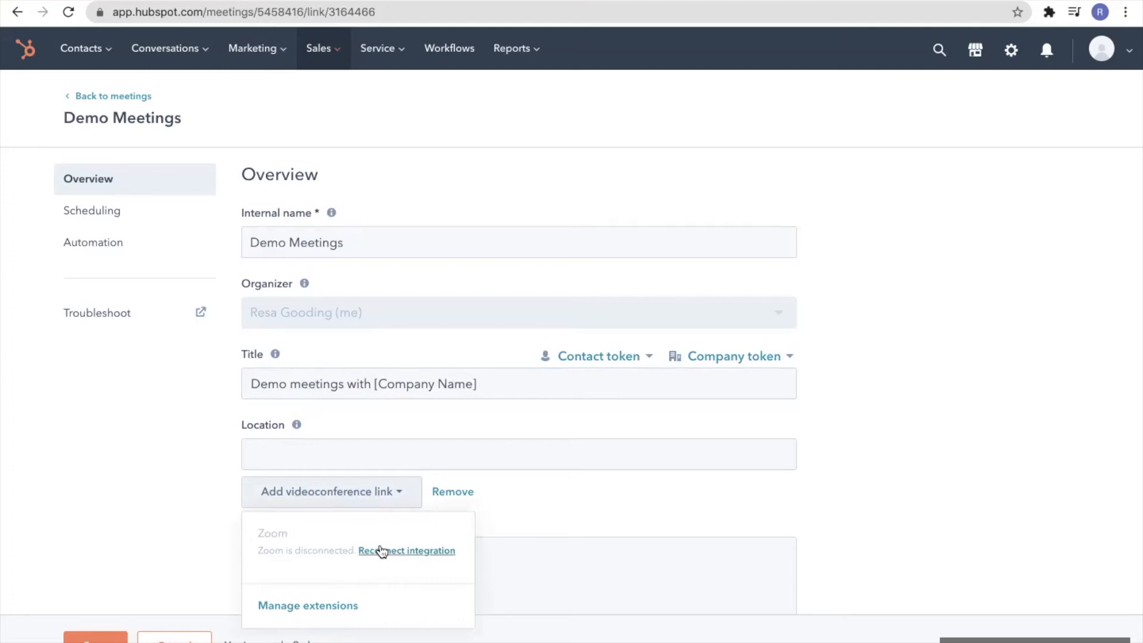
click(531, 413)
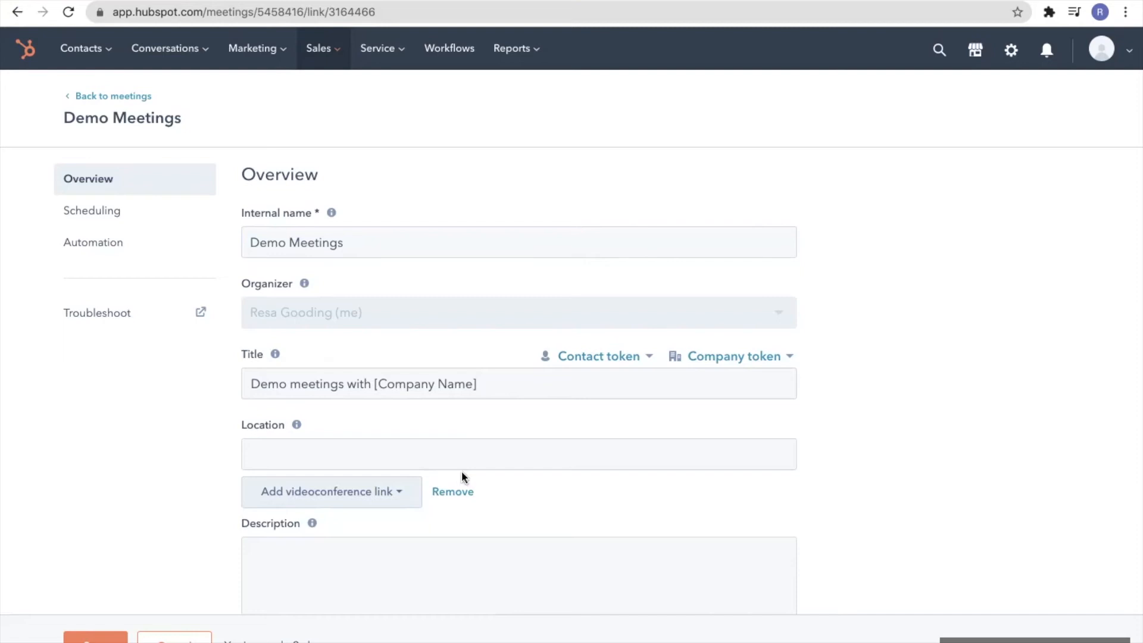
click(496, 387)
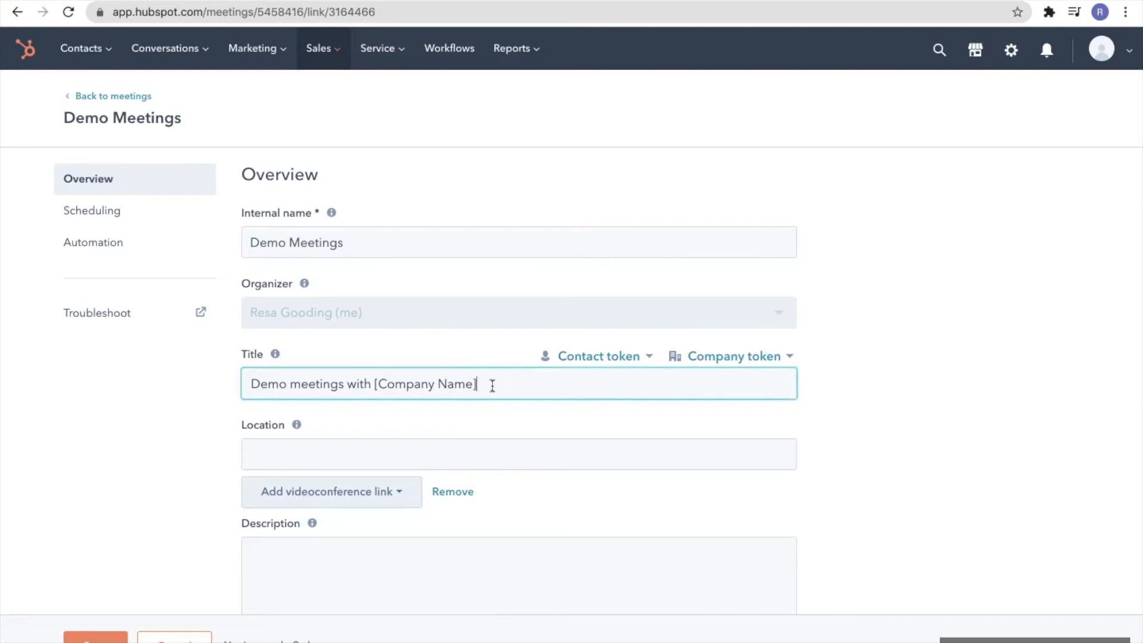
Change the title's bracket text to [Your Company Name] and append a '+'
click(380, 386)
text(HYo)
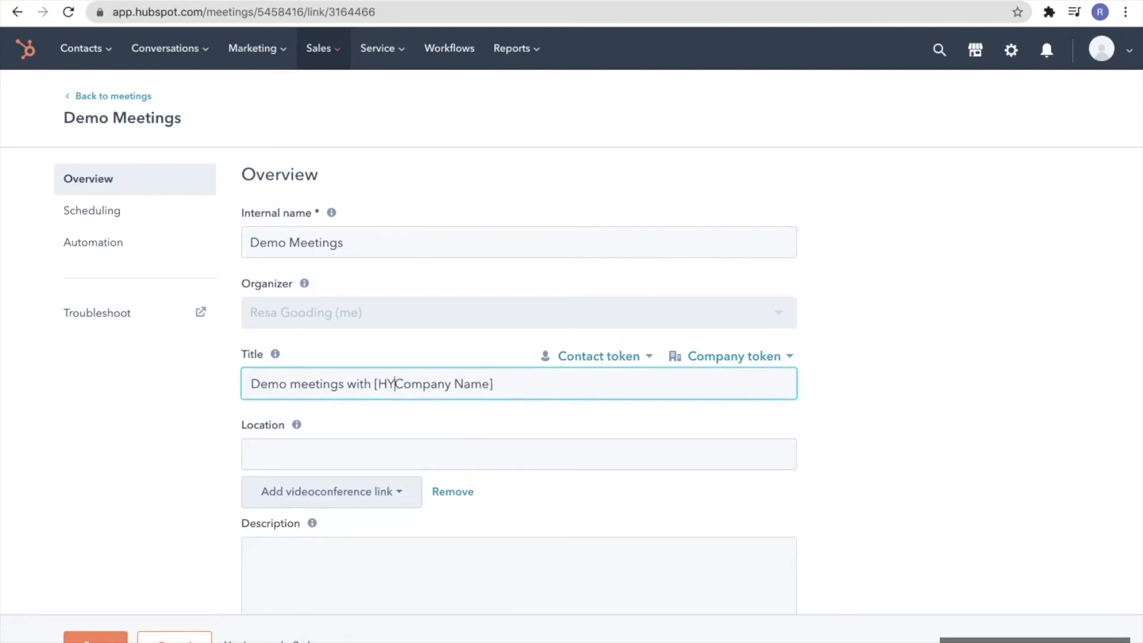
key(BackSpace)
key(BackSpace)
key(BackSpace)
text(Your)
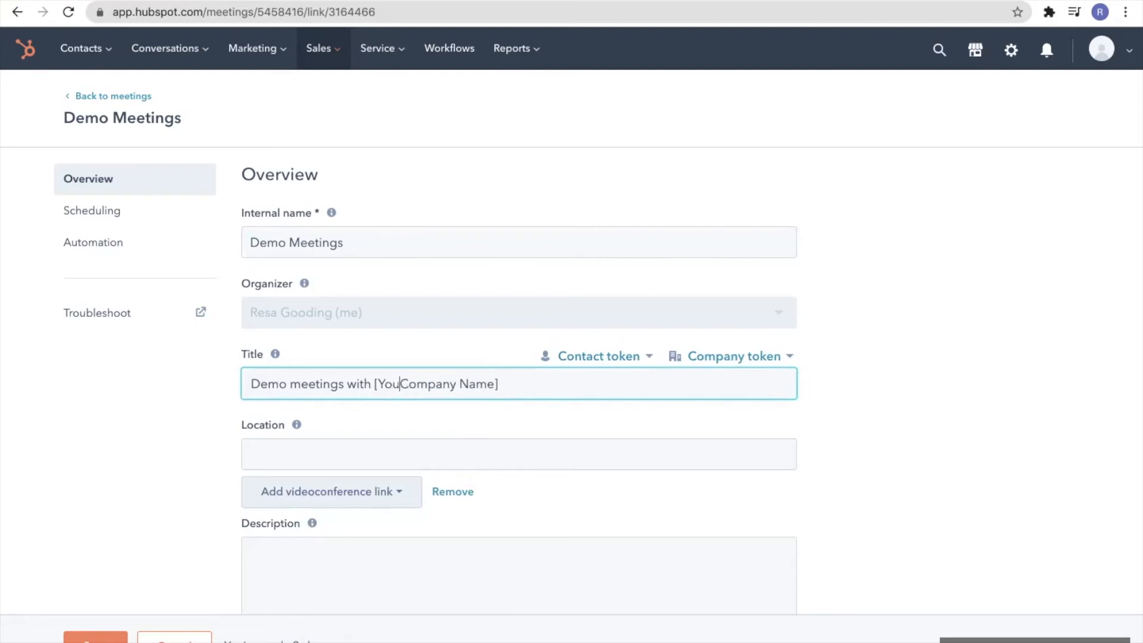
click(524, 387)
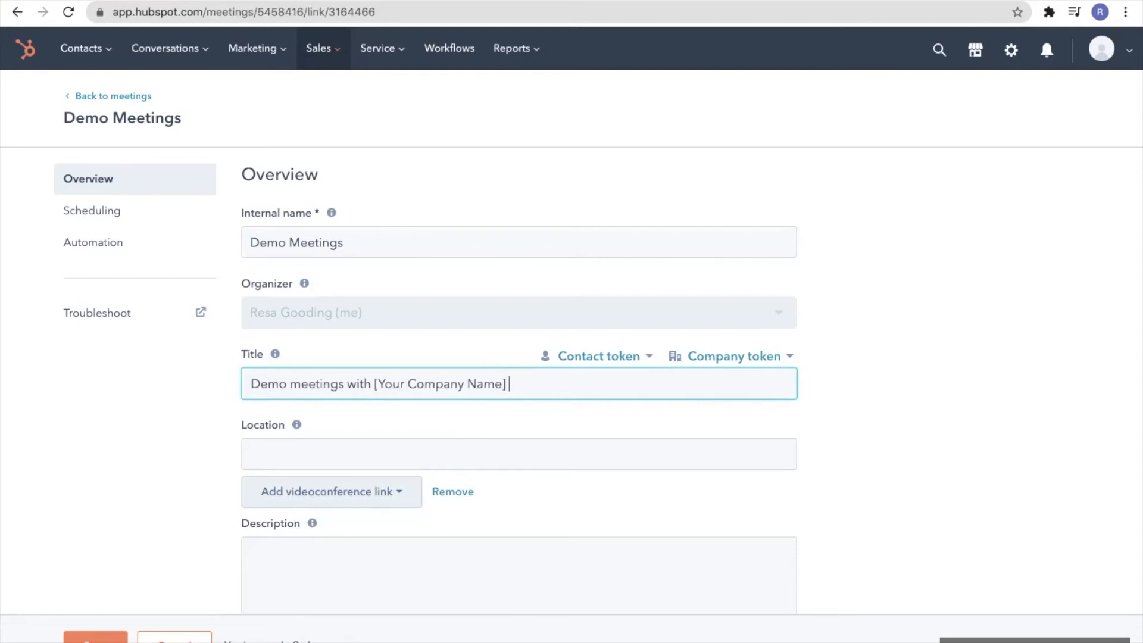
text(+)
Add the contact's First name and Last name tokens to the title, dropping the company token
click(725, 369)
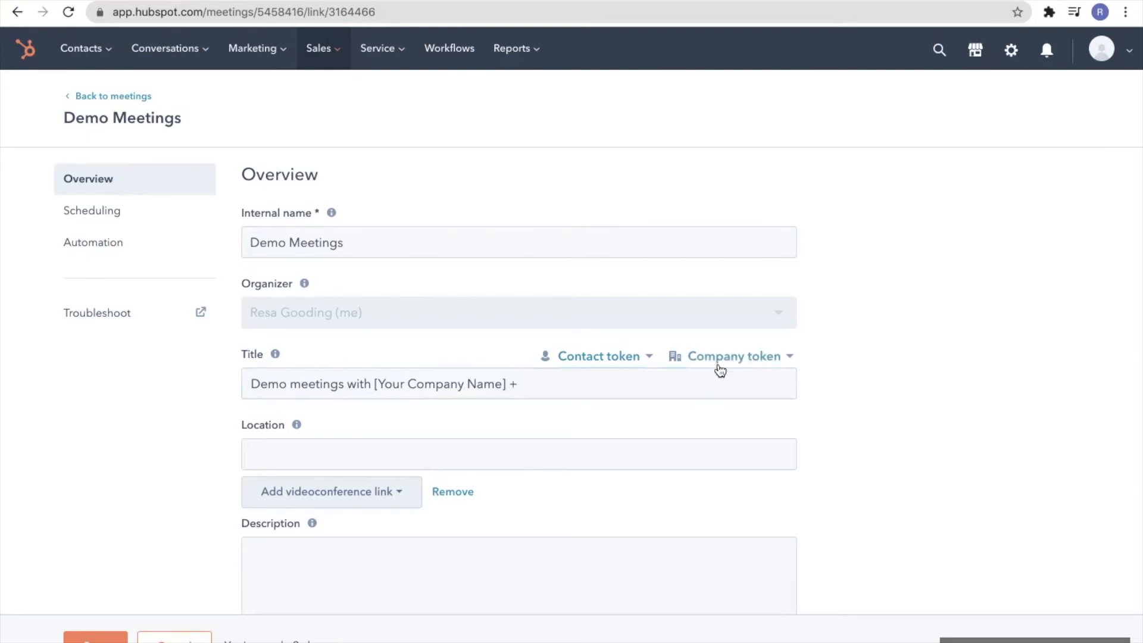
click(720, 370)
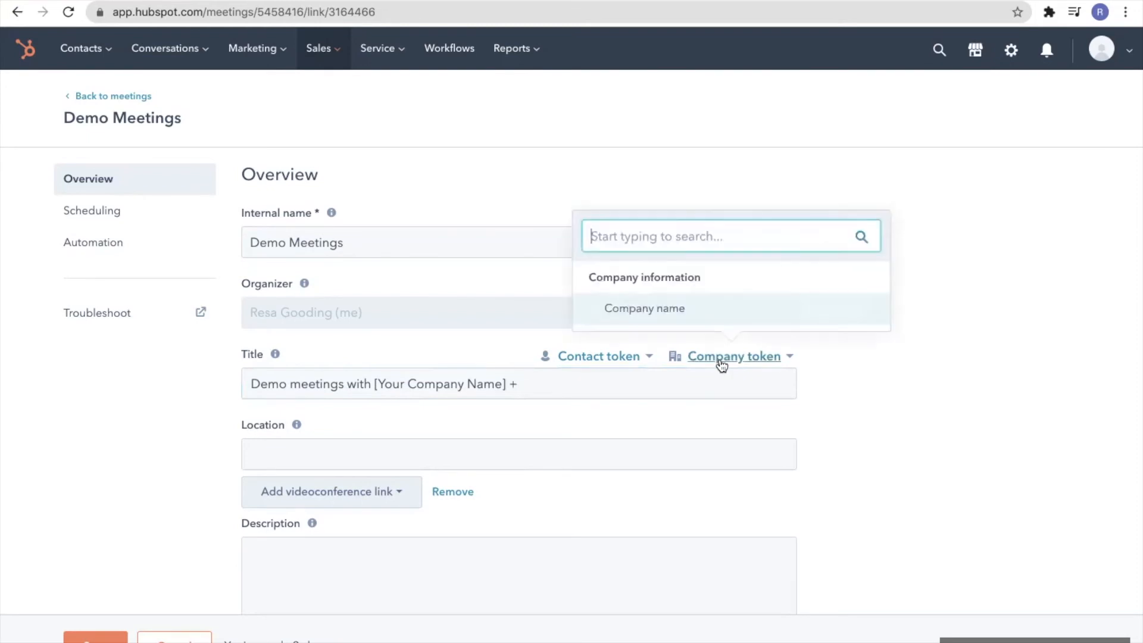
click(708, 308)
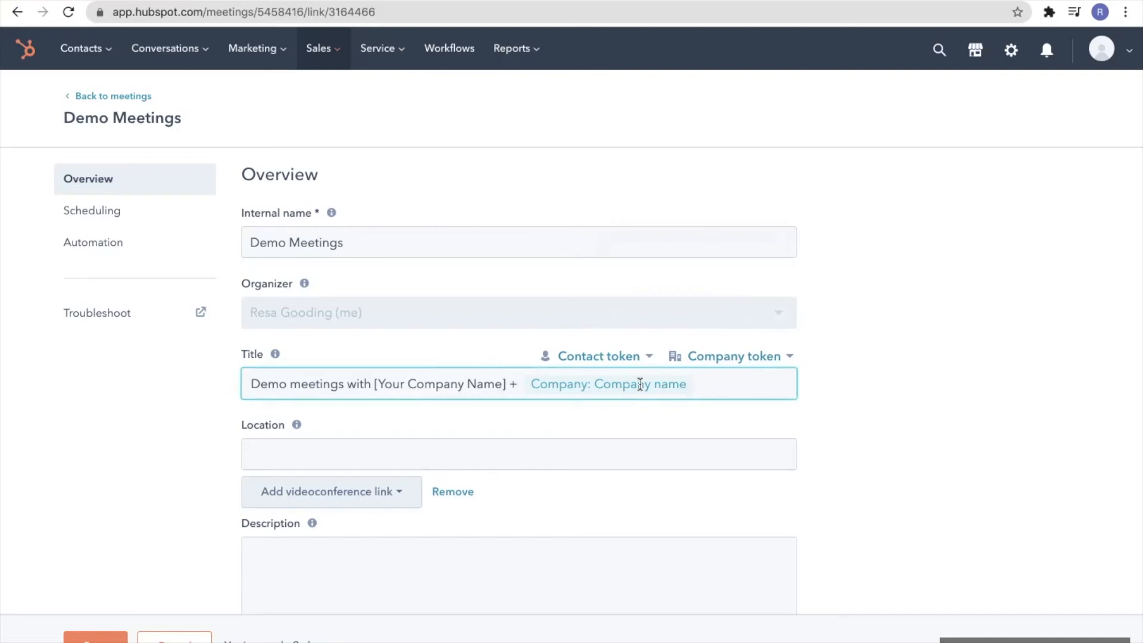
key(BackSpace)
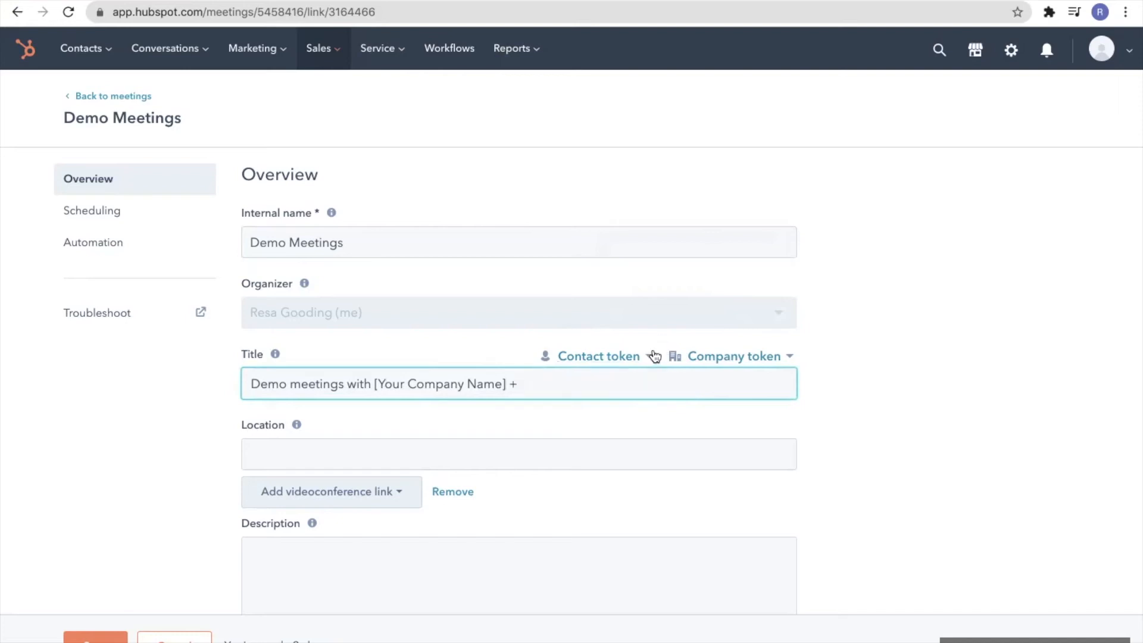
click(655, 356)
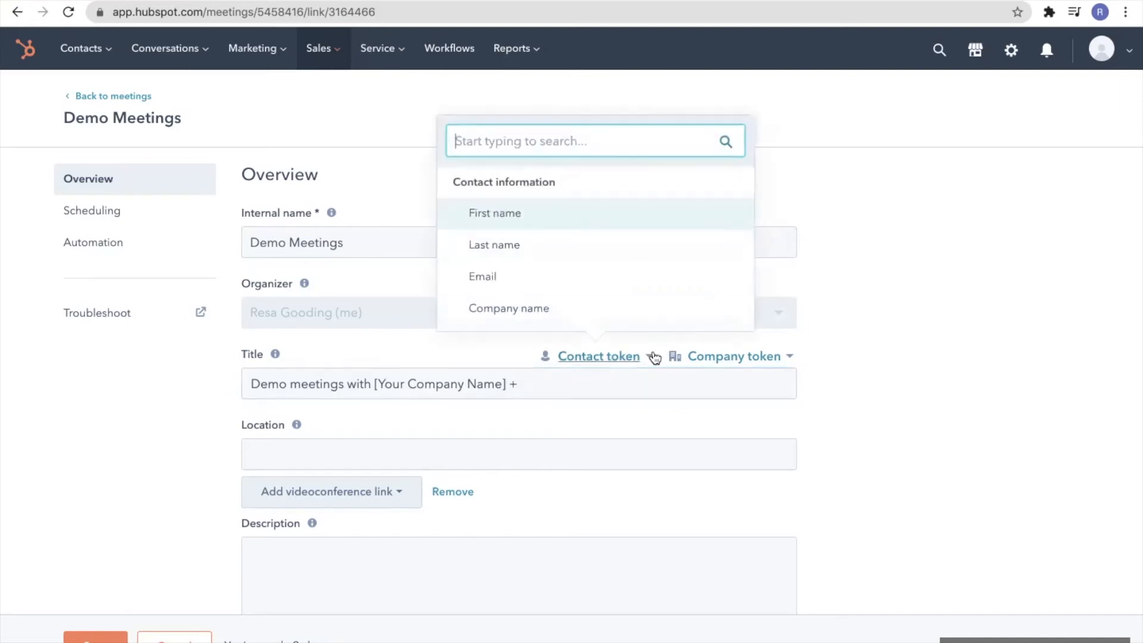
click(576, 220)
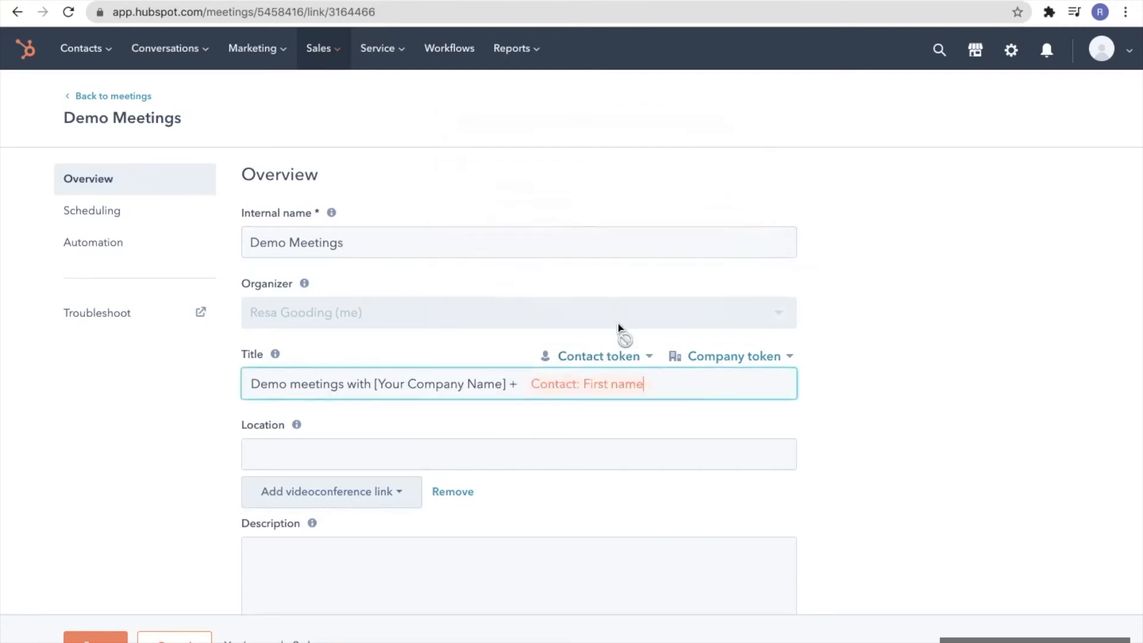
click(640, 351)
click(600, 258)
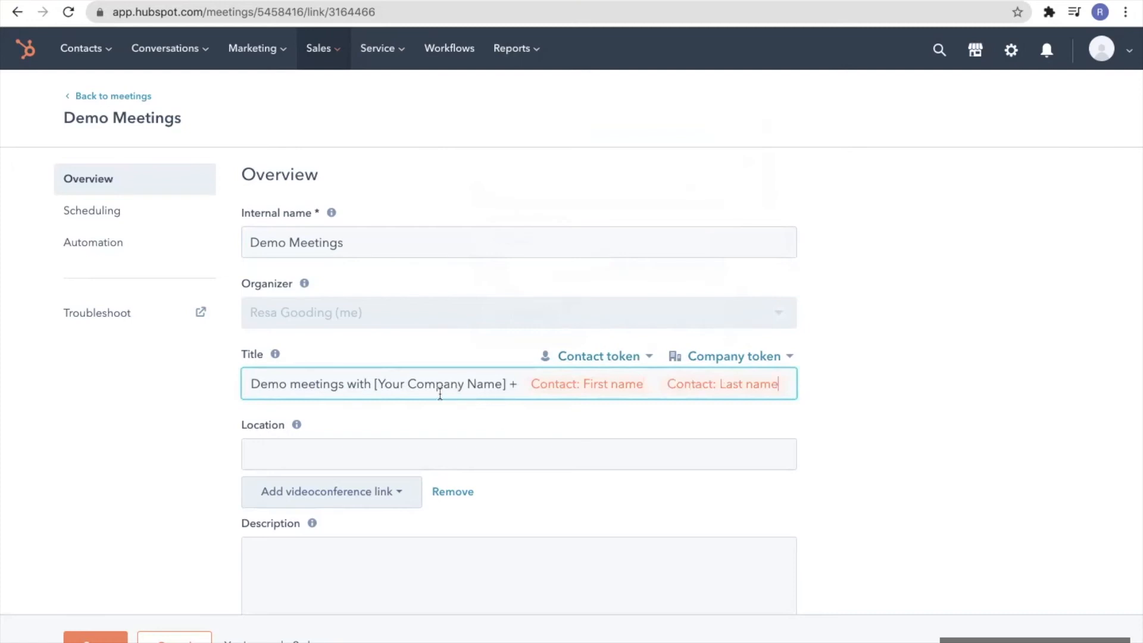
Change 'meetings' to 'meeting' in the title and move on to the Description box
click(344, 384)
key(BackSpace)
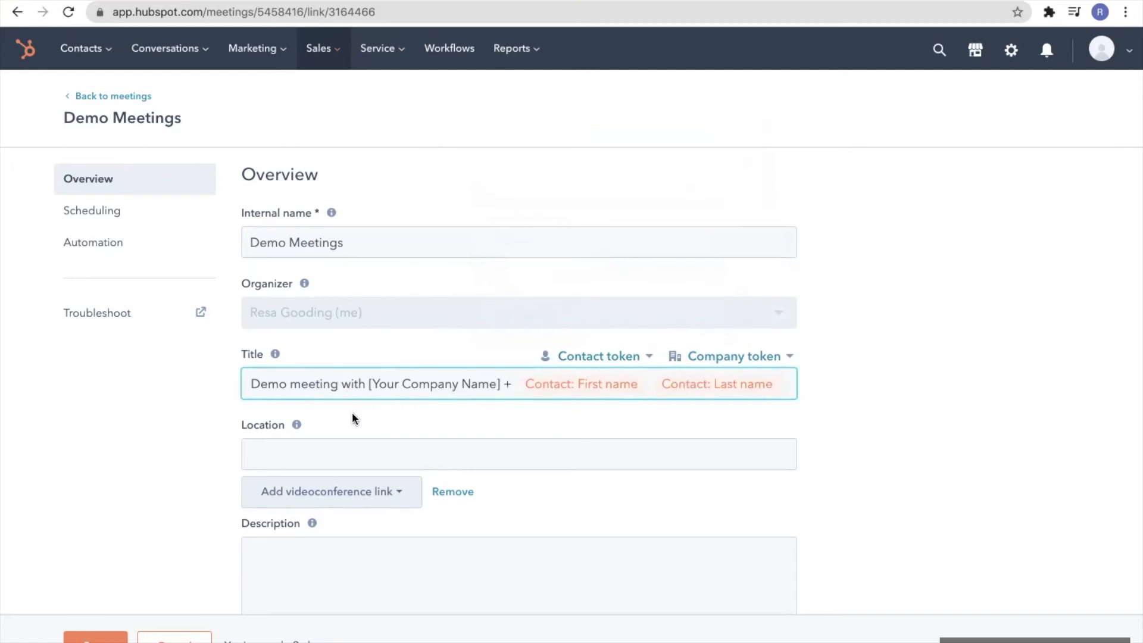
scroll(351, 420, down, 2)
click(368, 505)
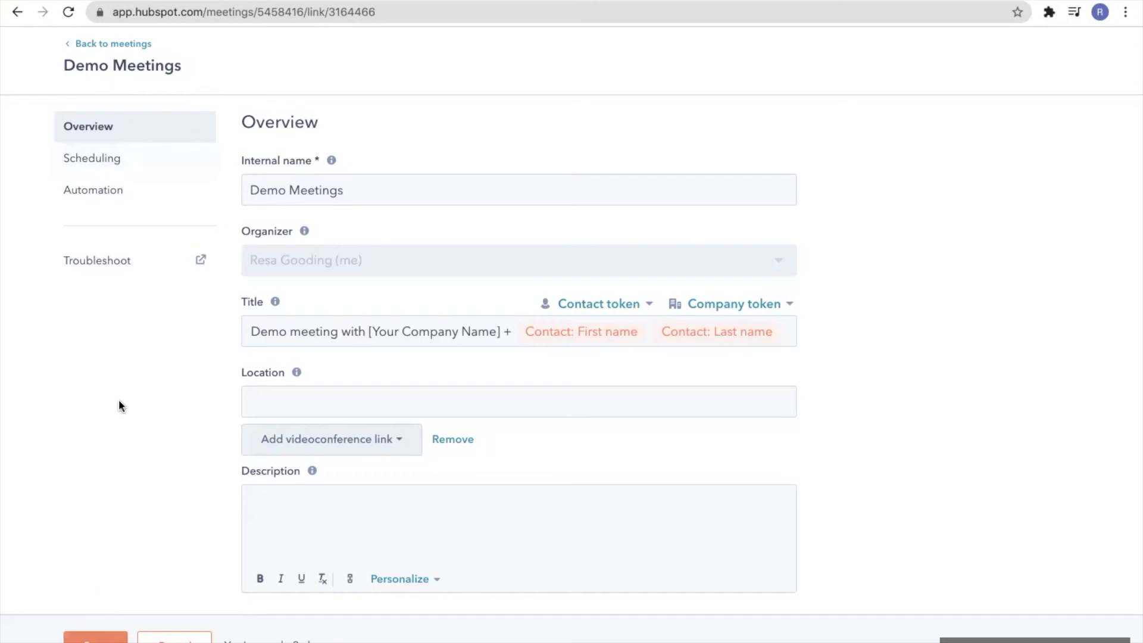
In Scheduling, change the page title to 'Meet with [Your Company Name]'
click(114, 163)
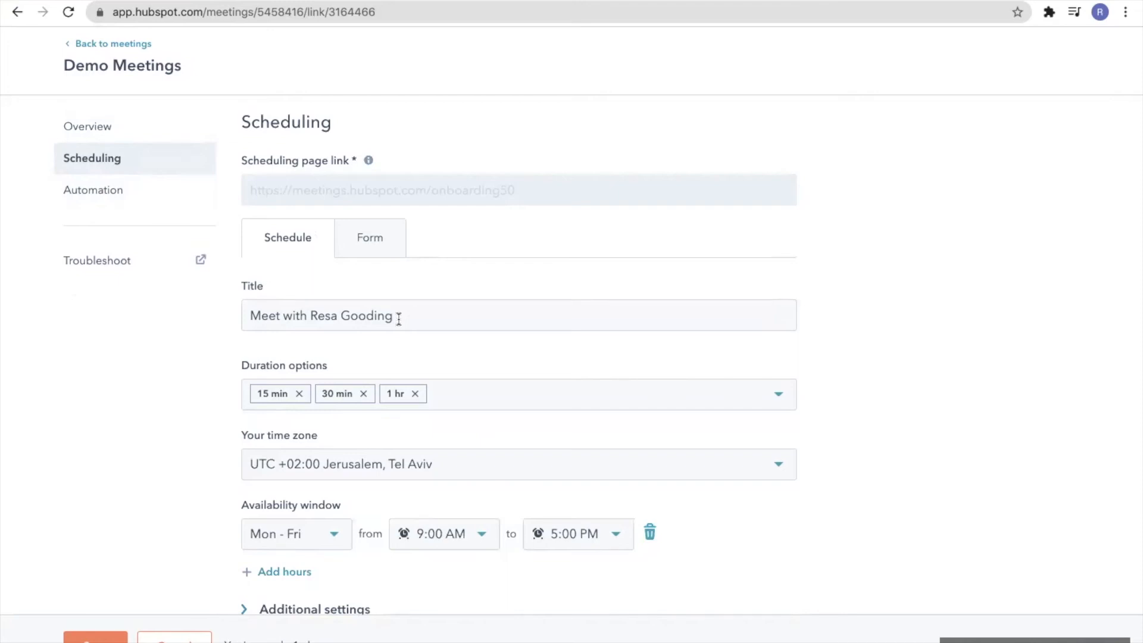
drag(399, 317, 307, 309)
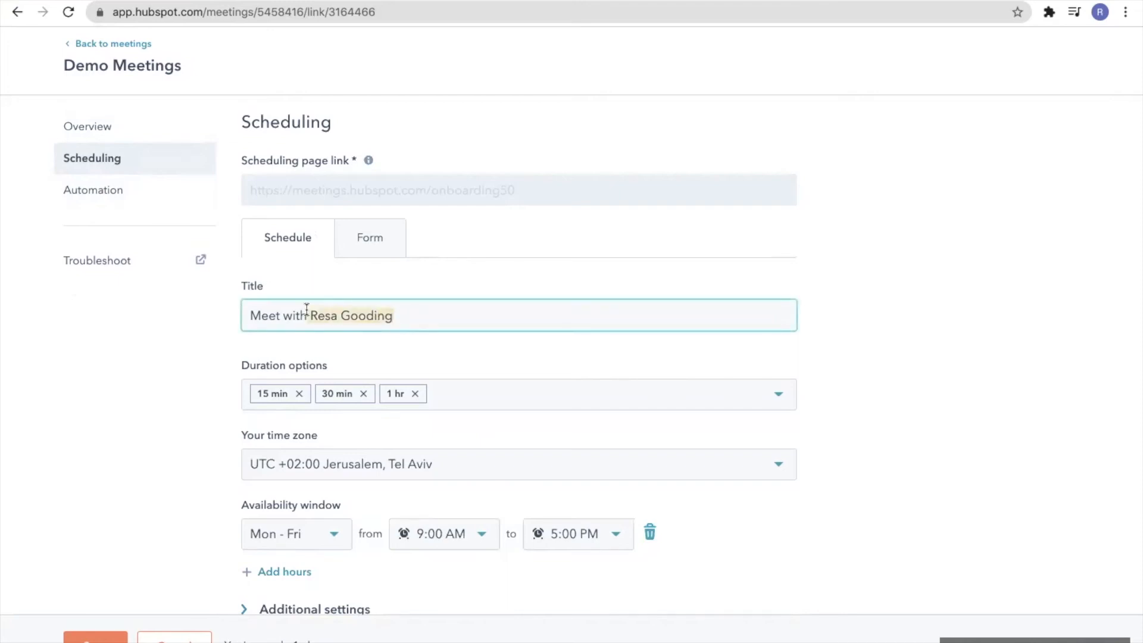
text({)
key(BackSpace)
text([Your Company Name)
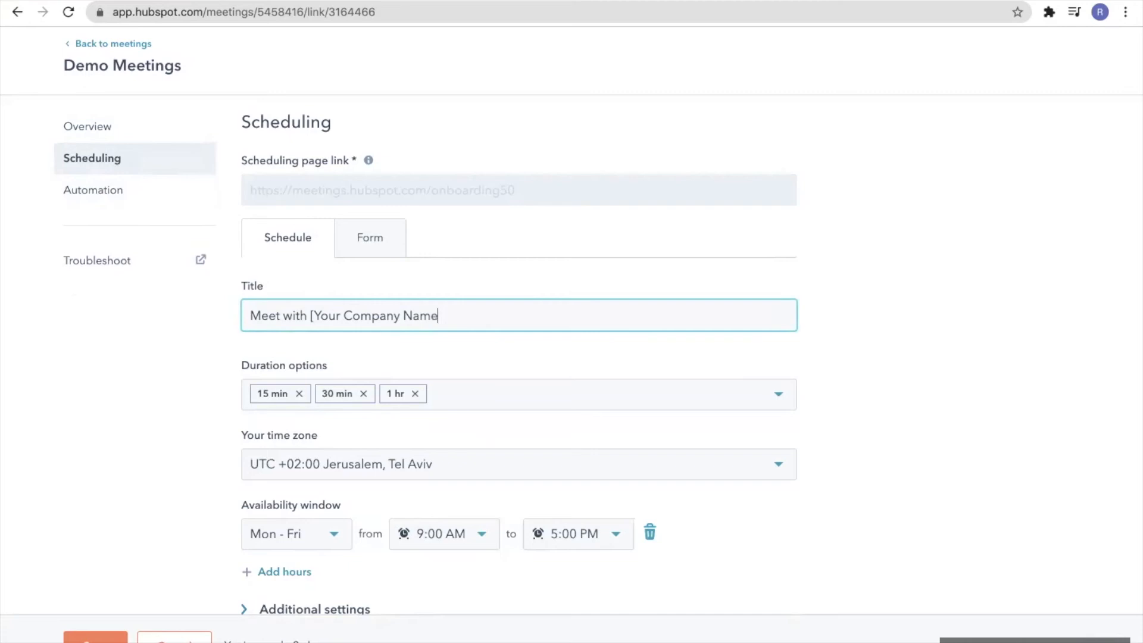
text(])
Remove the 15 min and 1 hr duration options, leaving only 30 min
click(300, 394)
click(353, 394)
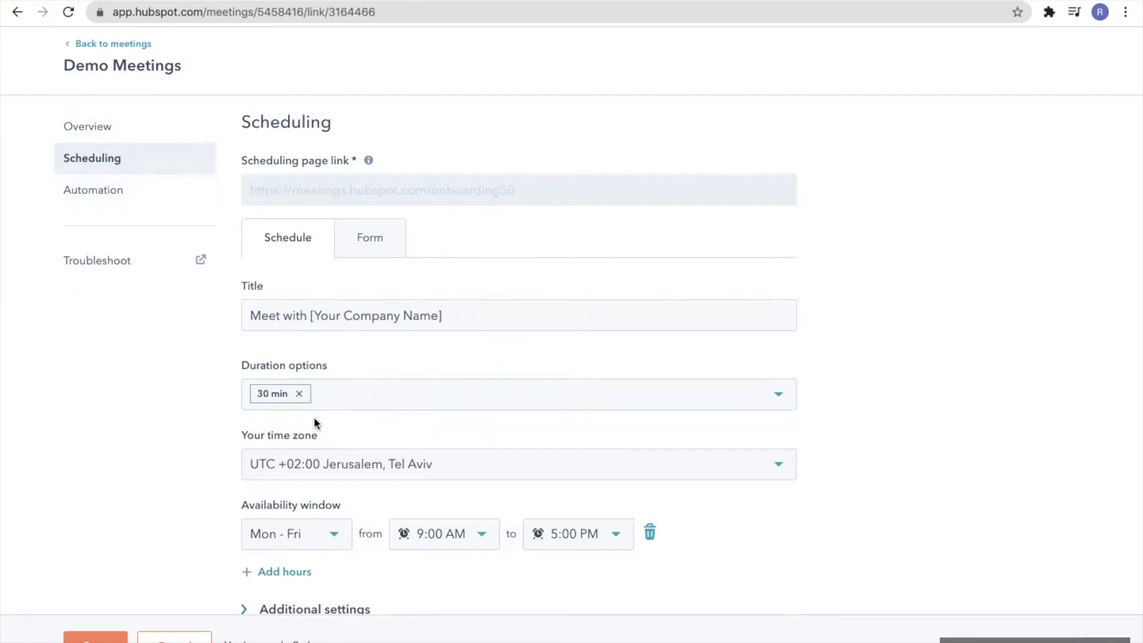
scroll(313, 420, down, 1)
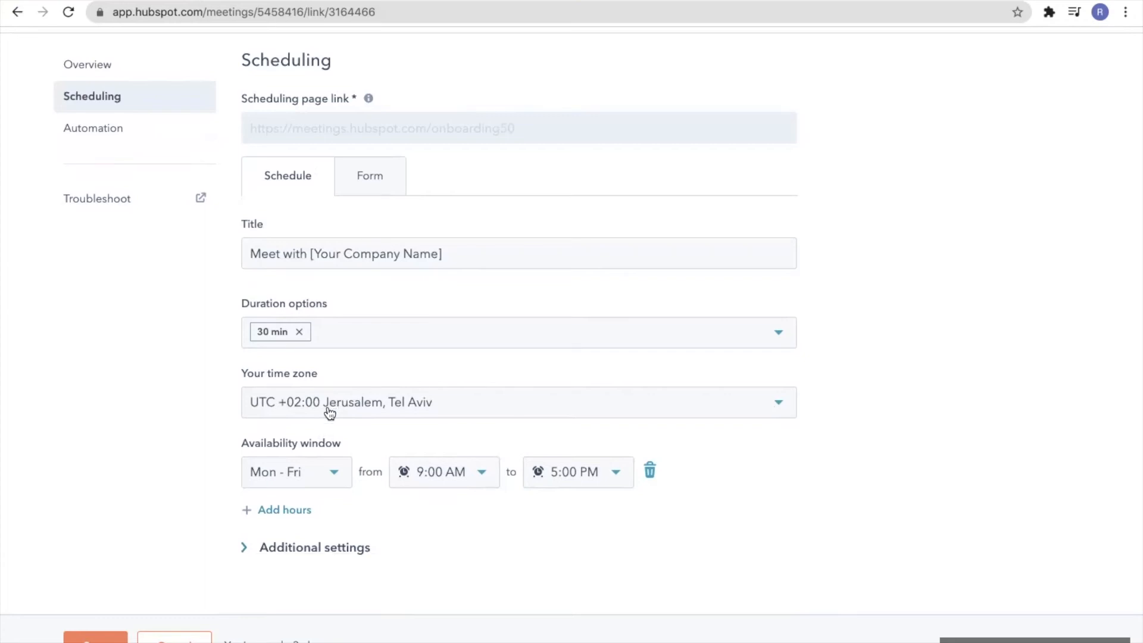
Limit the first availability row to Monday and add a Tuesday row ending at 1:00 PM
click(334, 475)
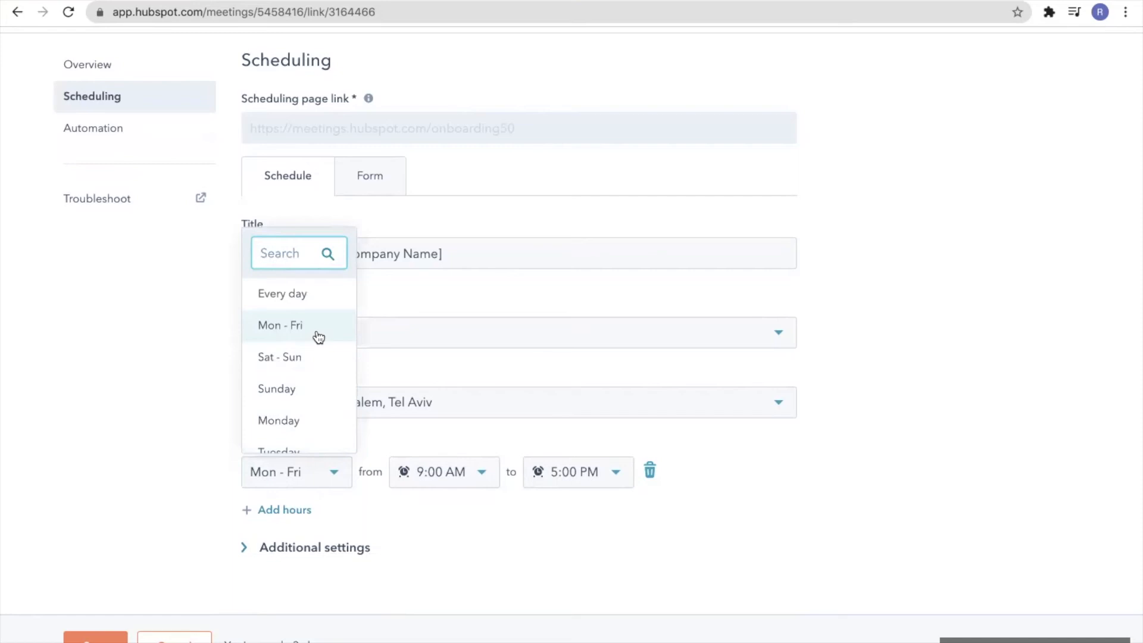
scroll(316, 406, down, 1)
click(316, 375)
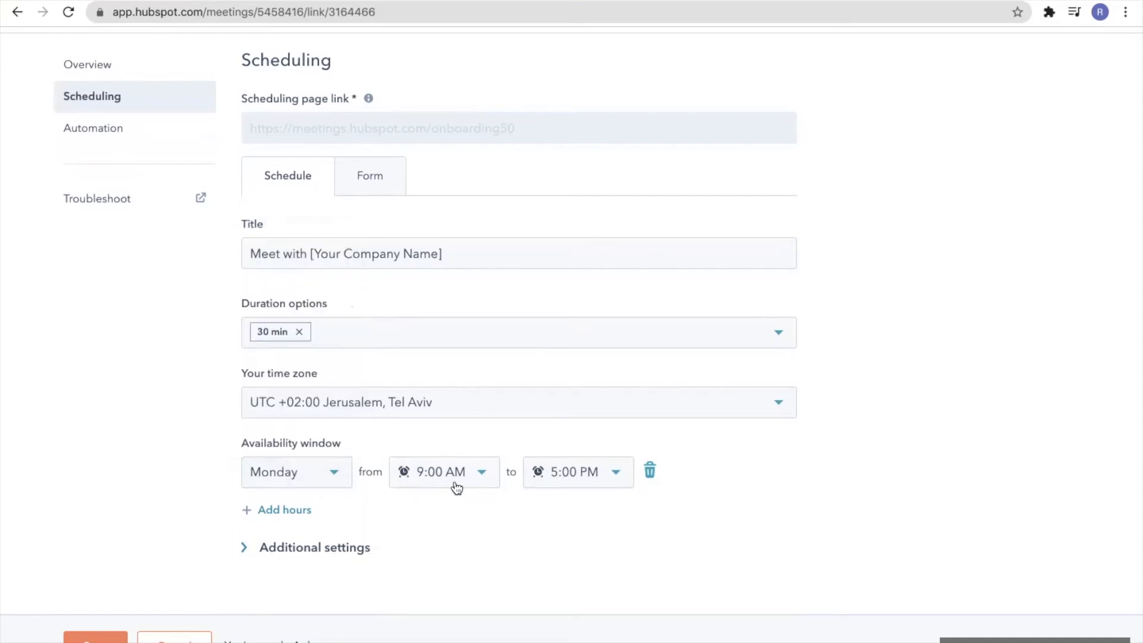
click(309, 514)
click(335, 521)
scroll(301, 453, down, 1)
click(302, 455)
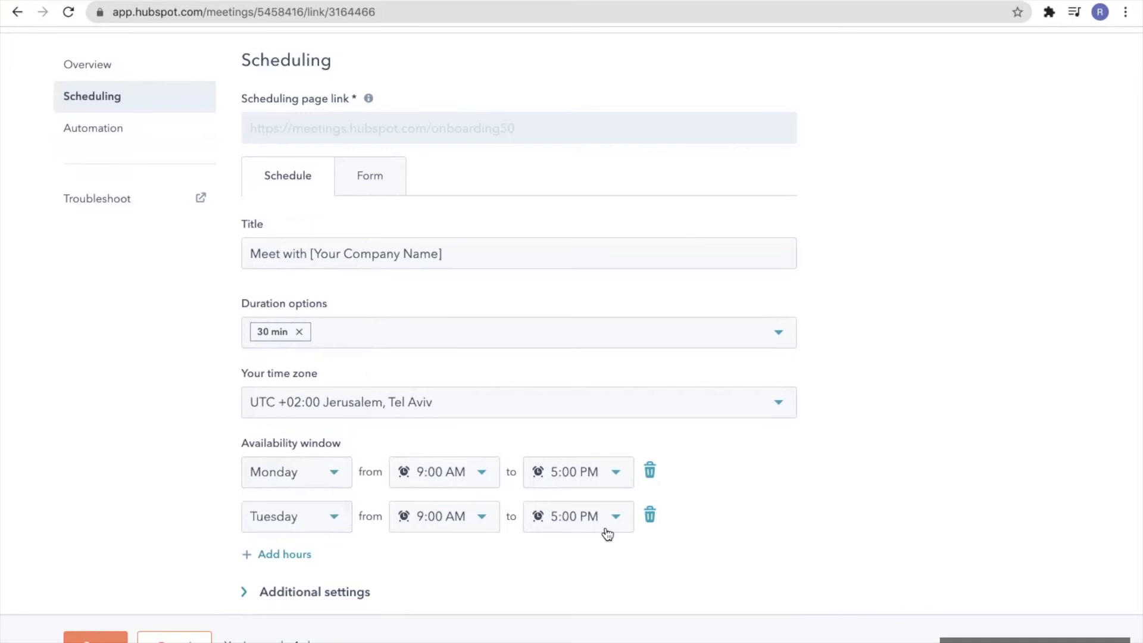
click(618, 516)
scroll(615, 362, up, 1)
scroll(615, 360, up, 5)
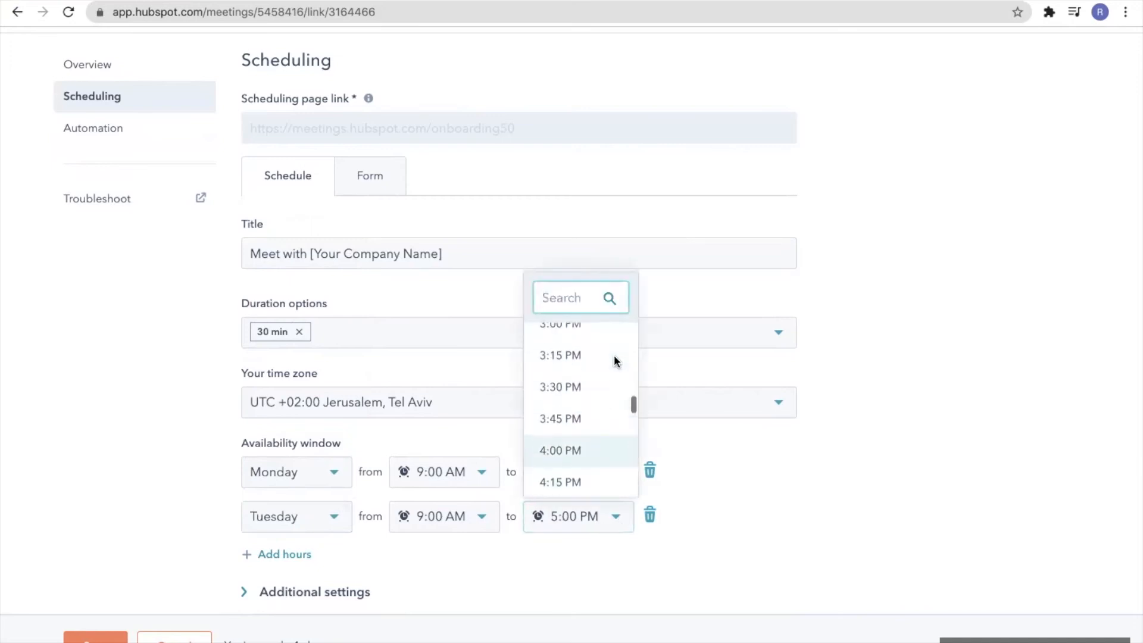
scroll(616, 336, up, 2)
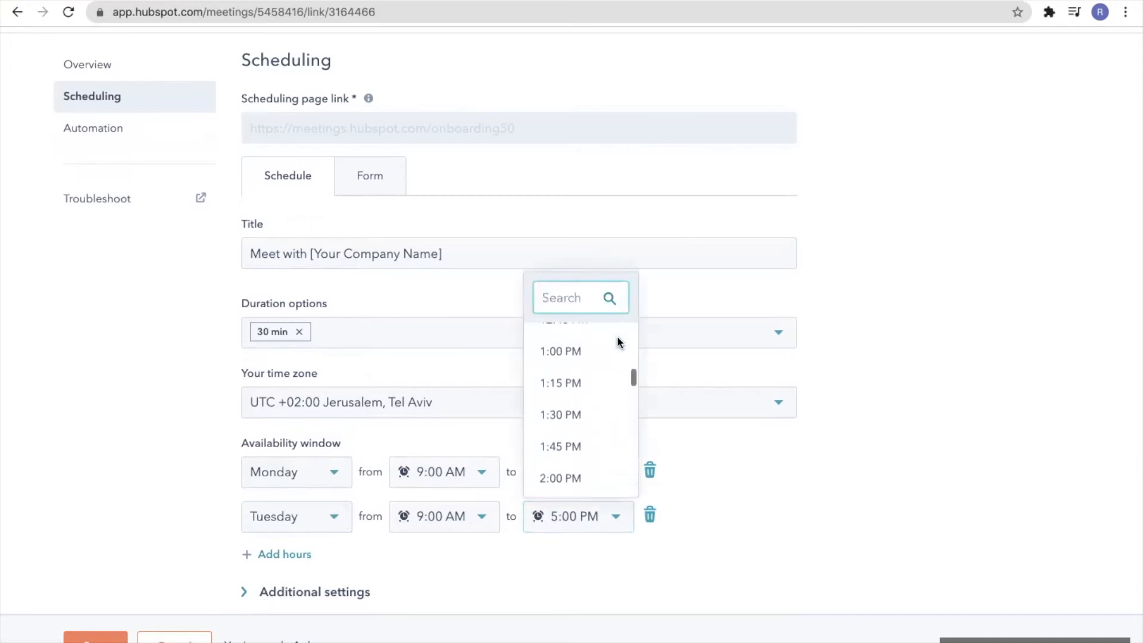
click(583, 356)
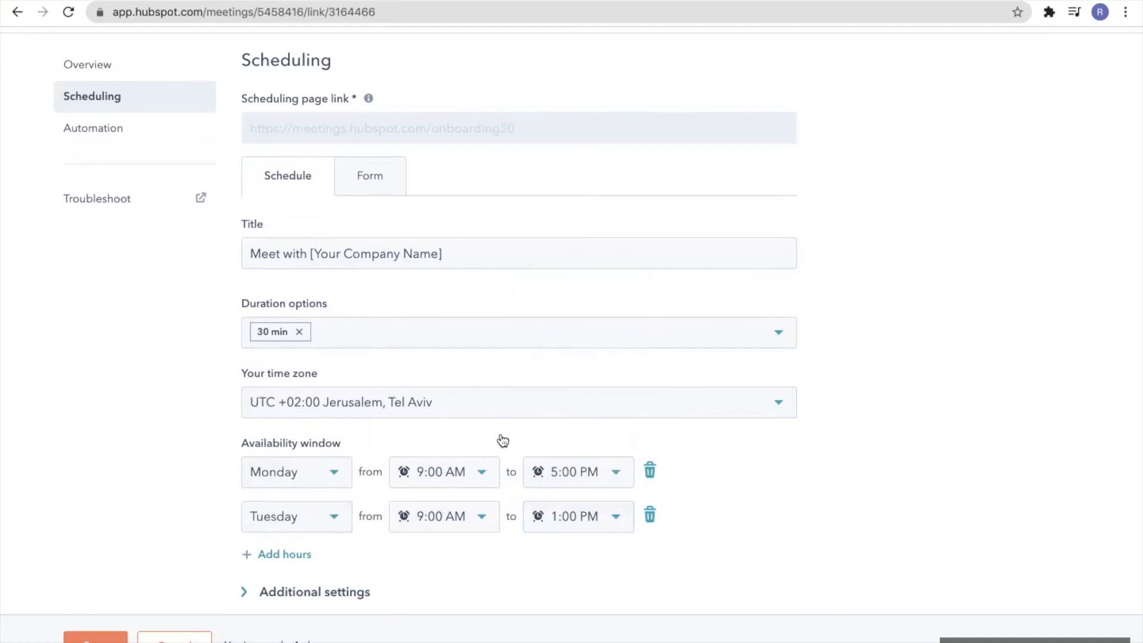
scroll(417, 471, down, 1)
Add a second Tuesday availability row from 5:30 PM to 10:00 PM
click(299, 510)
click(336, 518)
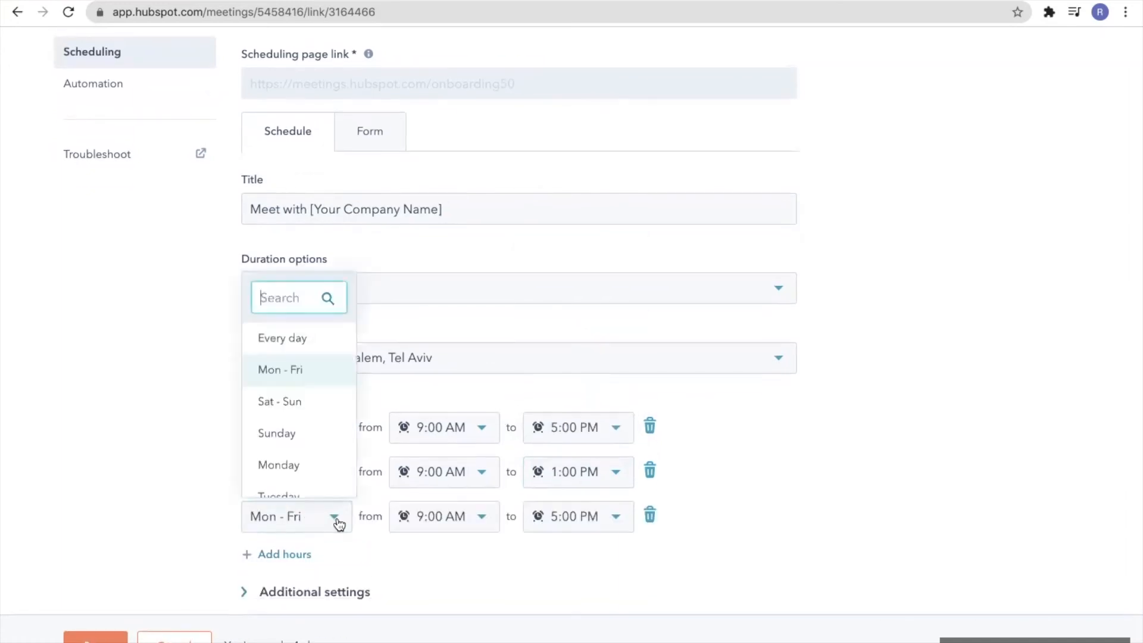
scroll(324, 444, down, 2)
click(327, 443)
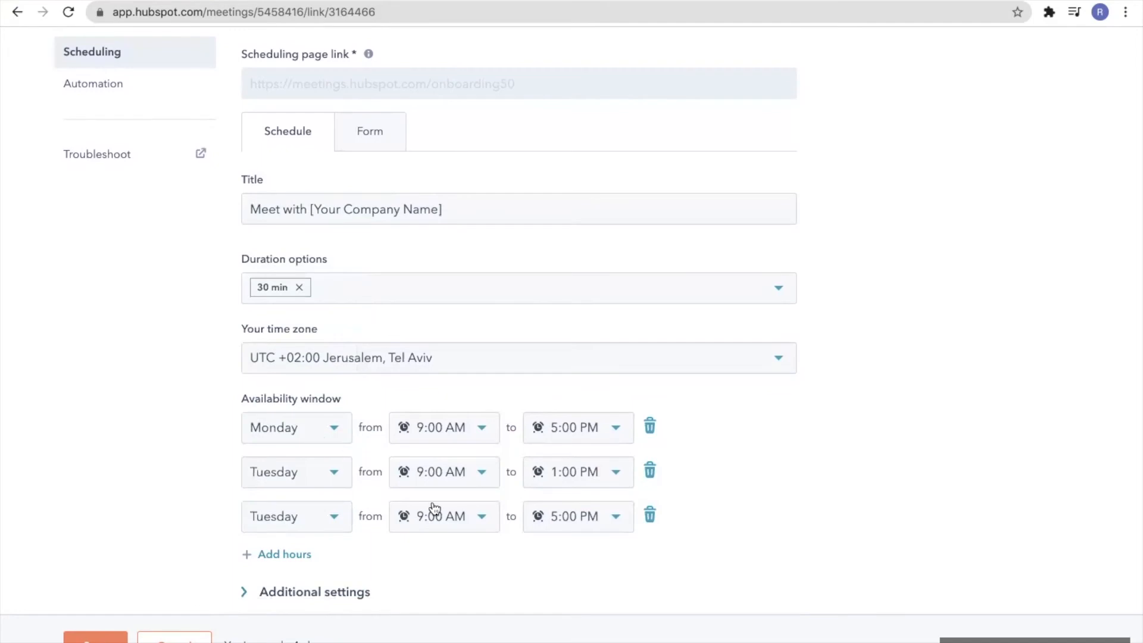
click(480, 518)
click(608, 519)
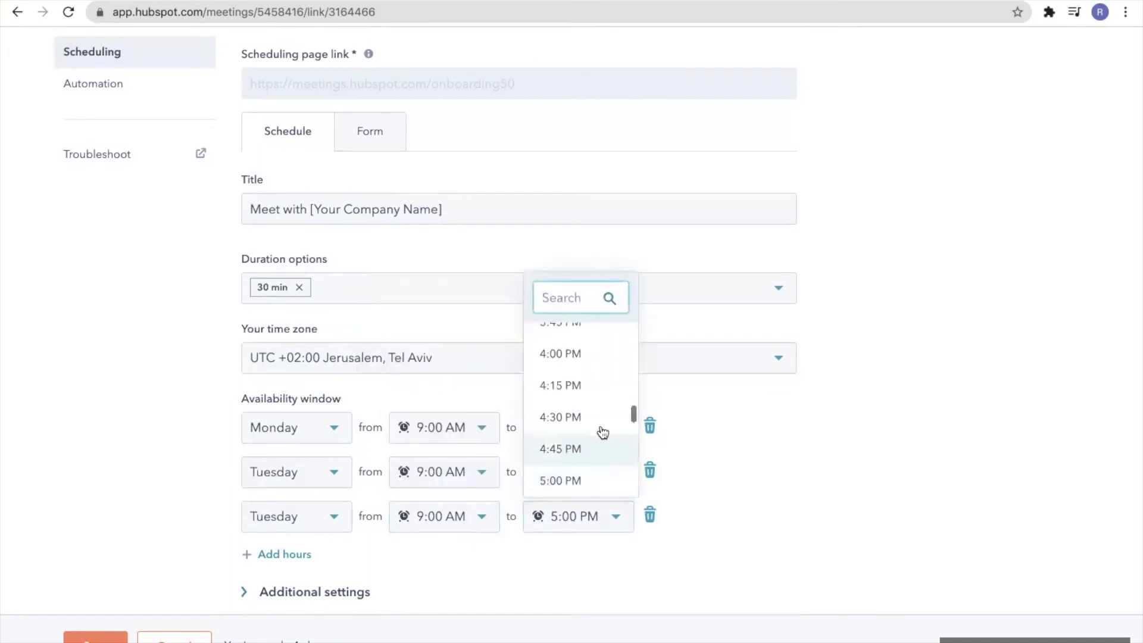
scroll(602, 432, down, 7)
scroll(601, 430, down, 4)
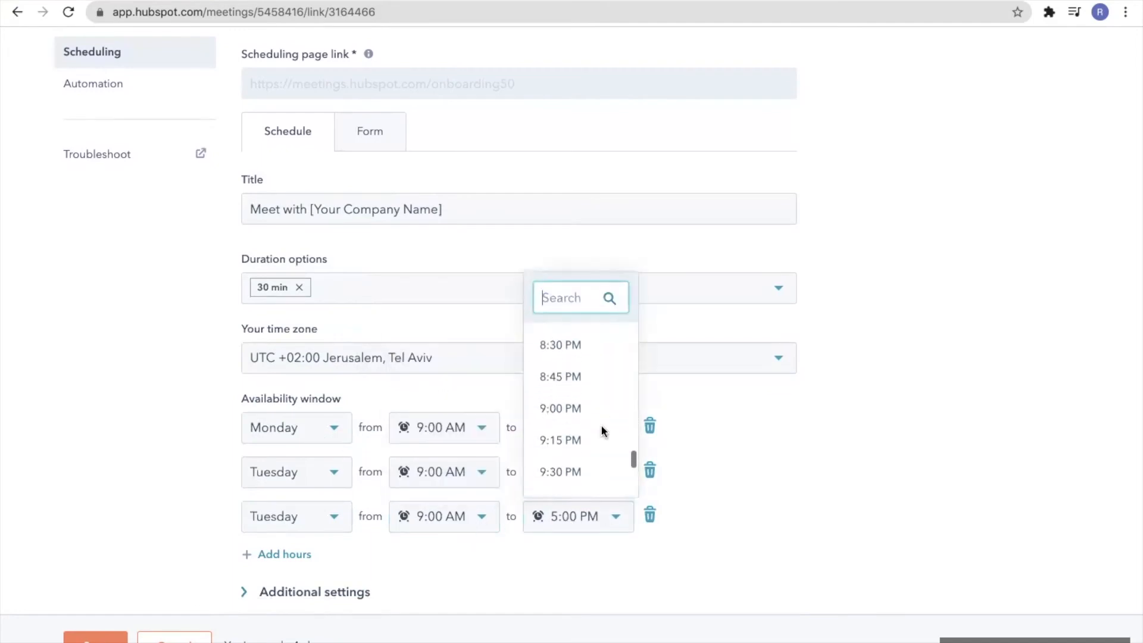
click(596, 433)
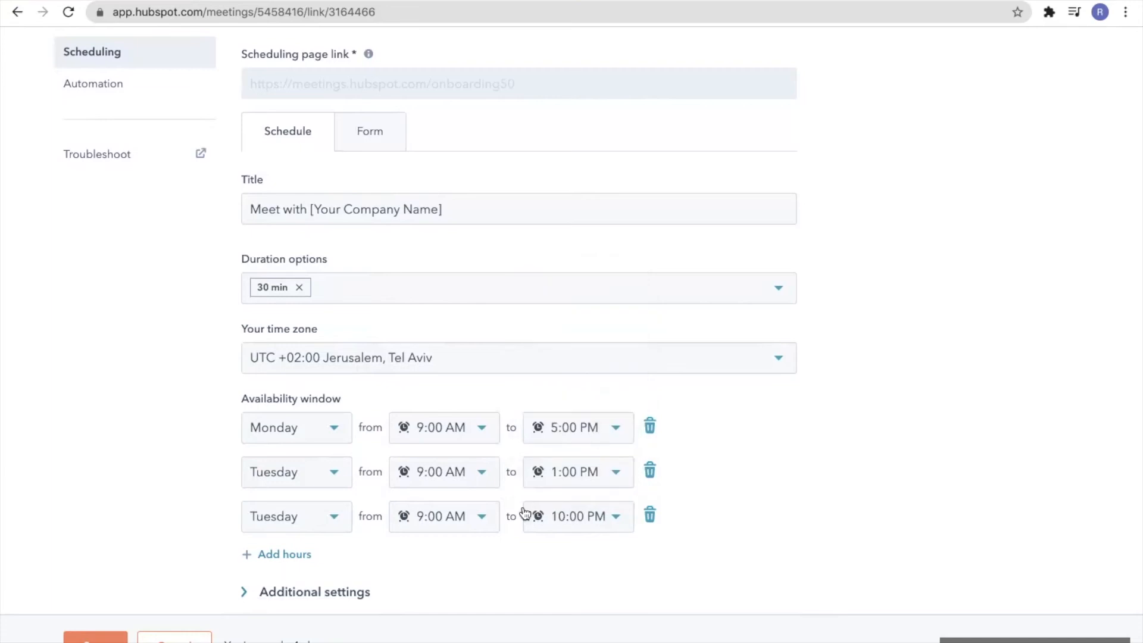
click(482, 517)
scroll(458, 394, down, 6)
scroll(457, 390, down, 10)
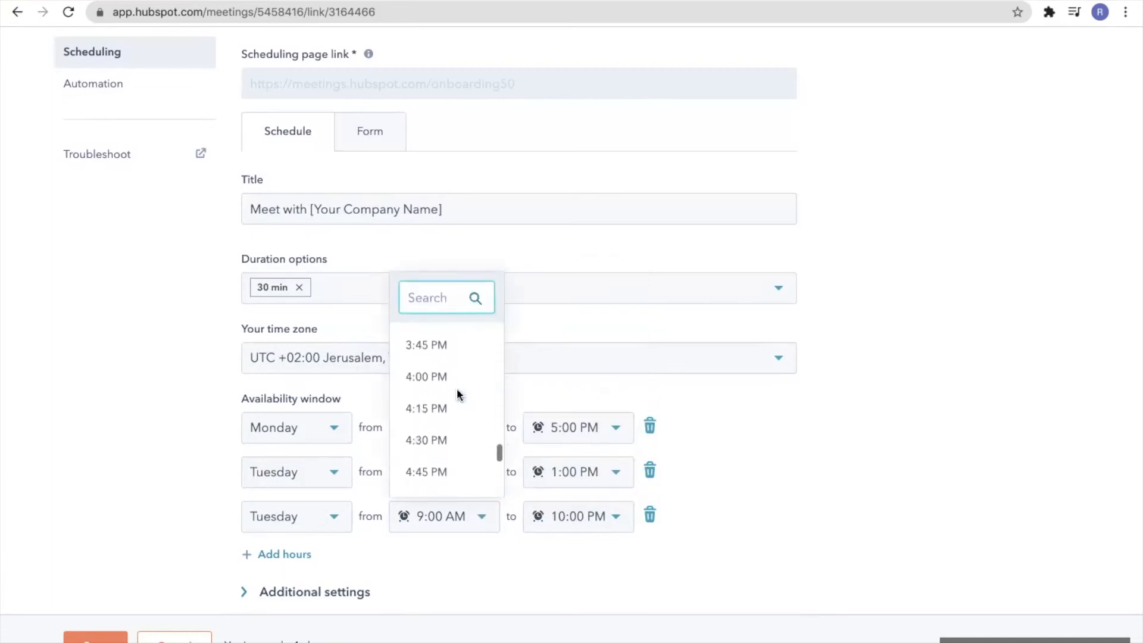
scroll(441, 441, down, 2)
click(439, 434)
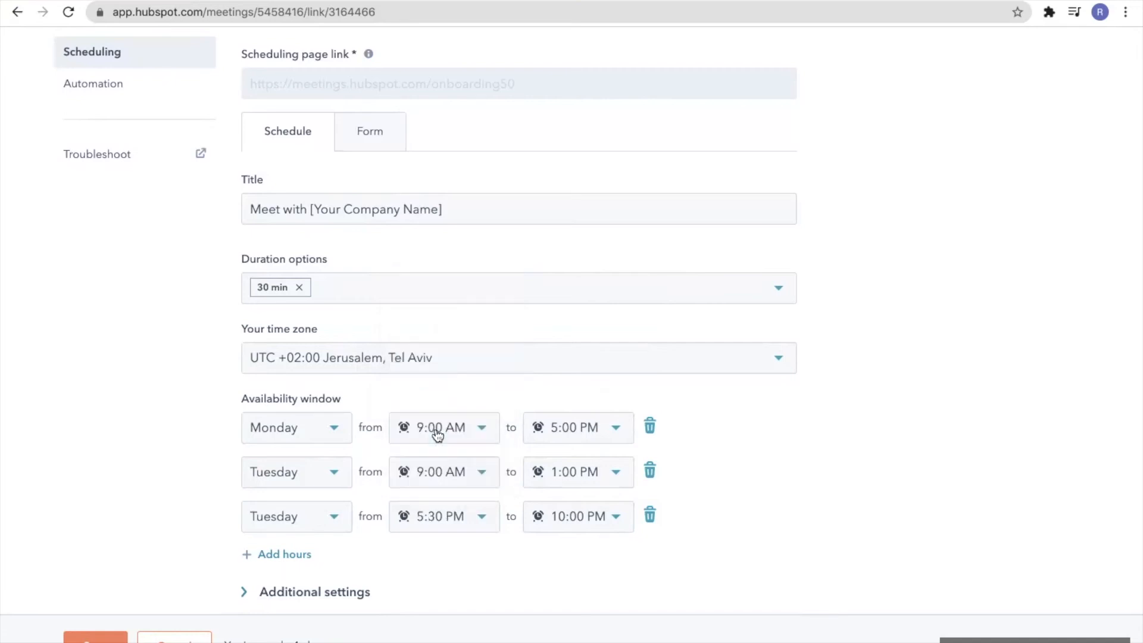
scroll(369, 530, down, 1)
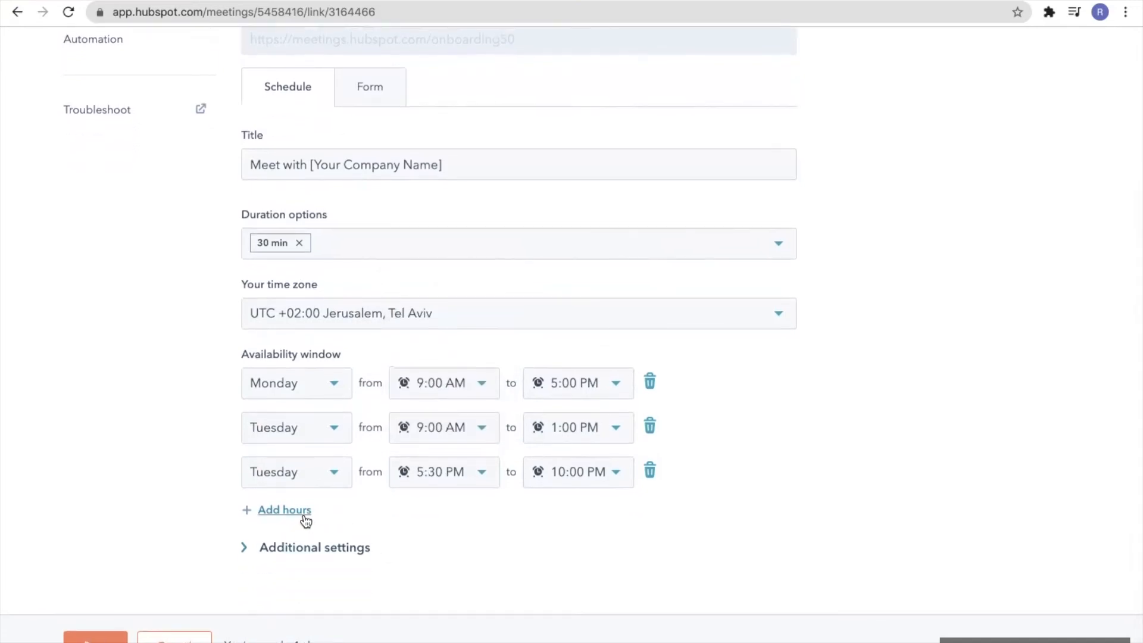
Add a Wednesday availability row ending at 7:30 PM
click(303, 511)
click(334, 517)
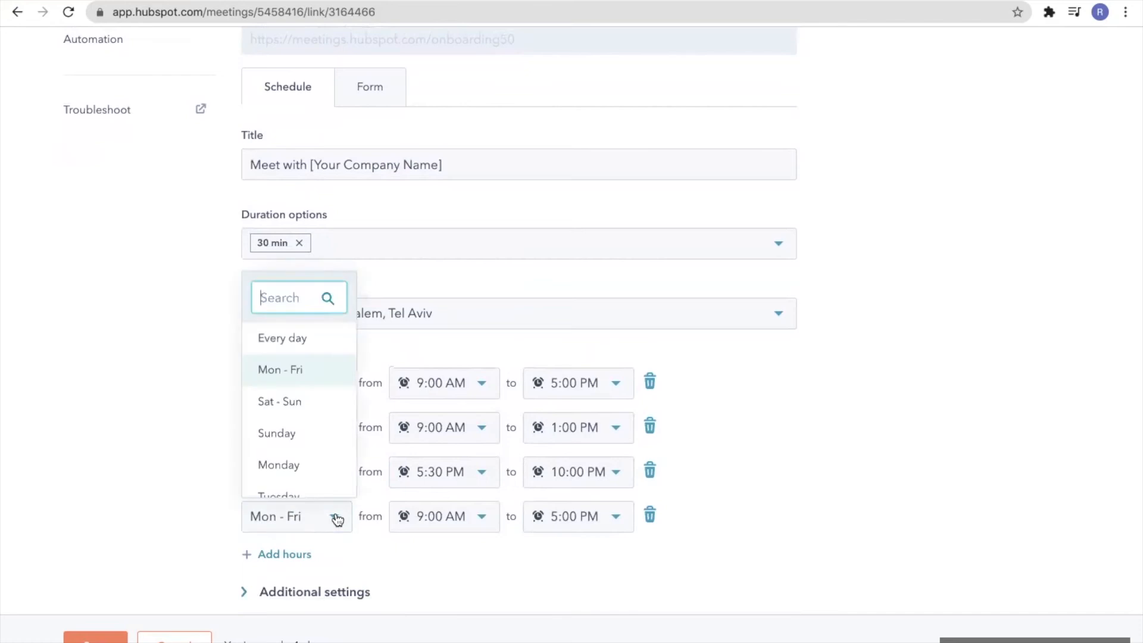
scroll(310, 470, down, 2)
click(310, 455)
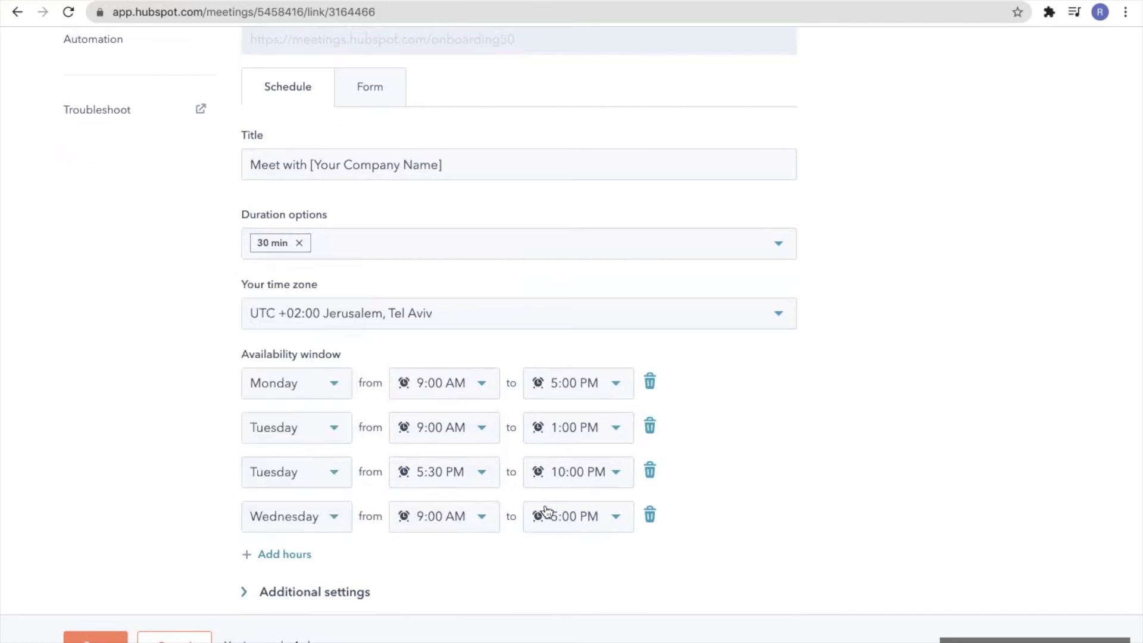
click(627, 522)
scroll(606, 450, down, 5)
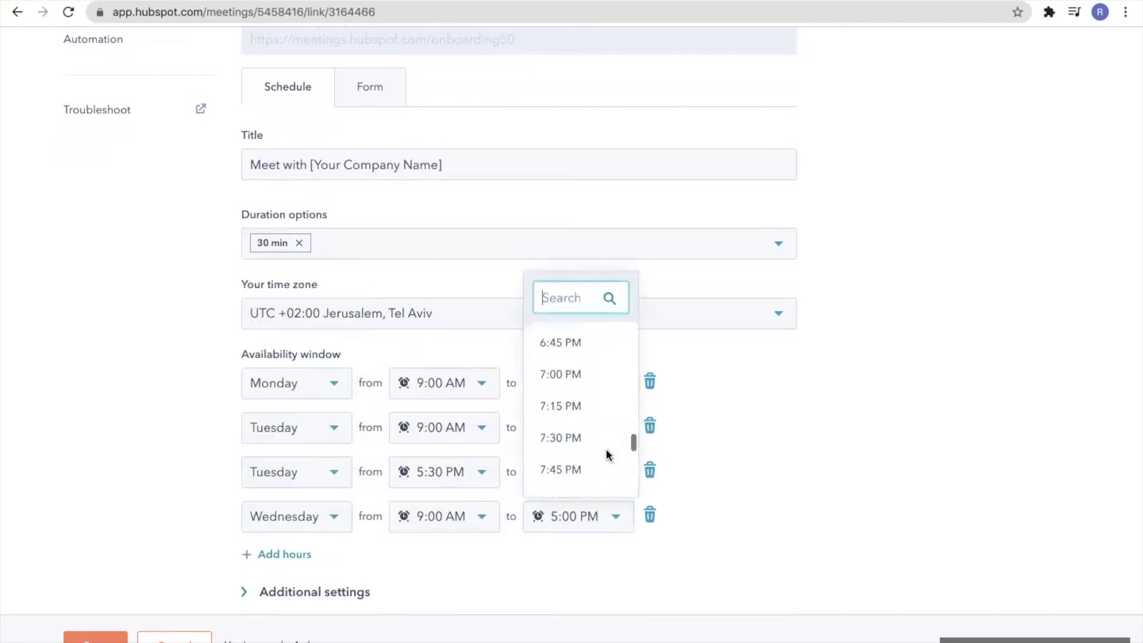
click(606, 446)
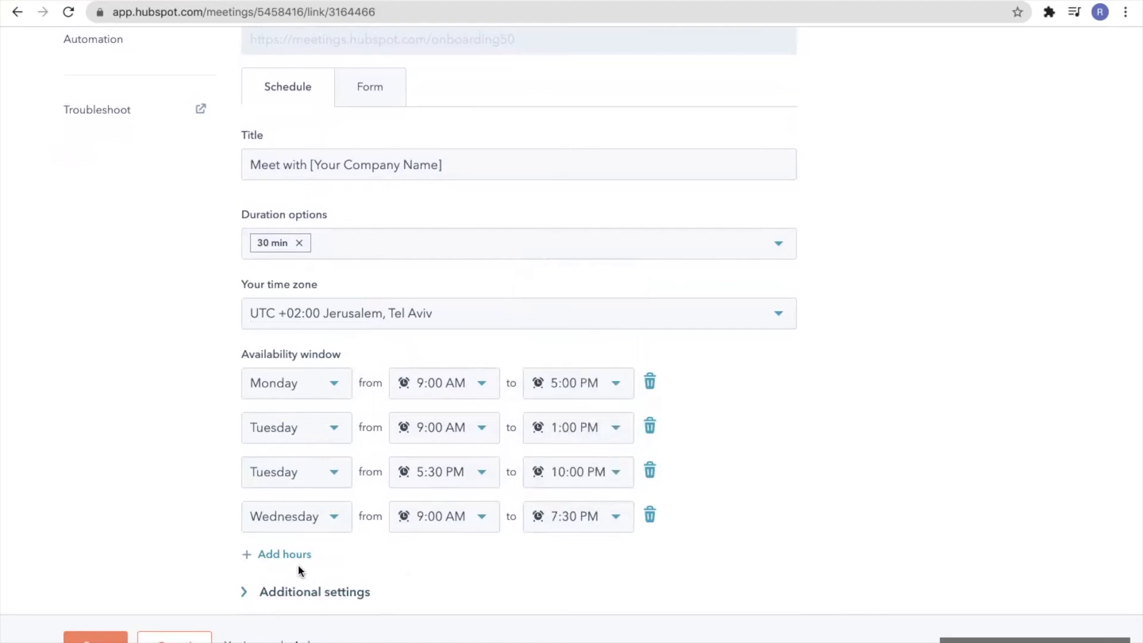
scroll(299, 570, down, 1)
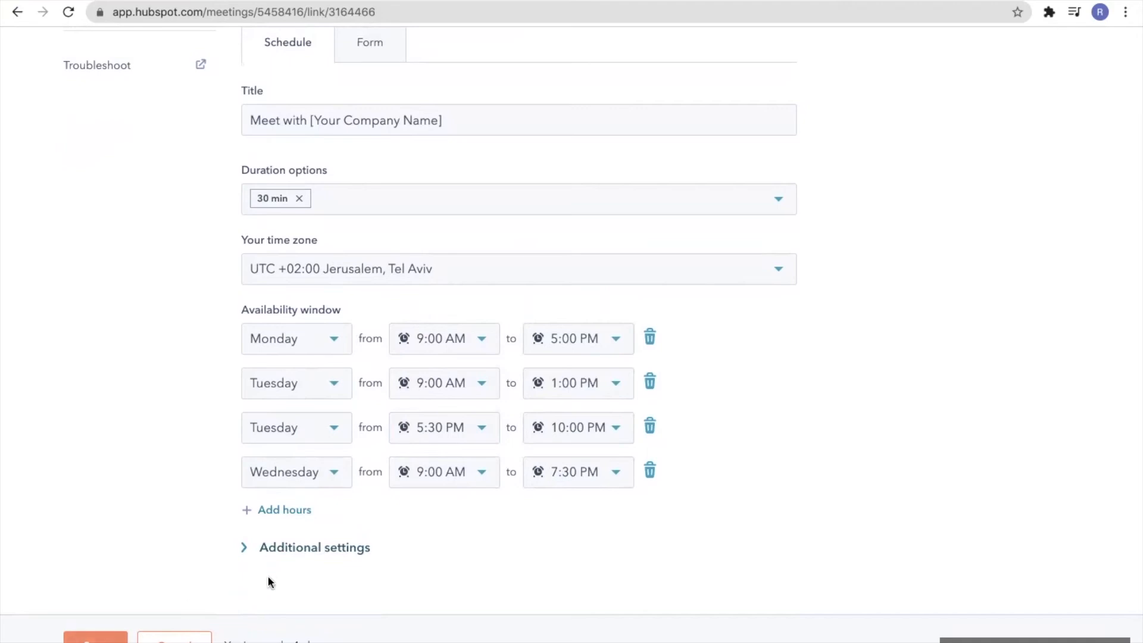
Expand the additional scheduling settings and allow booking up to 4 weeks ahead
click(243, 550)
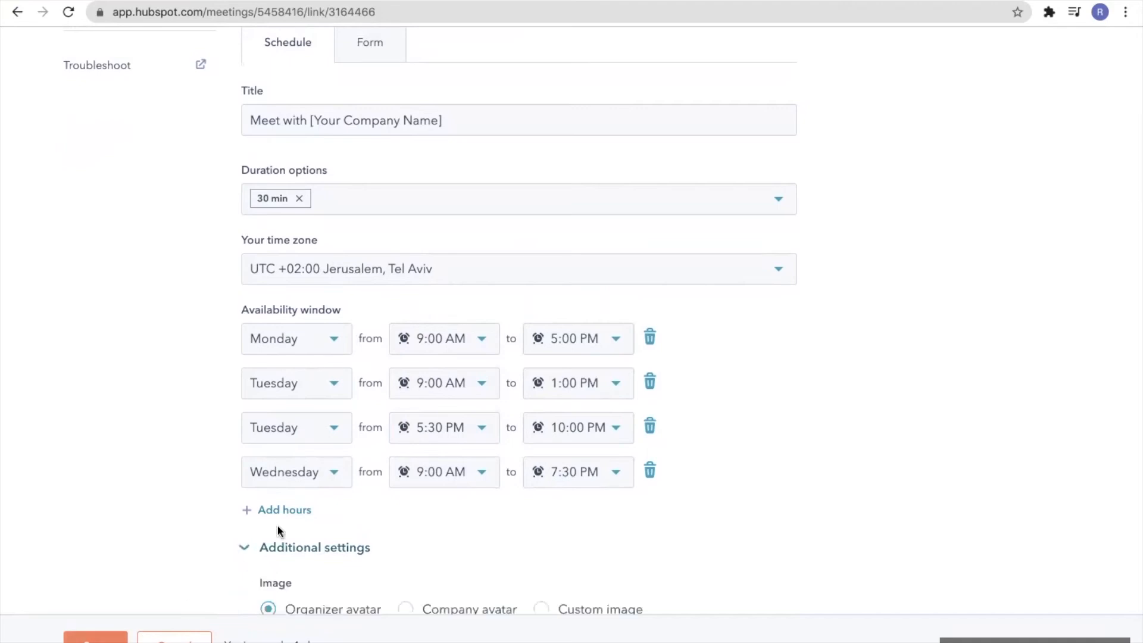
scroll(291, 524, down, 3)
scroll(299, 520, down, 3)
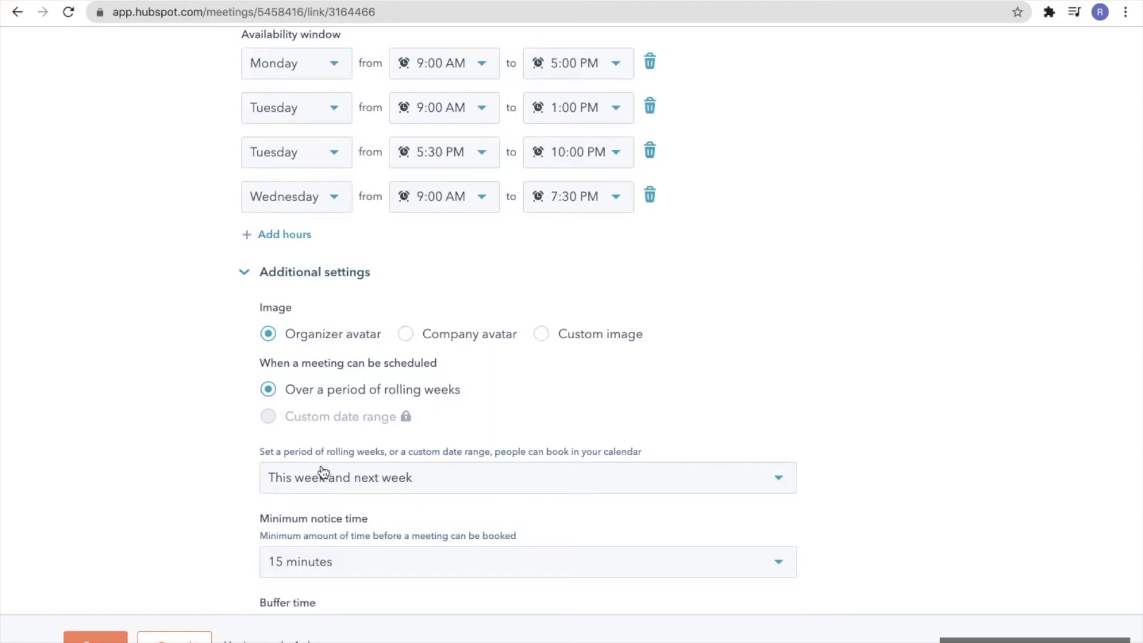
scroll(322, 477, down, 2)
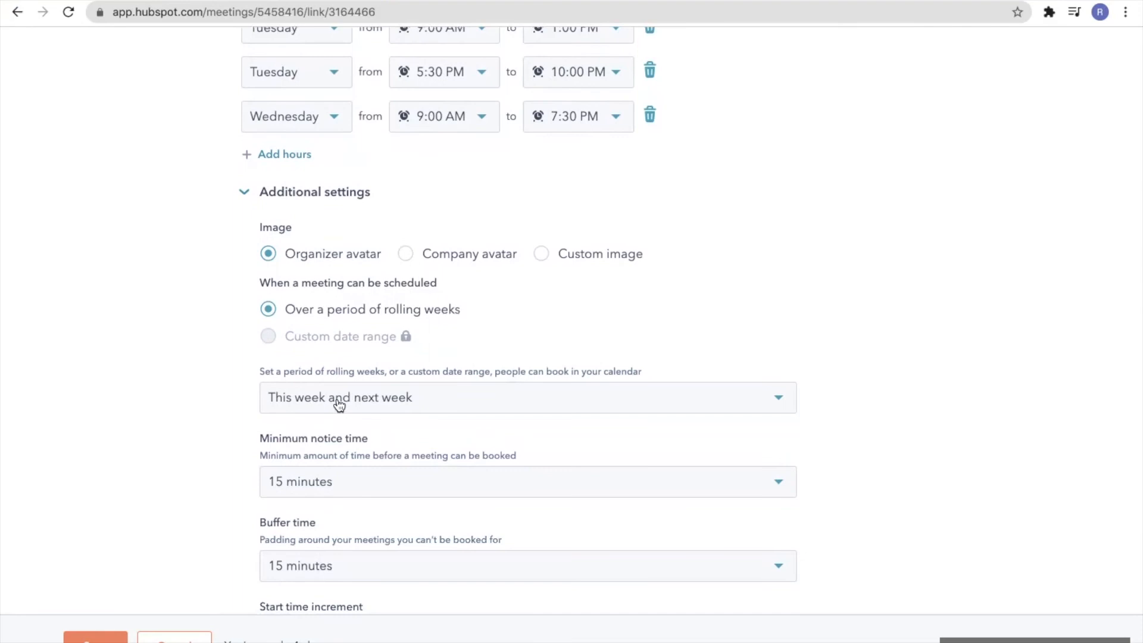
click(339, 404)
scroll(322, 508, down, 1)
click(319, 505)
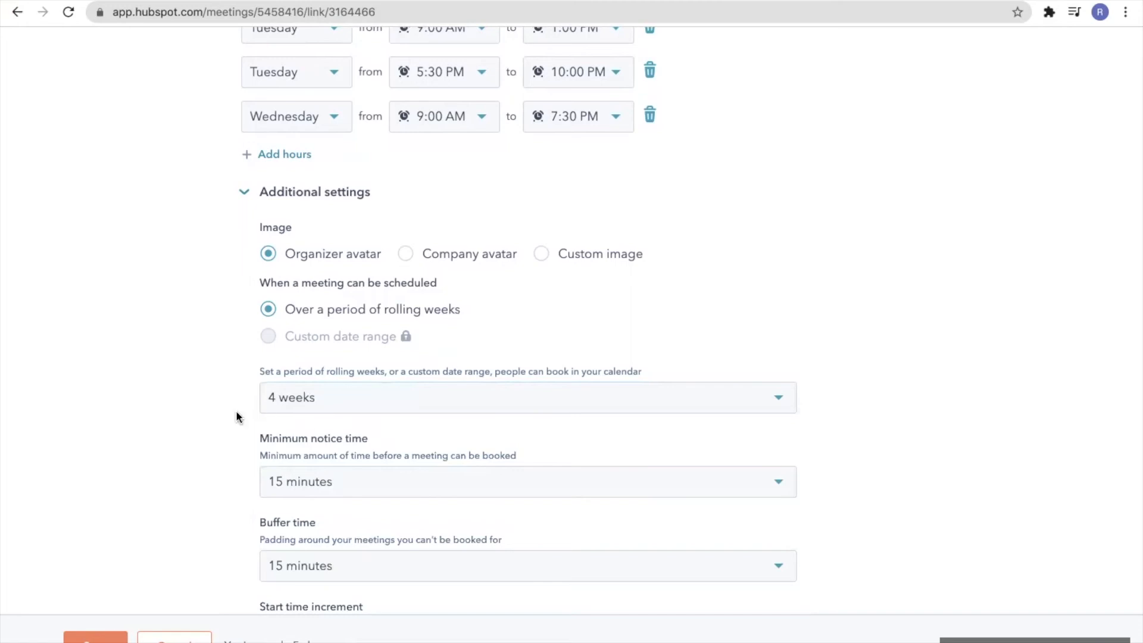
scroll(213, 413, down, 2)
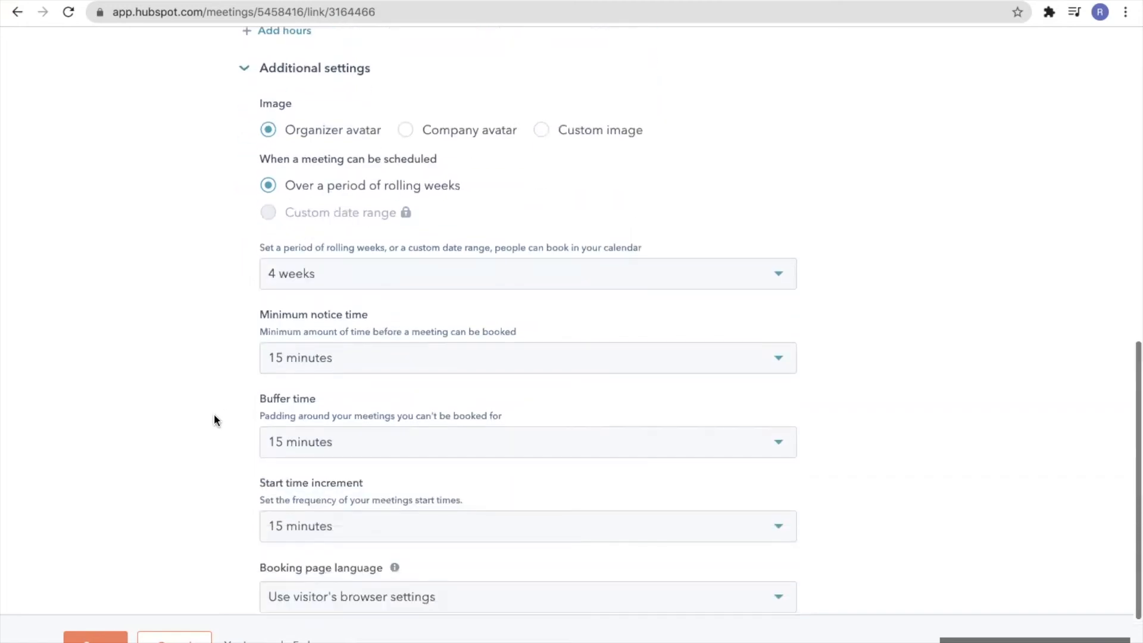
Set minimum notice time to 1 day, leaving the booking page language unchanged
click(357, 356)
scroll(363, 503, down, 3)
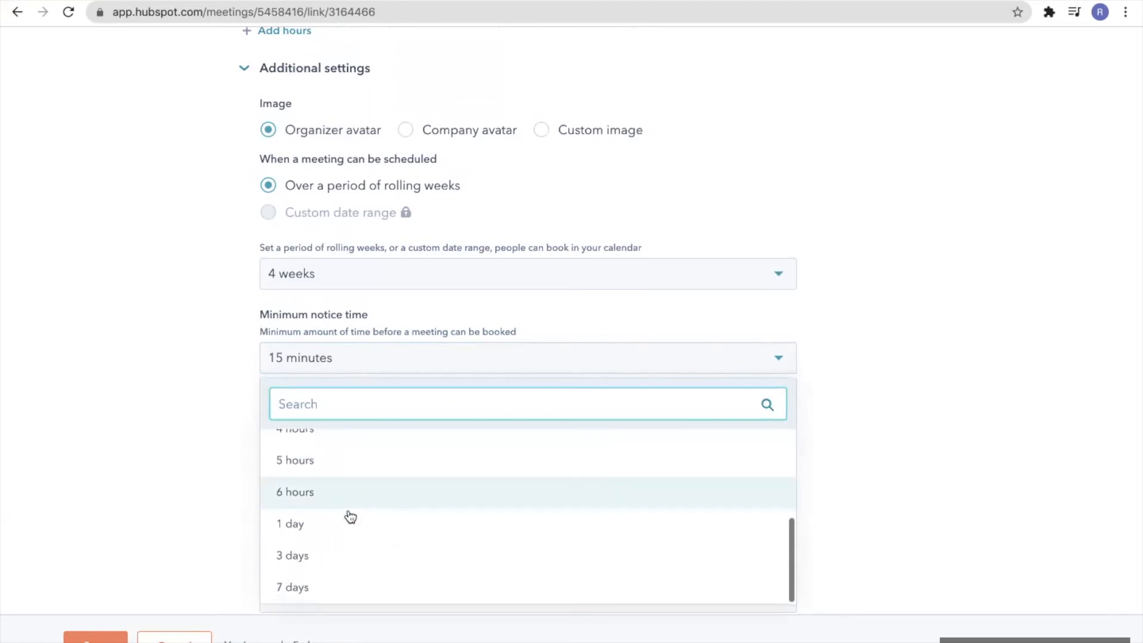
click(349, 518)
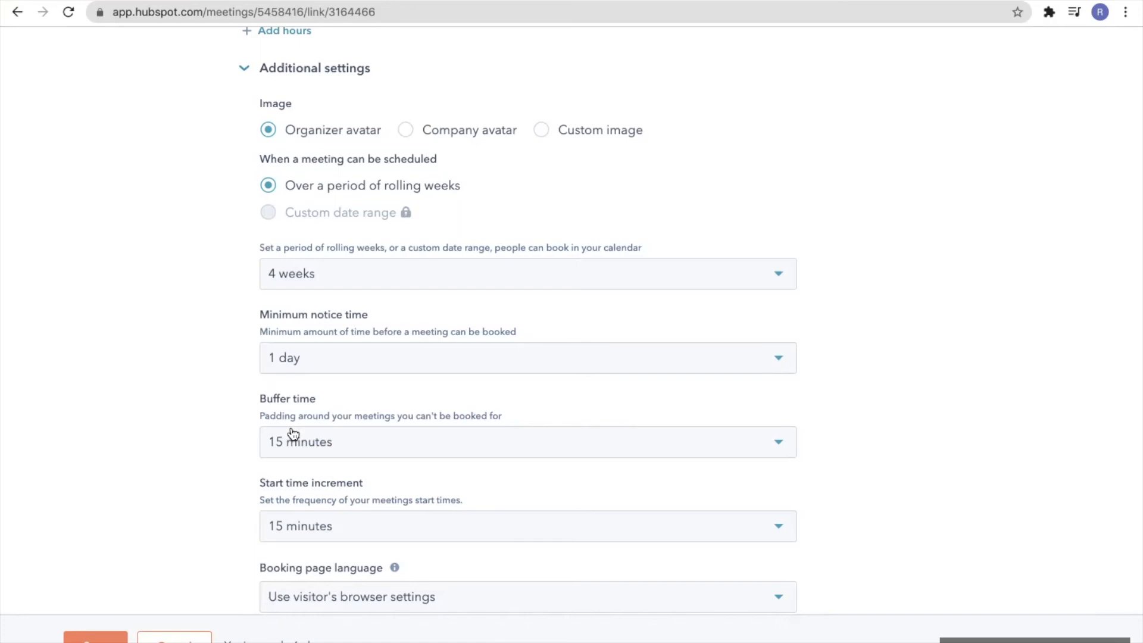
scroll(346, 540, down, 3)
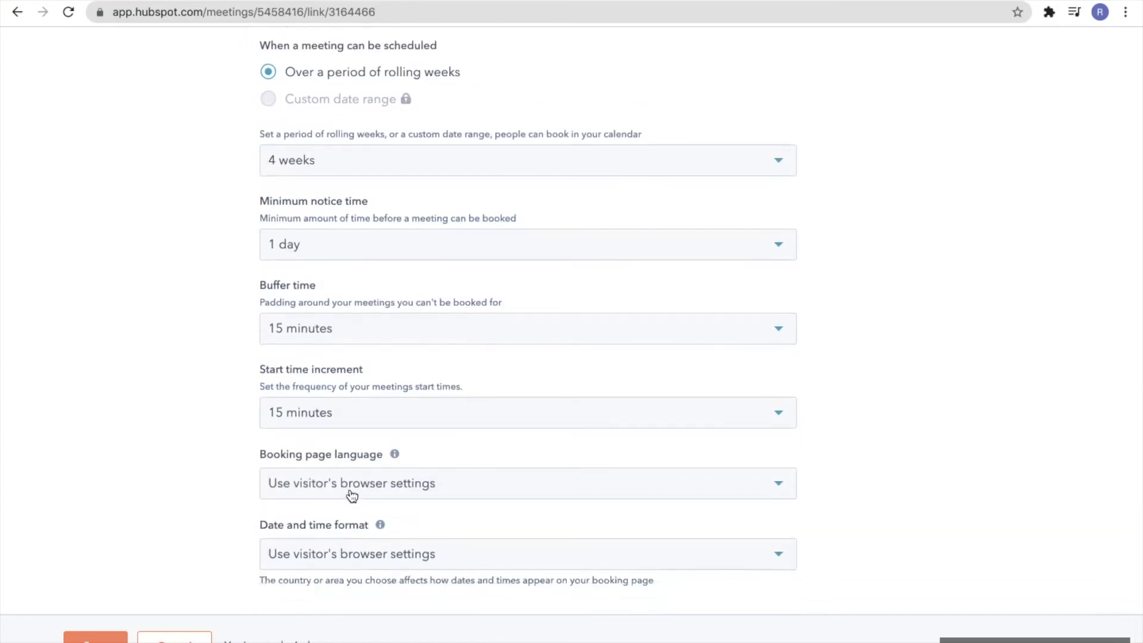
click(352, 494)
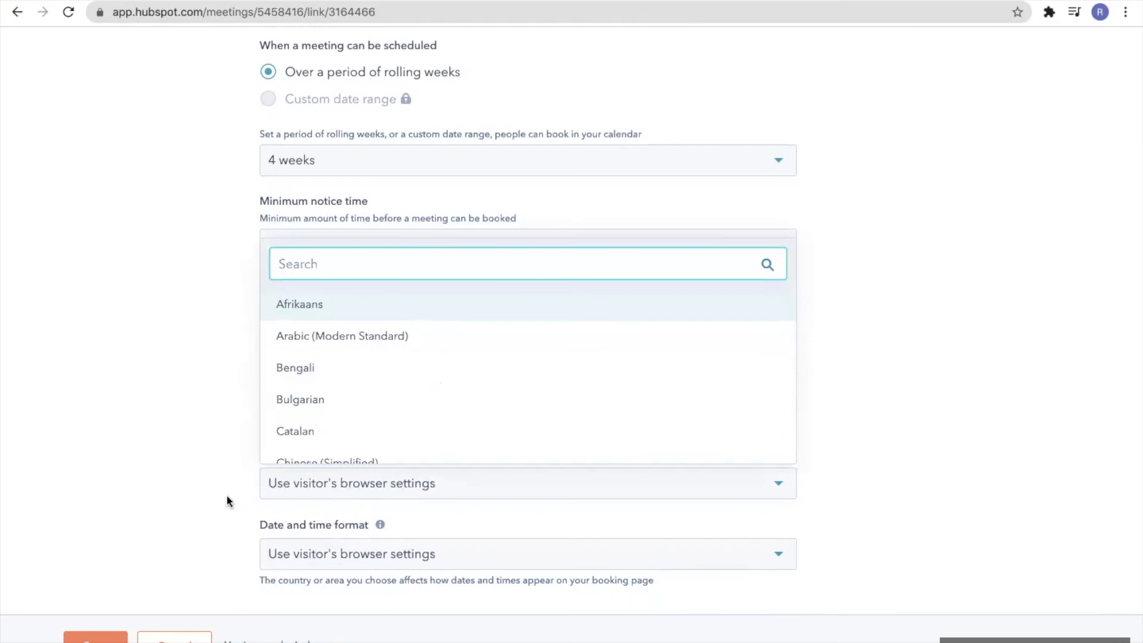
click(202, 495)
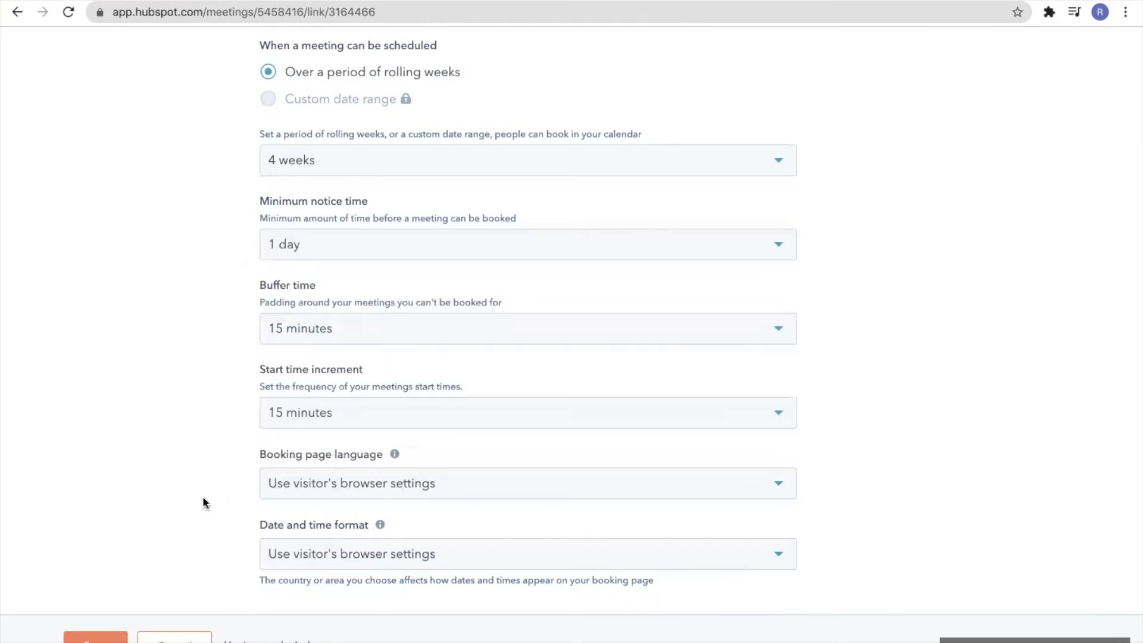
scroll(216, 523, down, 1)
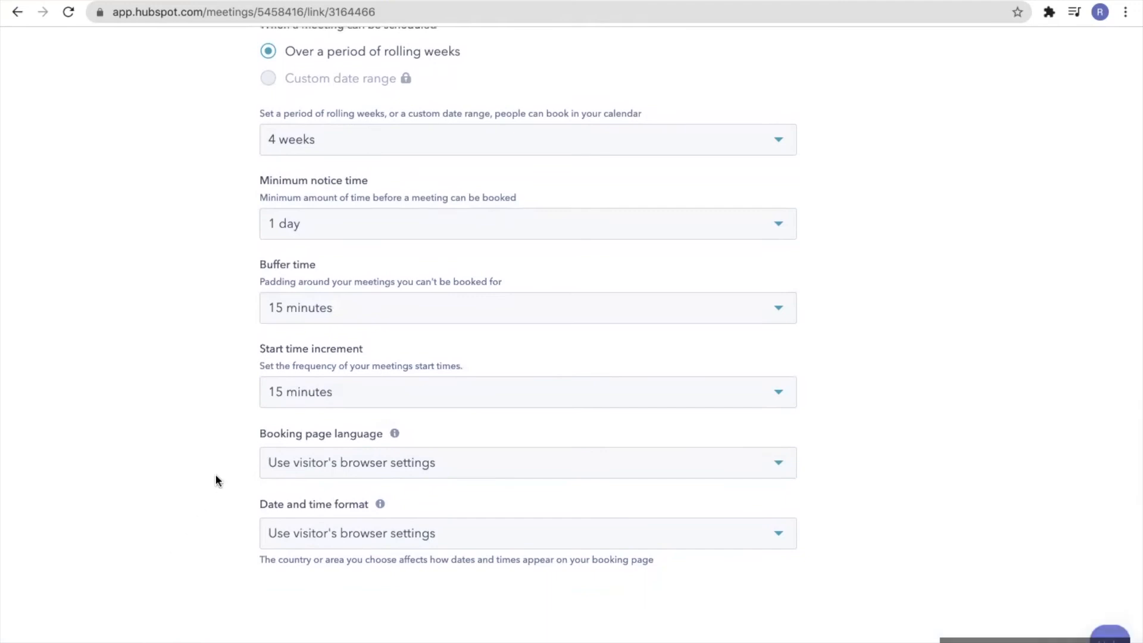
scroll(216, 473, up, 5)
scroll(215, 473, up, 9)
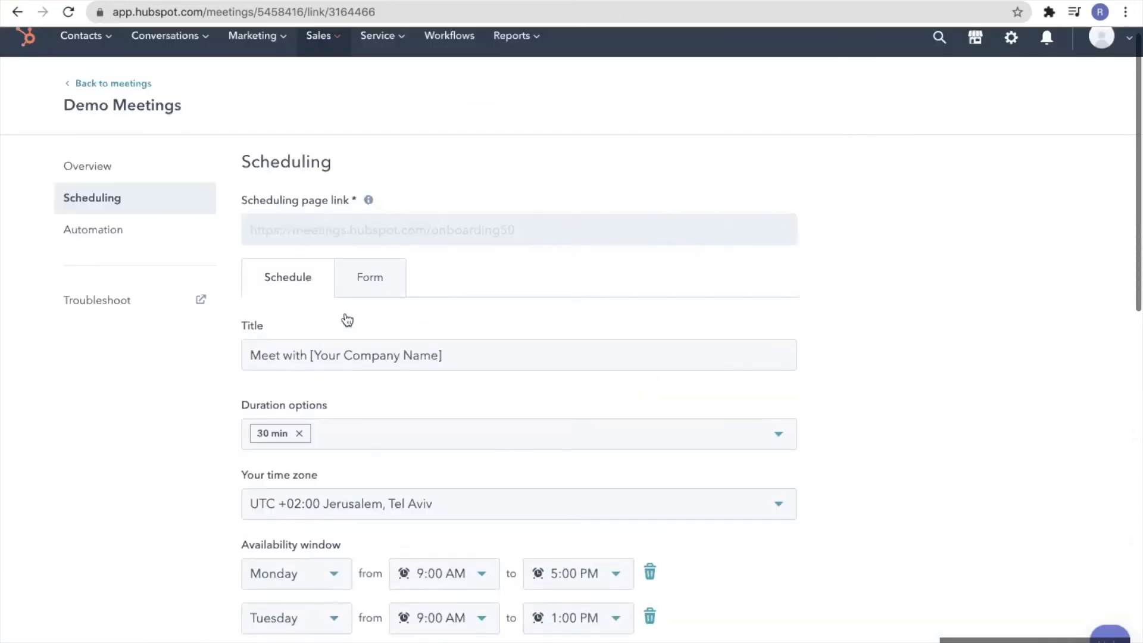
On the Form tab, turn on Privacy and consent (GDPR)
click(364, 280)
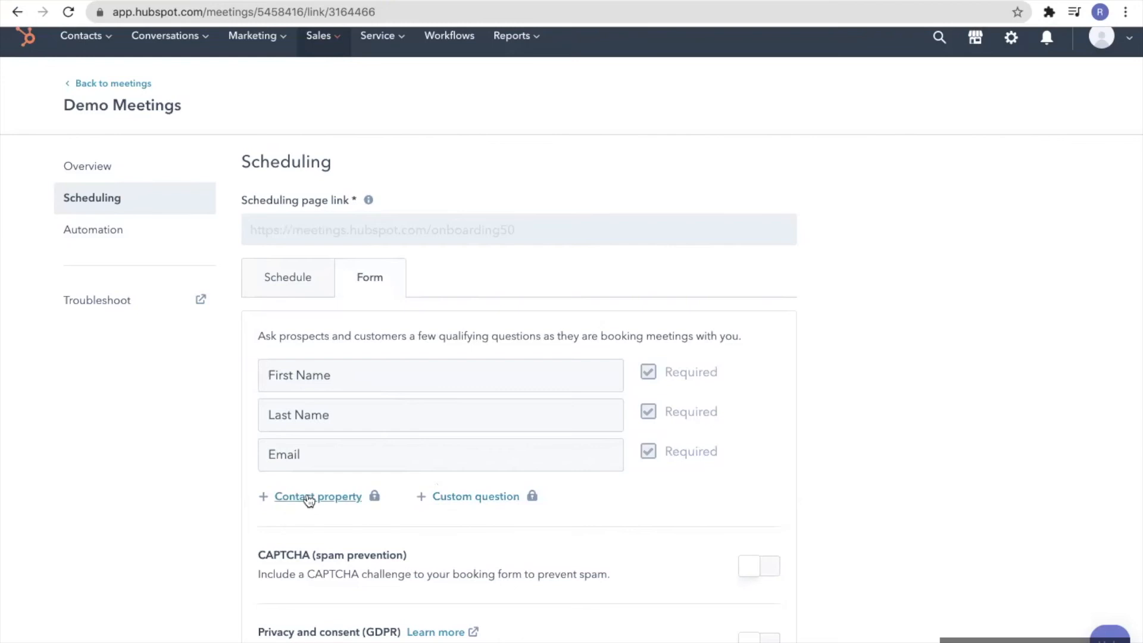
scroll(309, 500, down, 3)
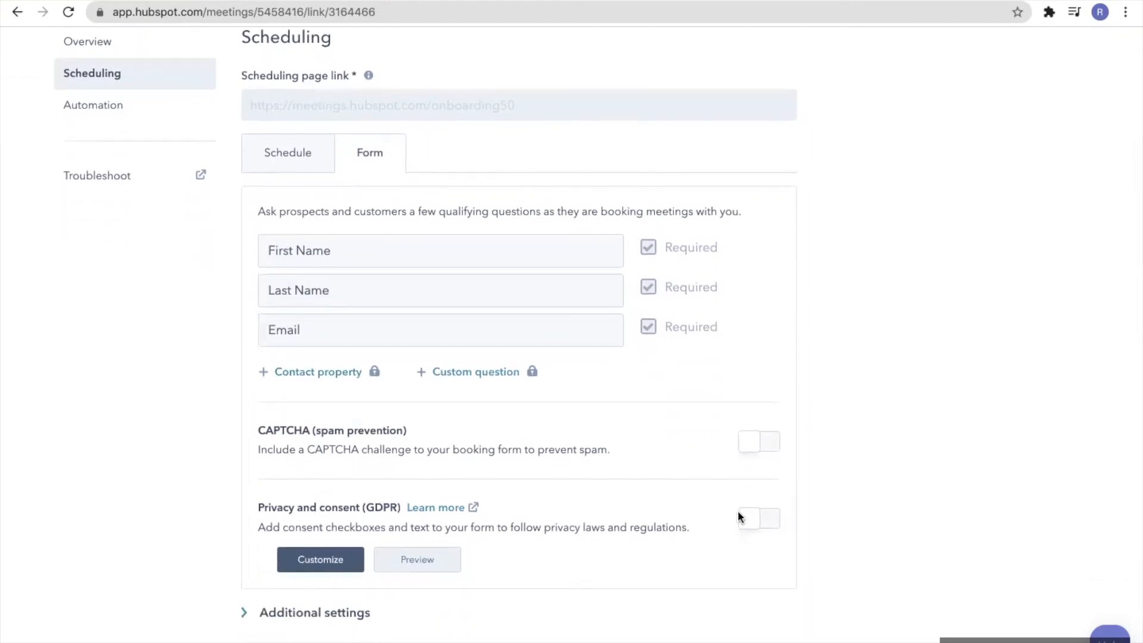
click(775, 523)
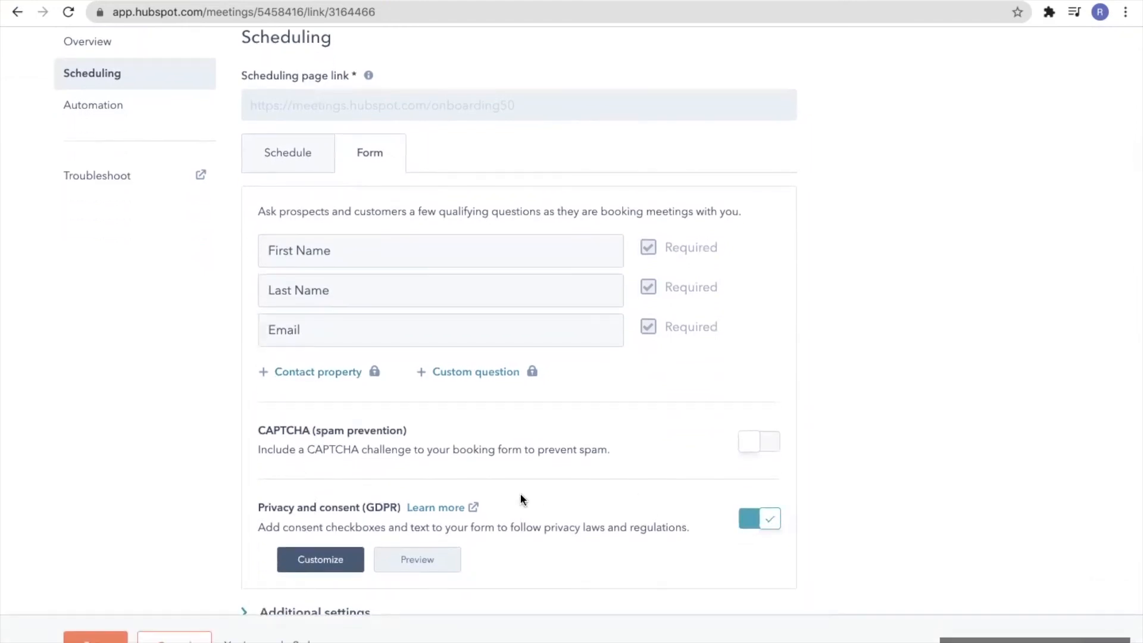
scroll(496, 483, down, 2)
Expand the form's additional settings, then go to the Automation settings
click(308, 546)
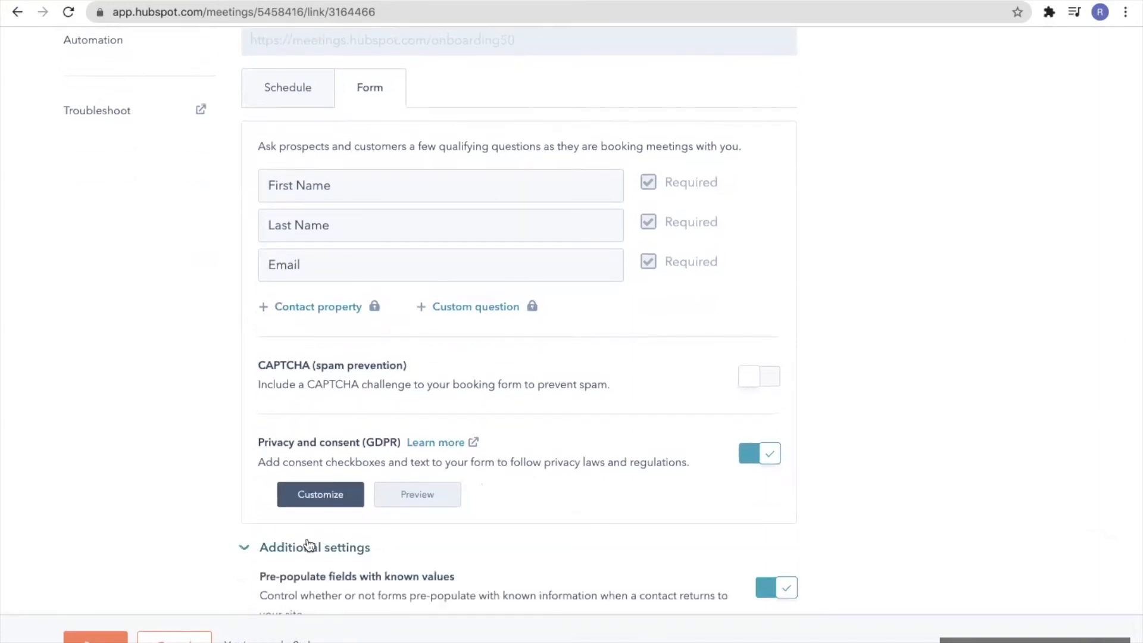
scroll(306, 542, down, 5)
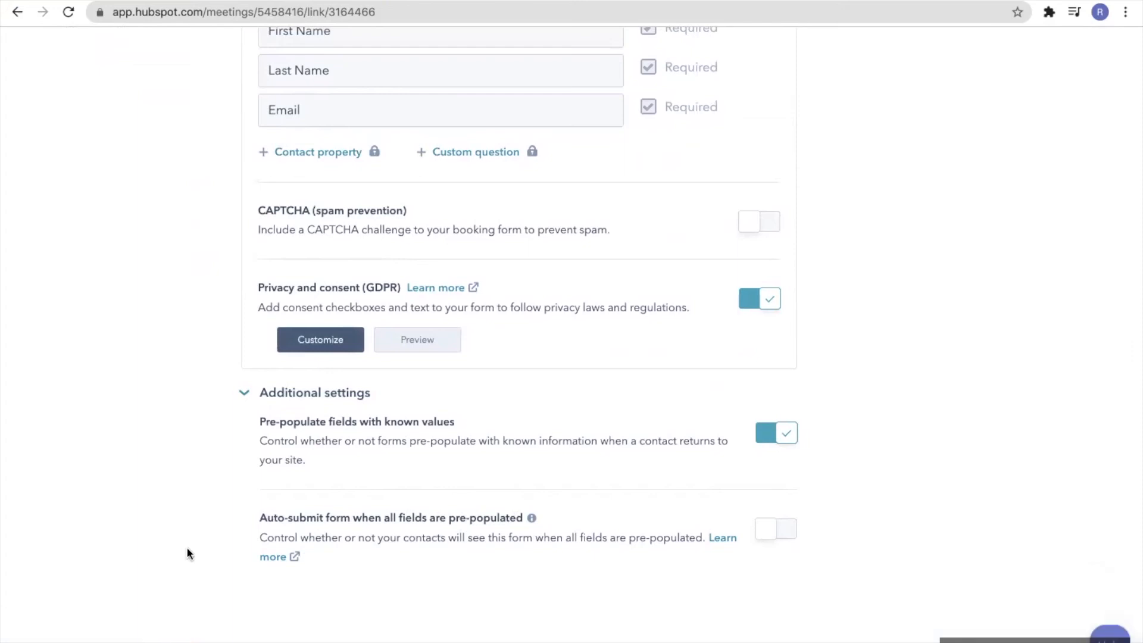
scroll(187, 548, up, 6)
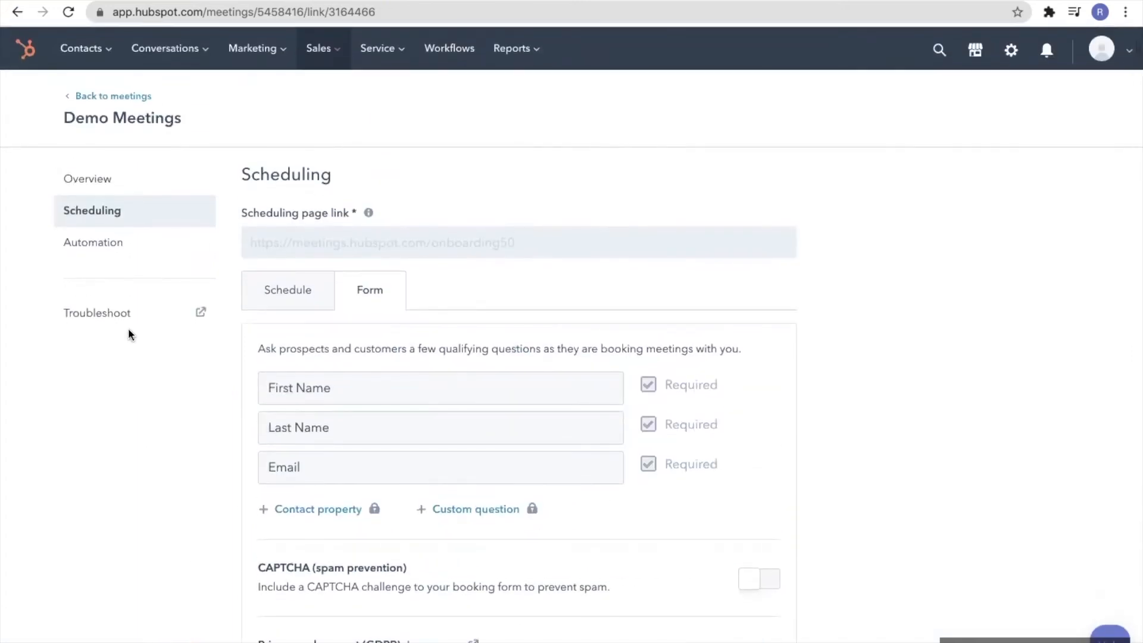
click(91, 244)
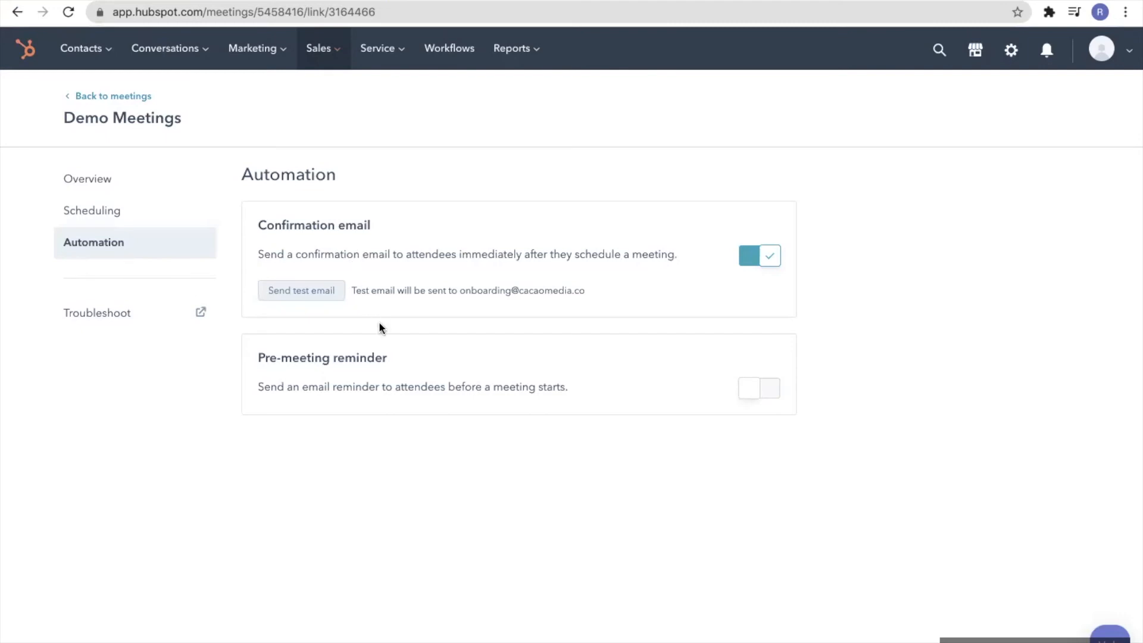
Turn on pre-meeting reminders at 1 day and 15 minutes before the meeting
click(768, 394)
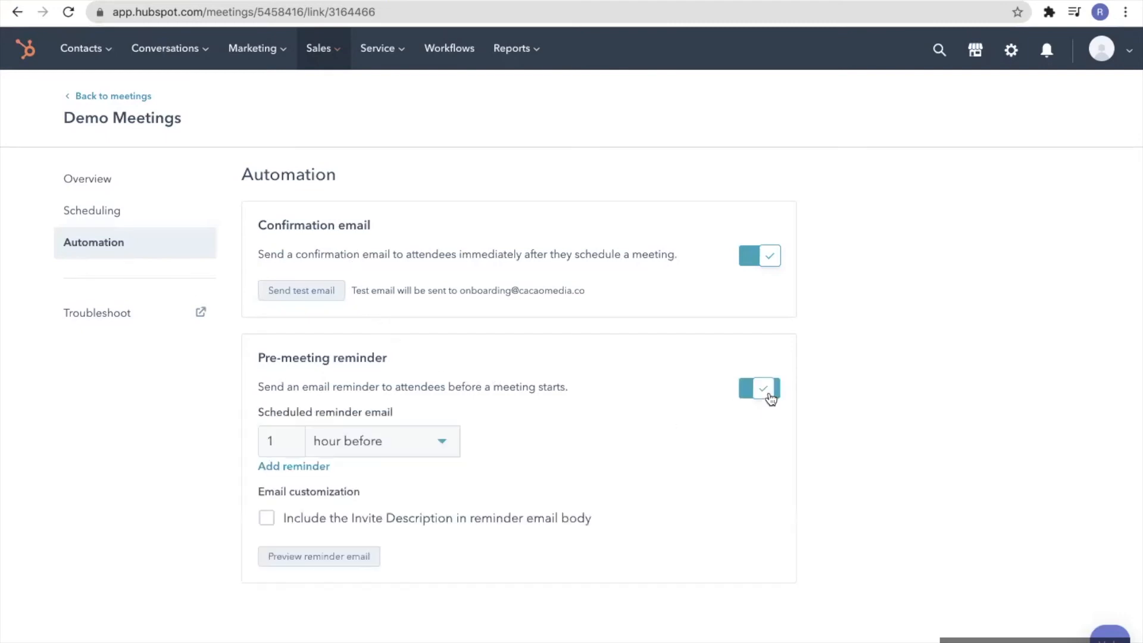
click(441, 451)
click(387, 514)
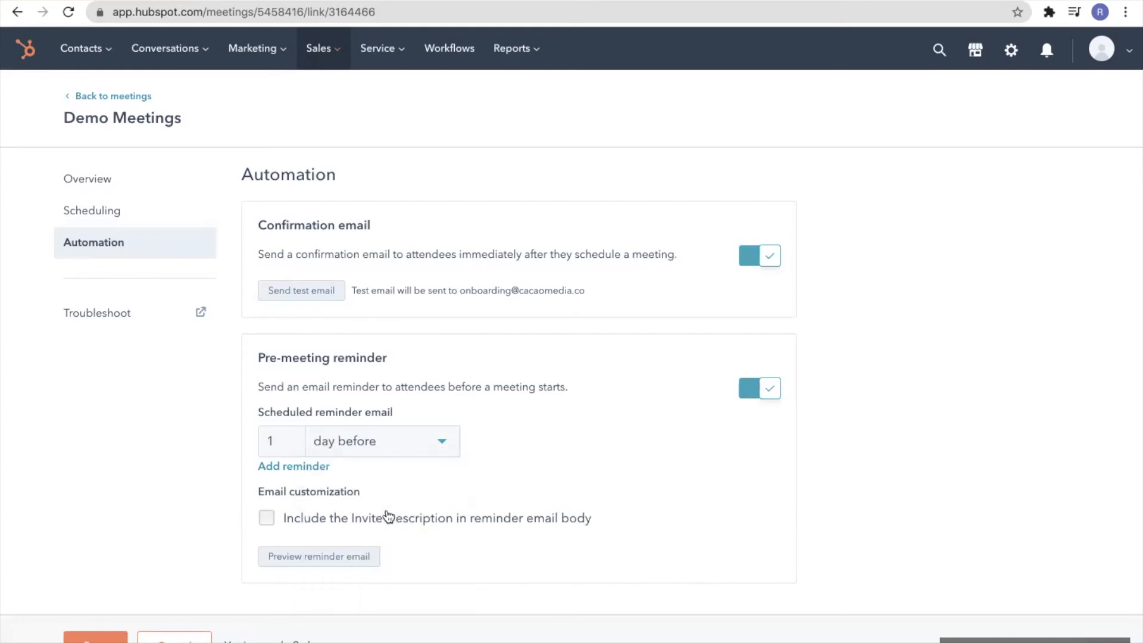
click(319, 469)
click(292, 480)
key(BackSpace)
text(15)
click(444, 487)
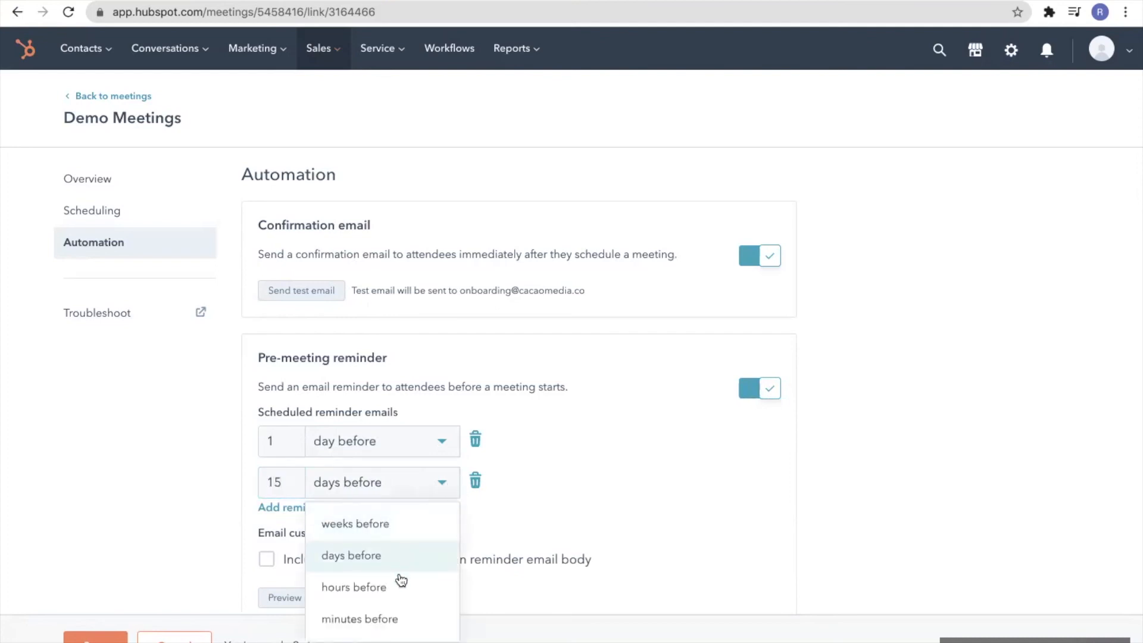
click(393, 623)
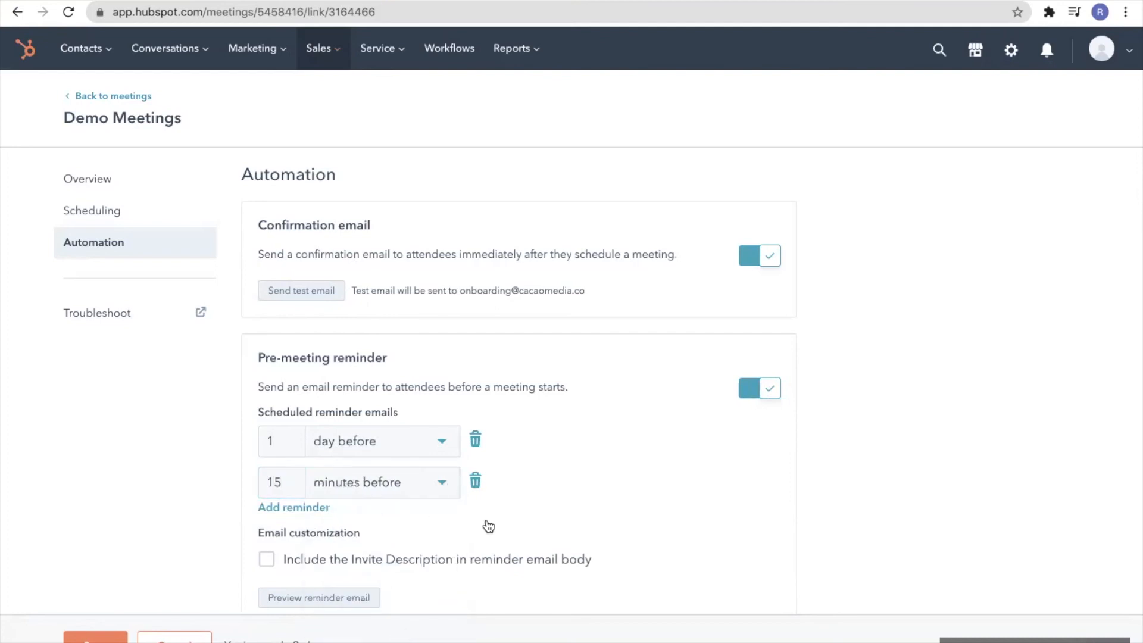
Include the invite description in reminders, save, and return to the meetings list
scroll(409, 499, down, 1)
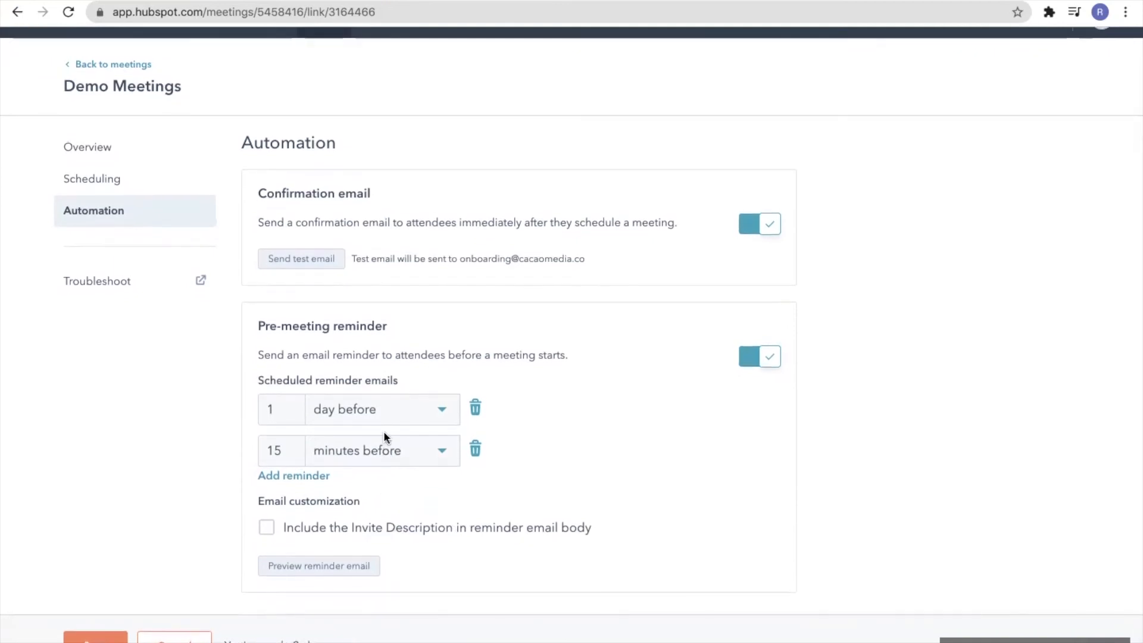
click(266, 529)
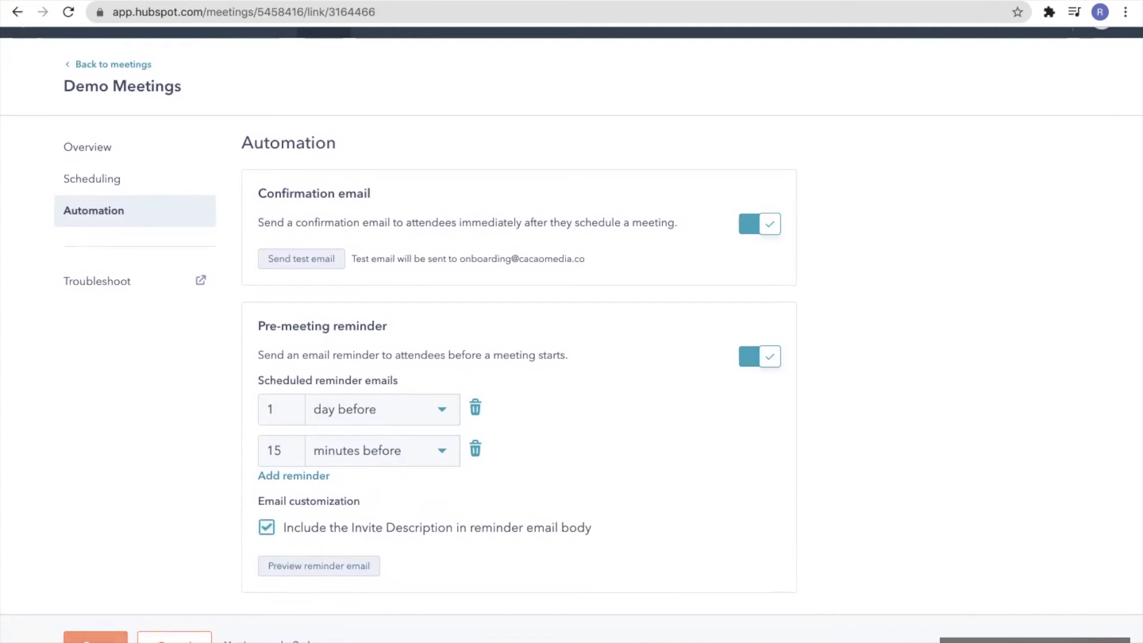
click(95, 637)
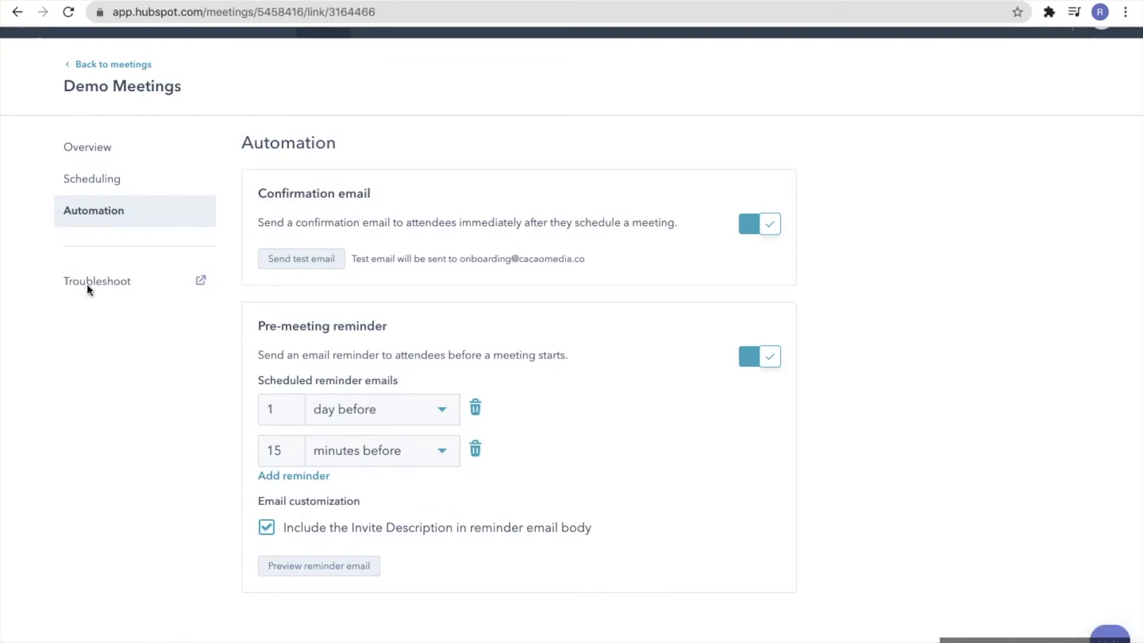
click(117, 67)
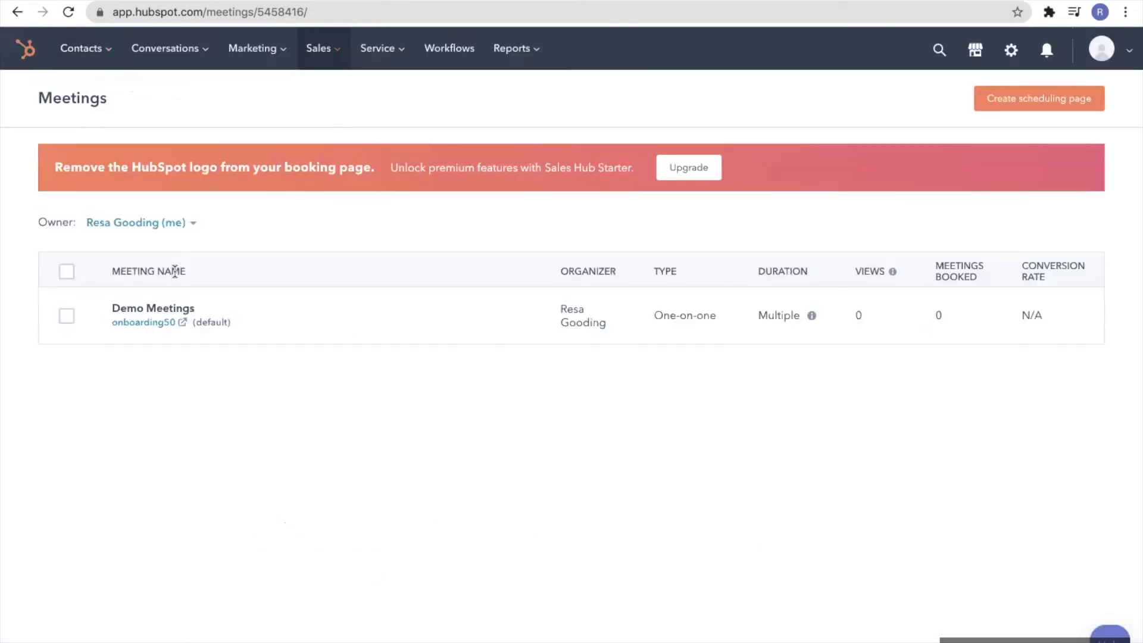
Open the Demo Meetings onboarding50 booking link in a new tab to preview it
mouse_move(172, 330)
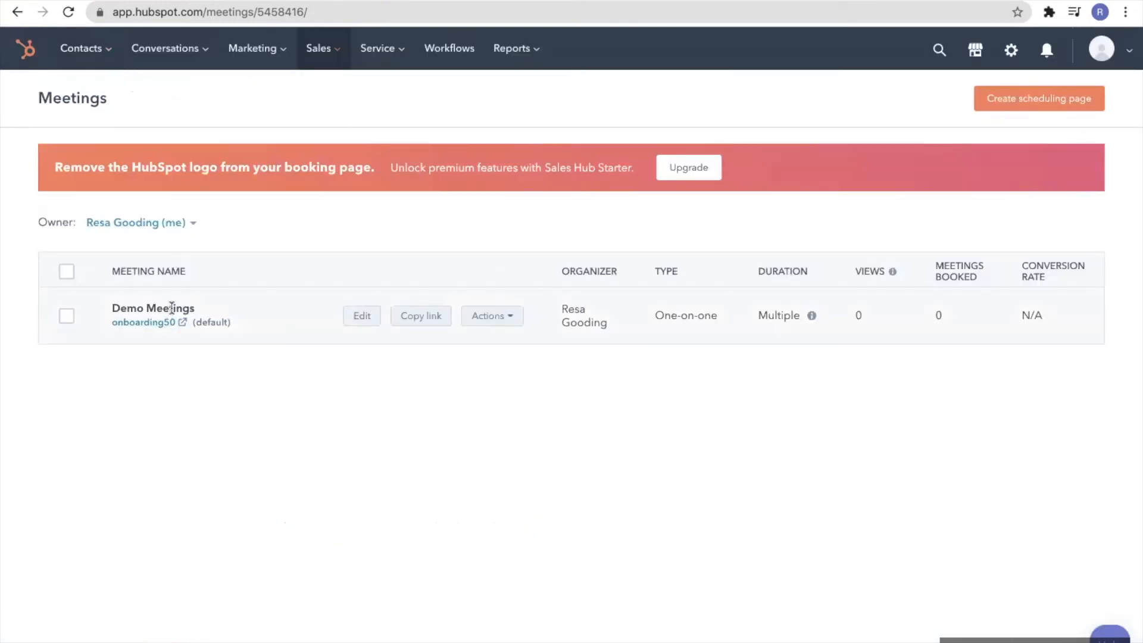
click(181, 323)
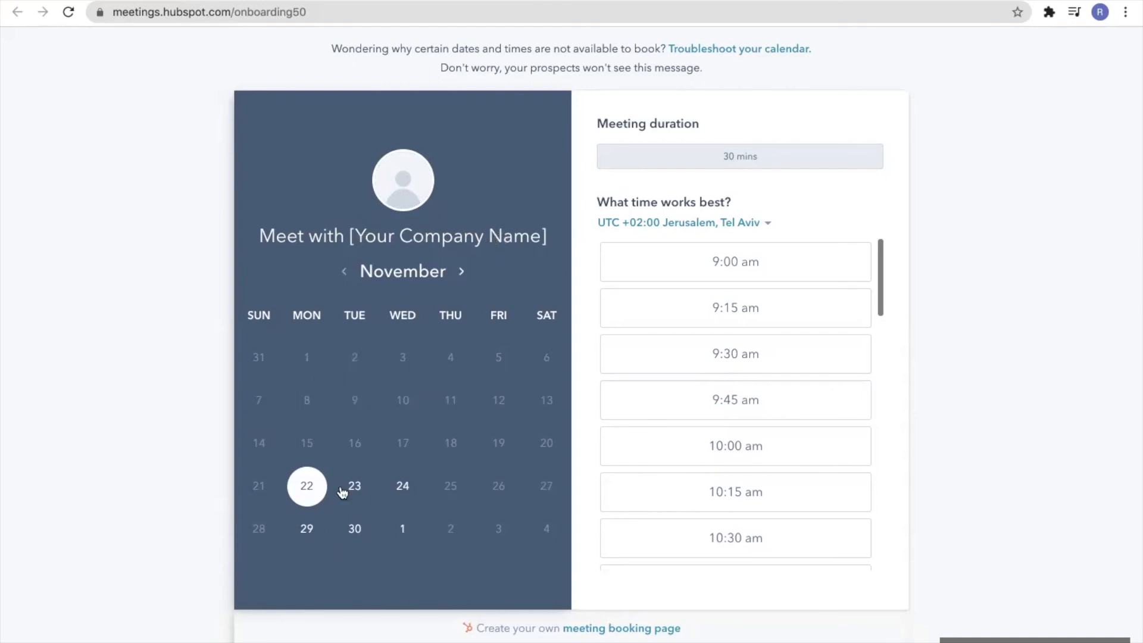
Pick 24 November on the booking calendar, browse its slots, and postpone the notifications prompt
click(407, 492)
scroll(712, 471, down, 9)
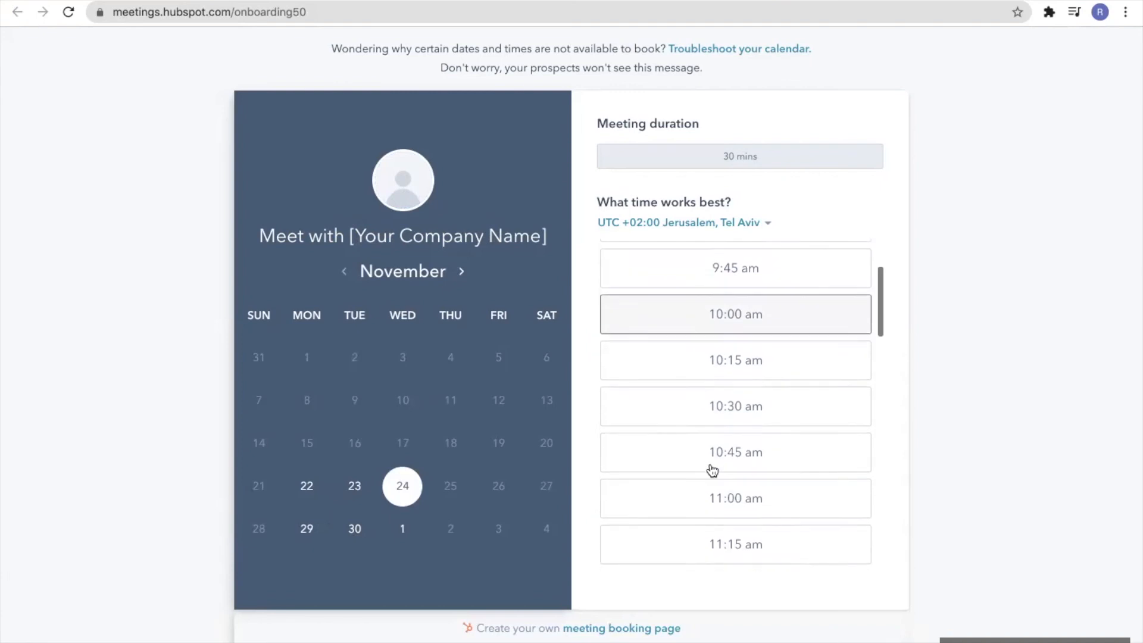
scroll(713, 470, down, 10)
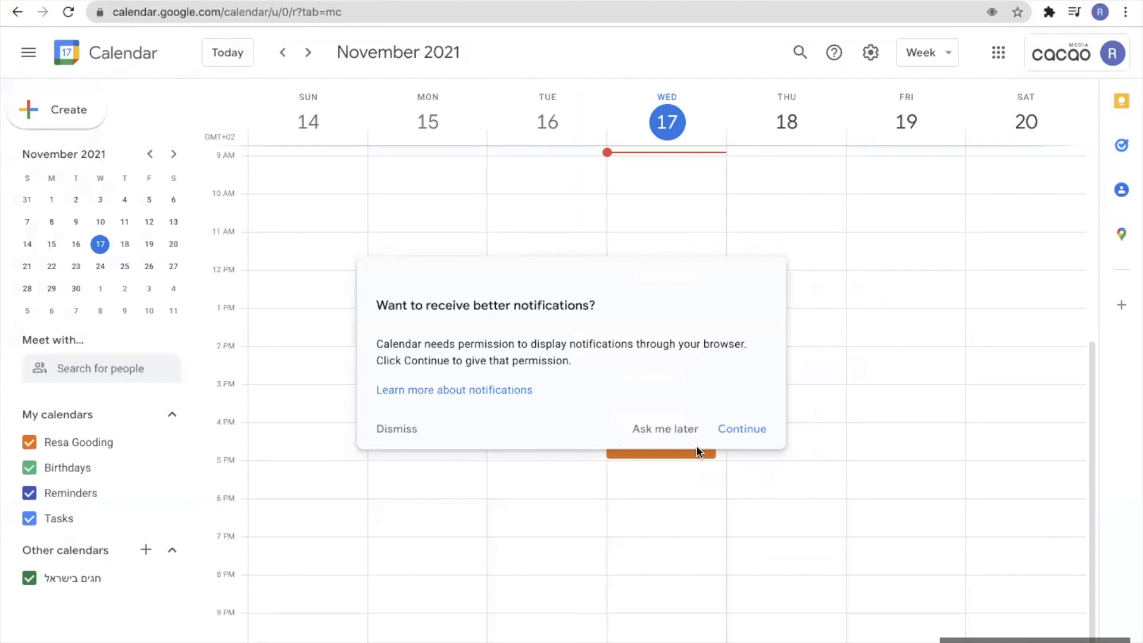
click(672, 429)
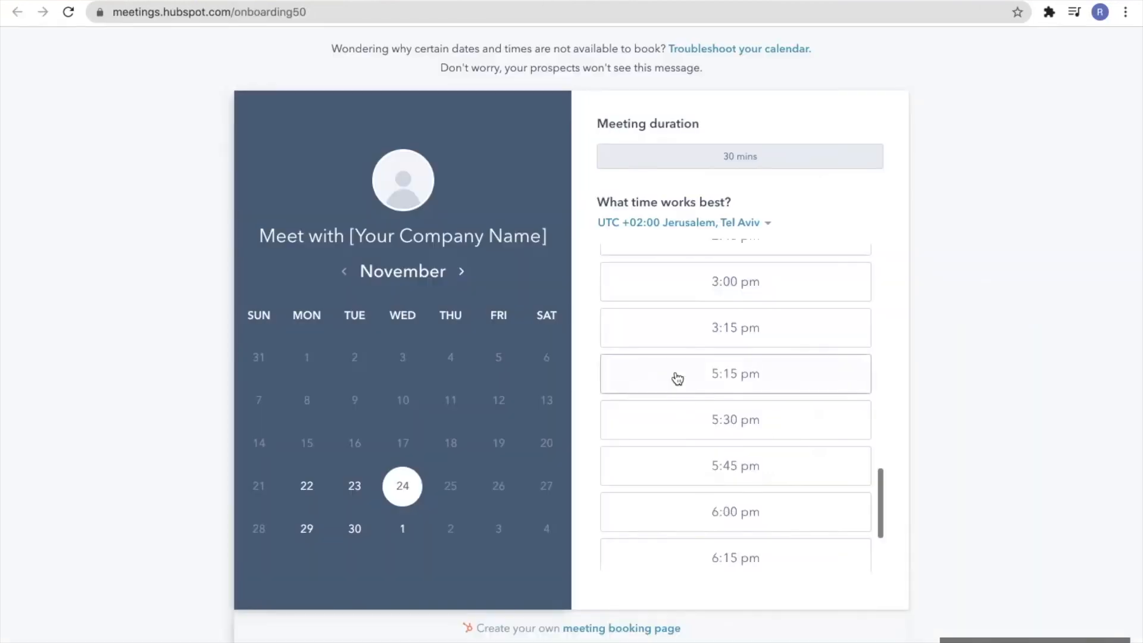
scroll(689, 433, down, 3)
scroll(691, 434, up, 1)
scroll(689, 433, up, 10)
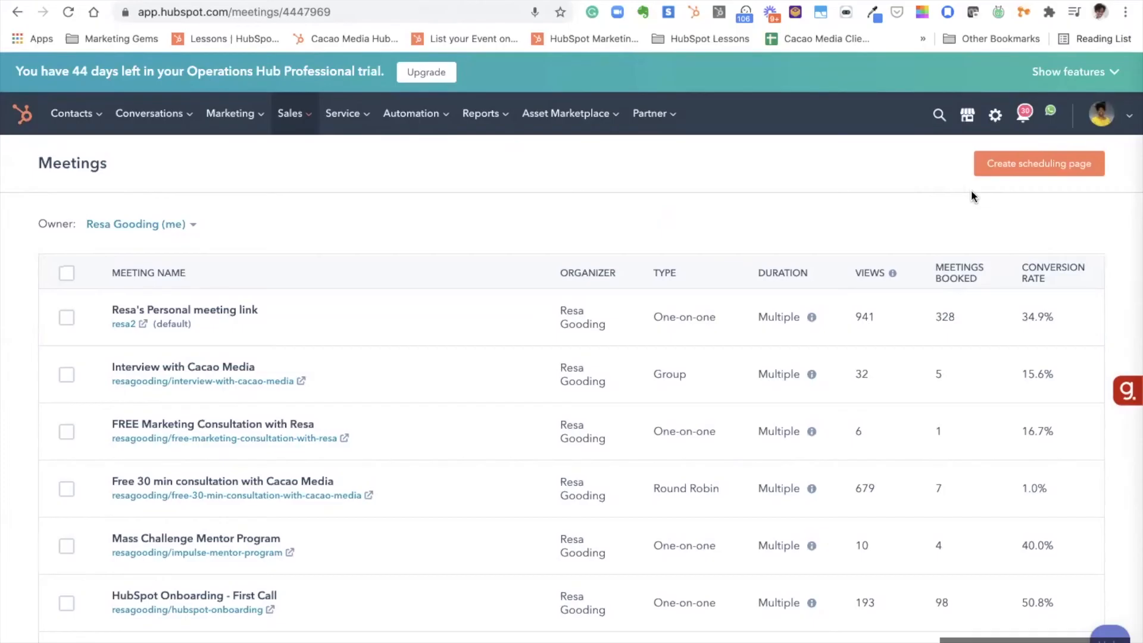
click(1012, 172)
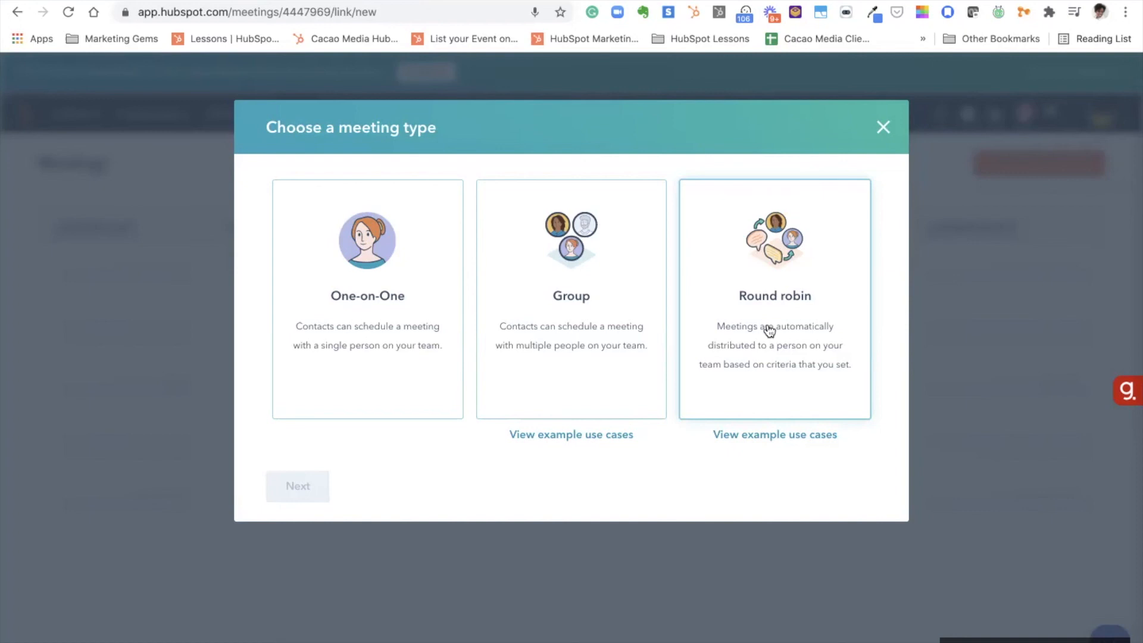
click(884, 128)
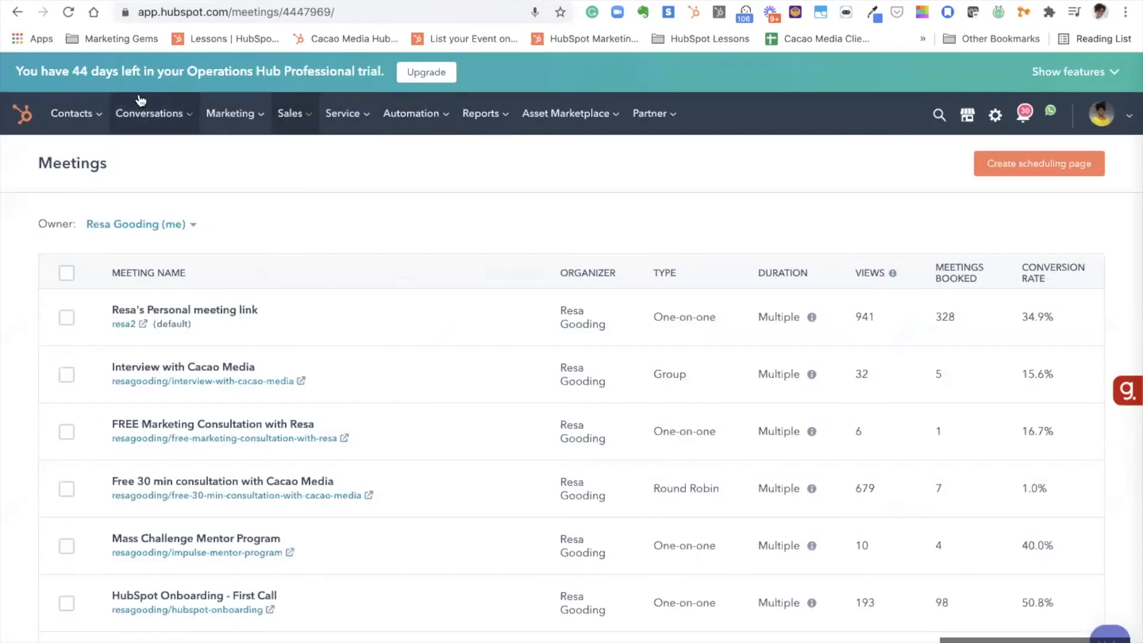
Go to Conversations > Templates and start a new template from the template library
click(127, 114)
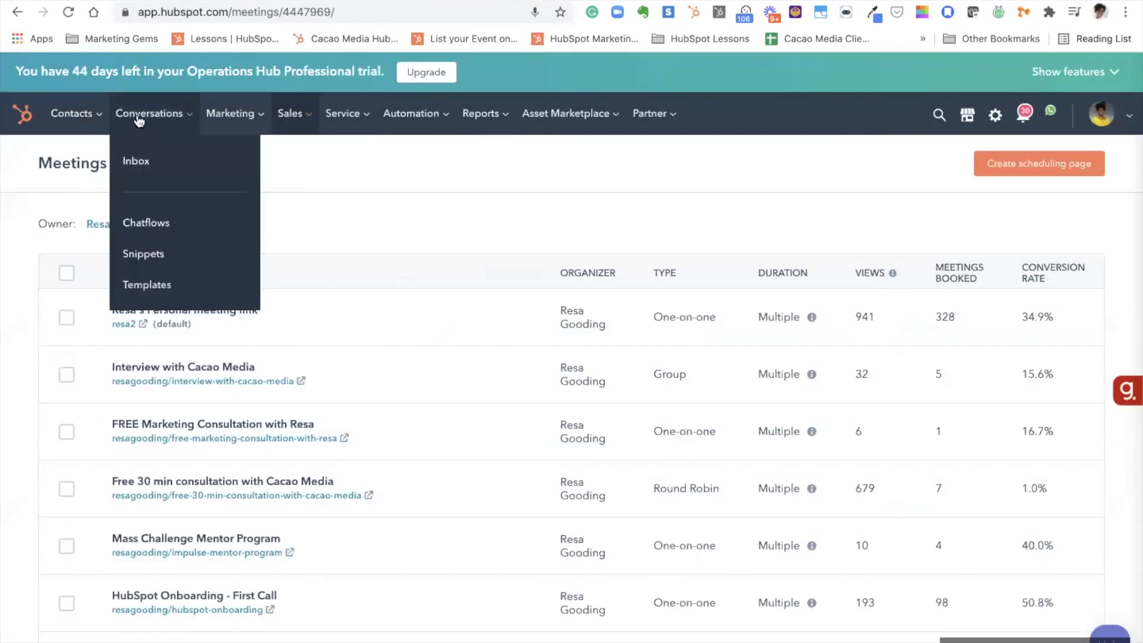
click(143, 280)
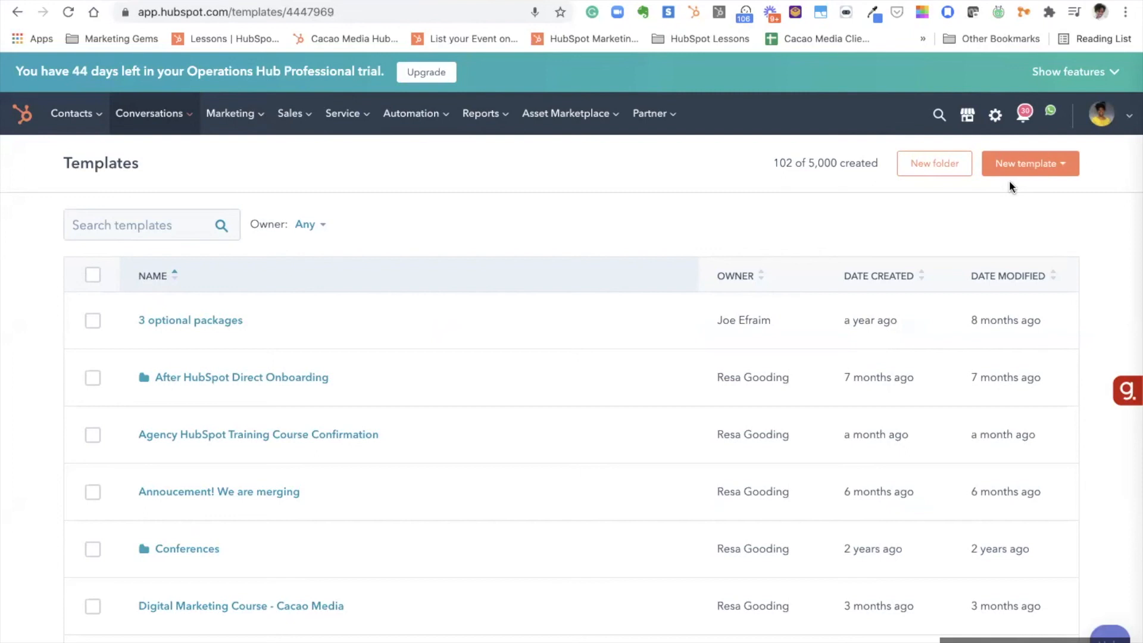
click(1019, 166)
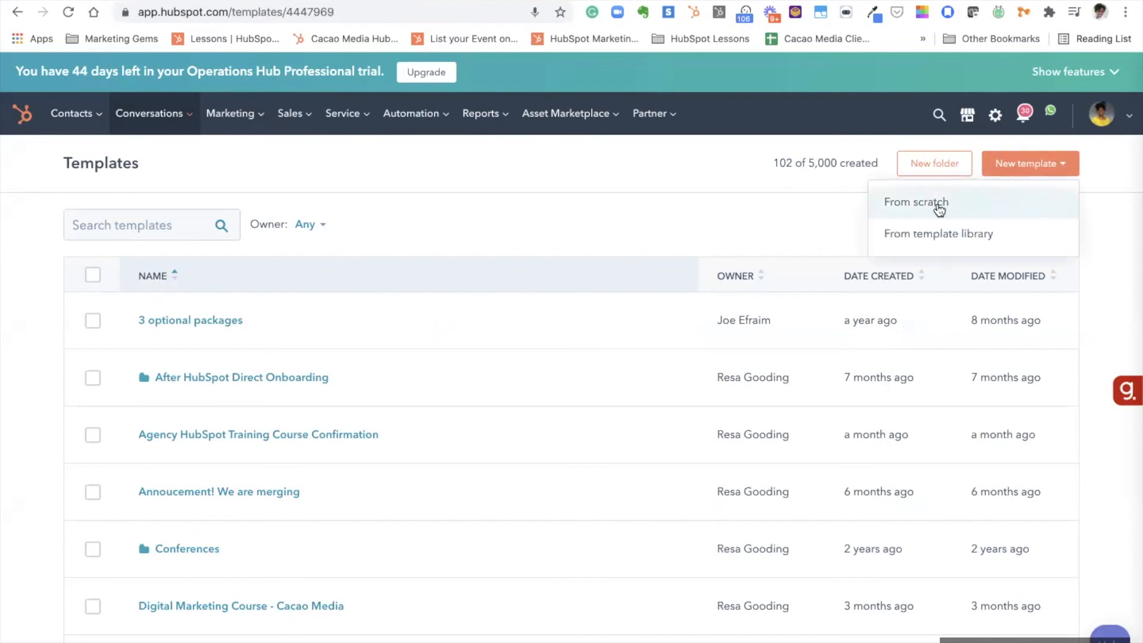
click(939, 235)
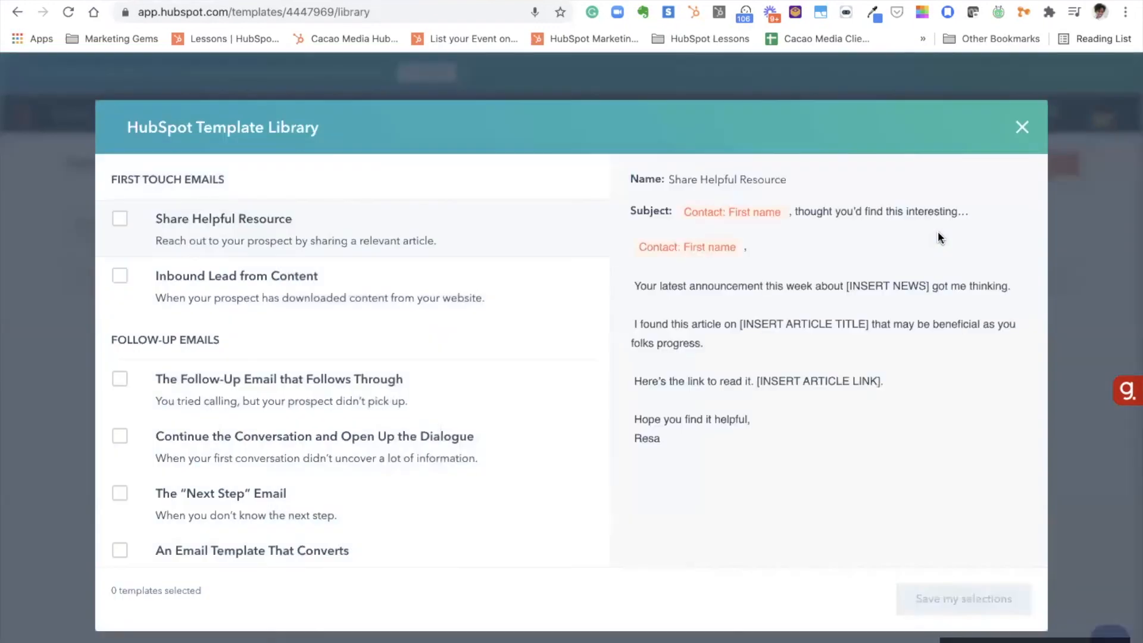
Select The "Next Step" Email, save the selection, and open it for editing
scroll(275, 411, down, 2)
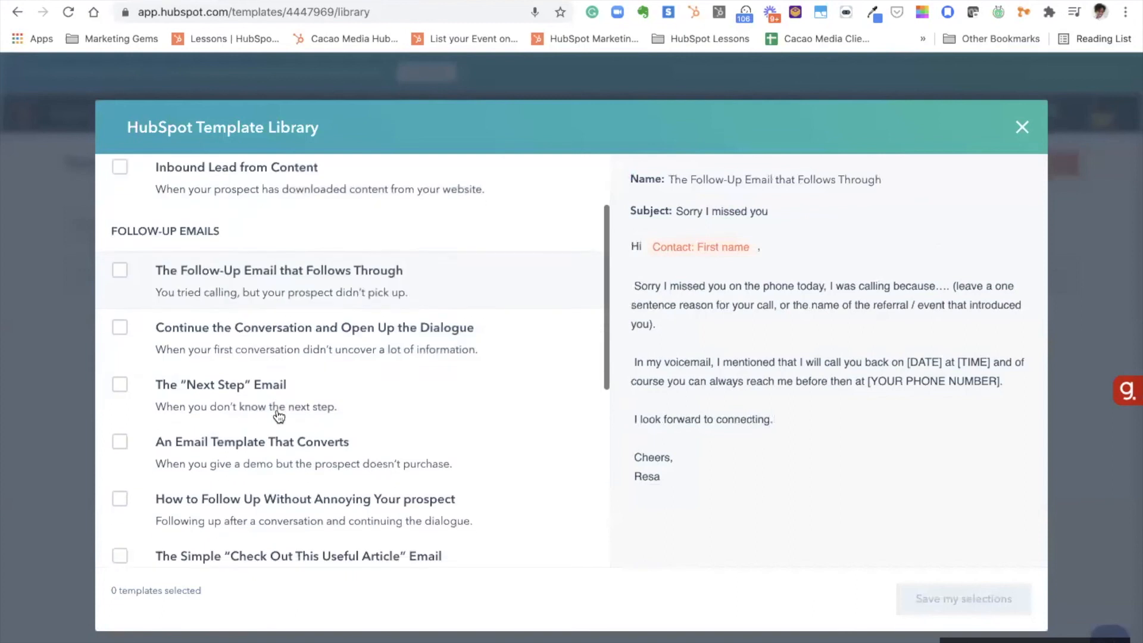
click(121, 385)
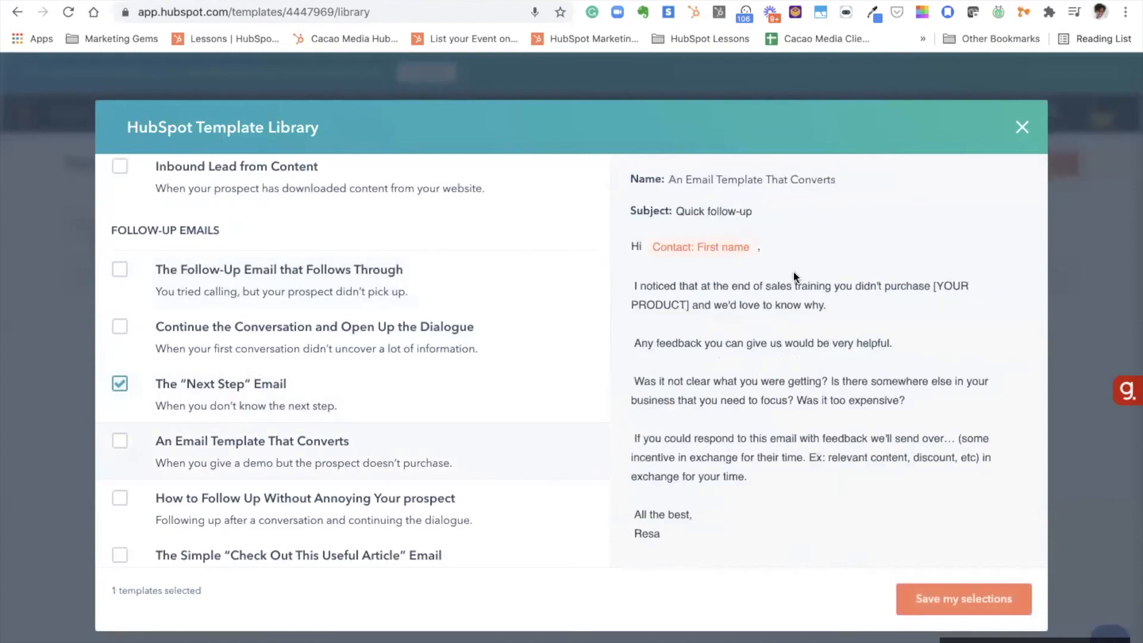
click(949, 598)
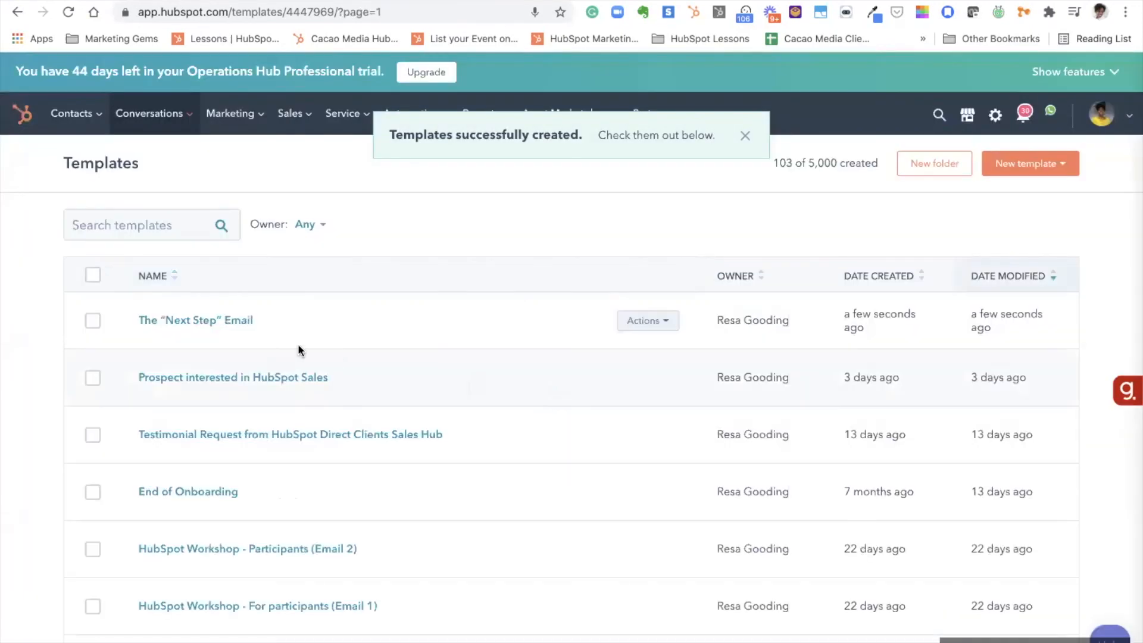
click(222, 321)
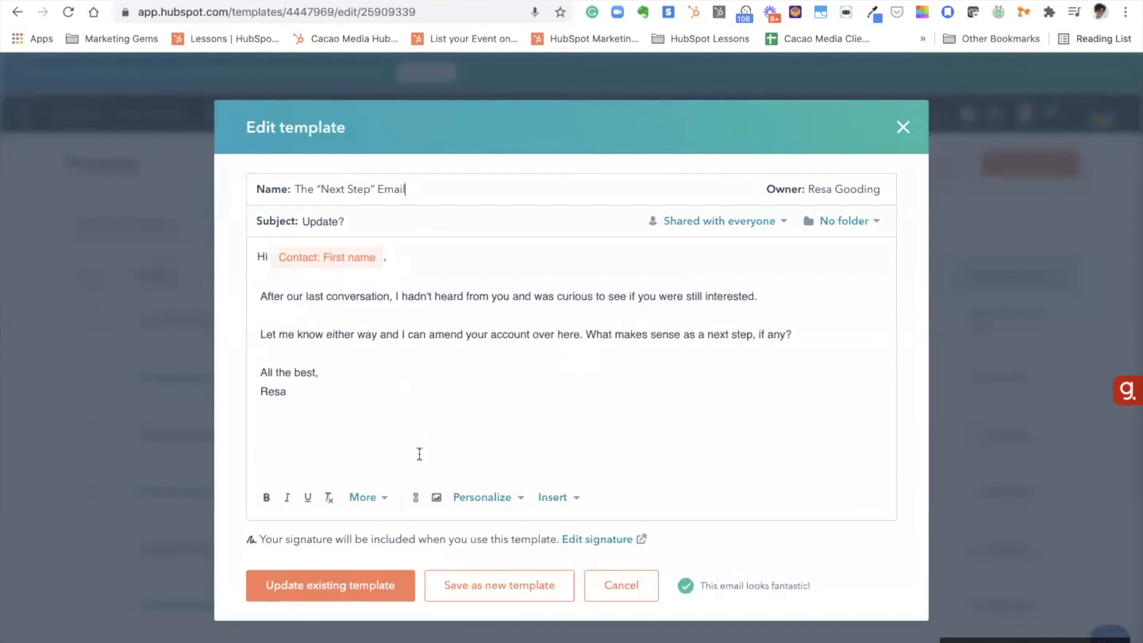
click(483, 499)
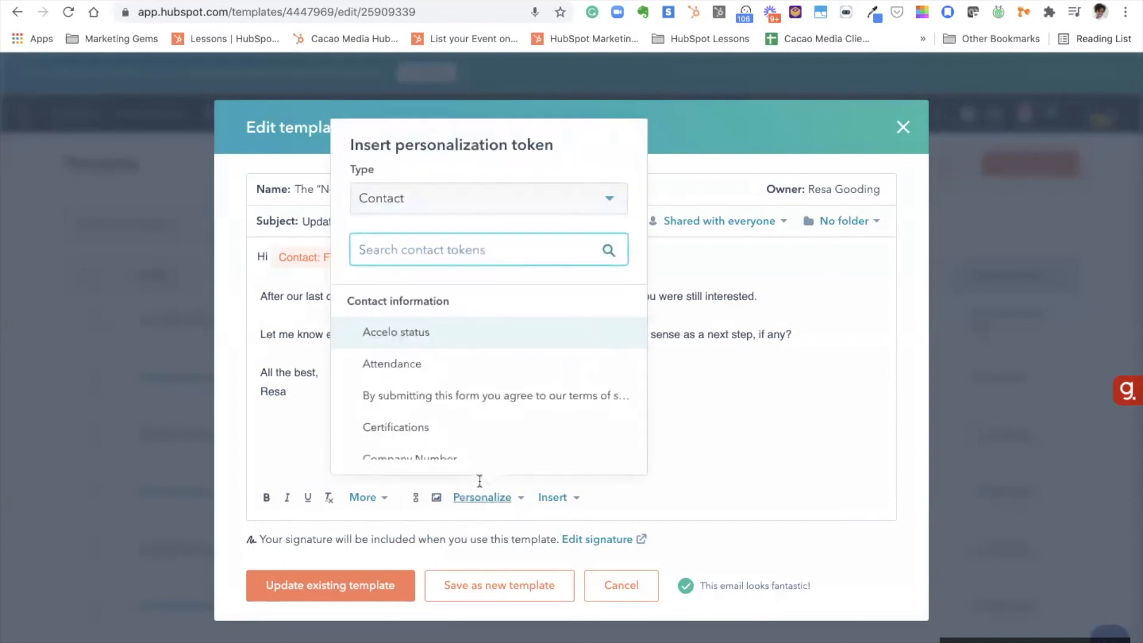
scroll(465, 404, down, 1)
text(firs)
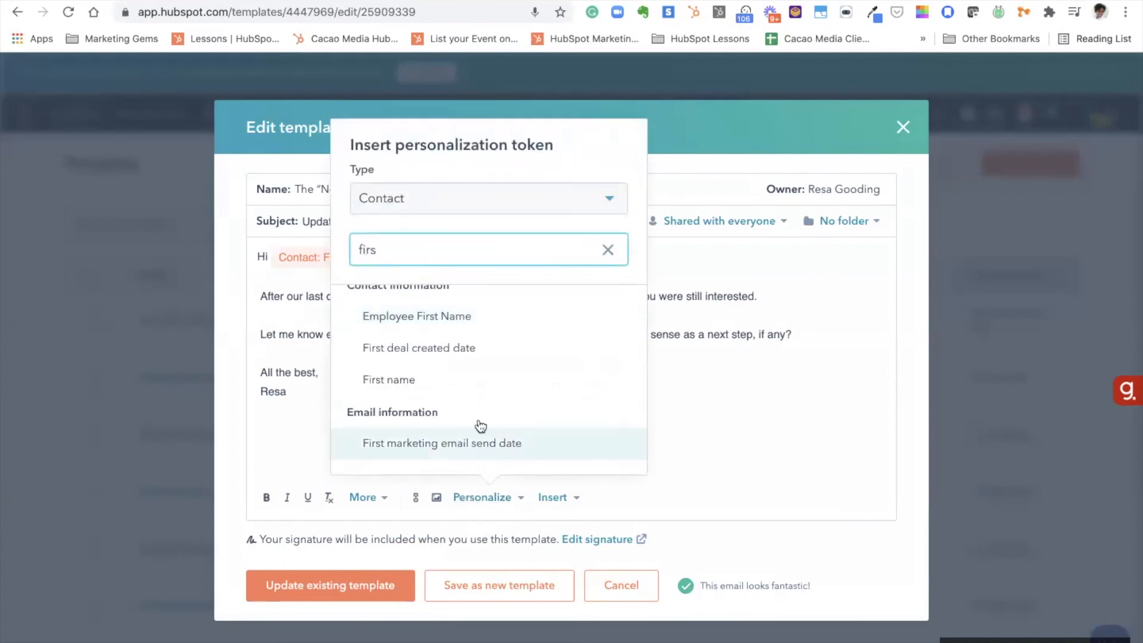
scroll(481, 427, down, 1)
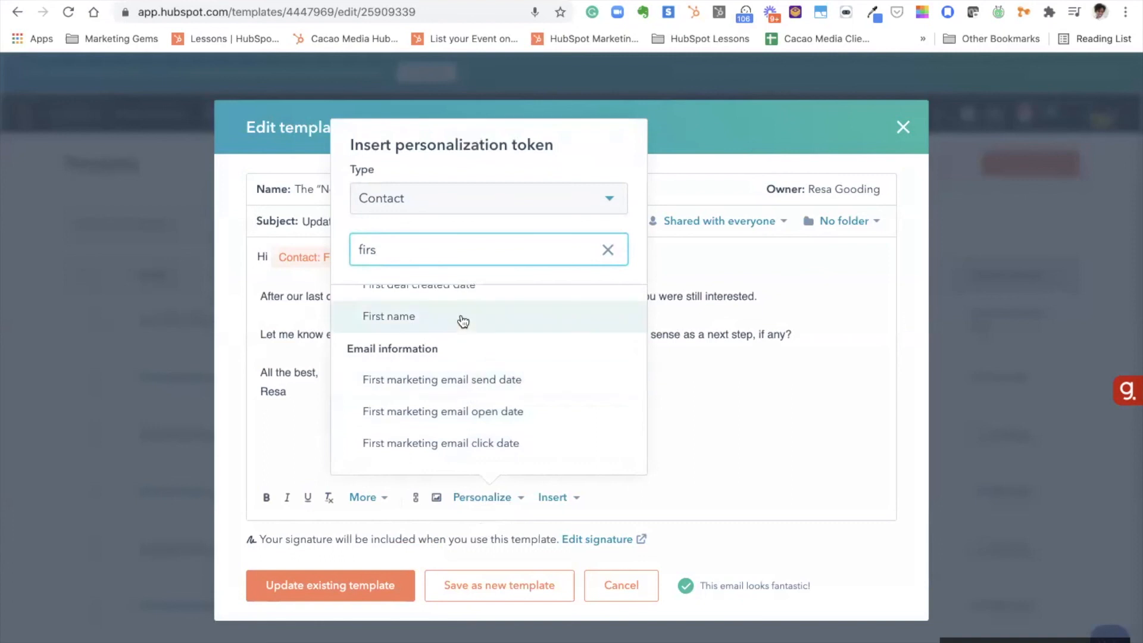
click(719, 371)
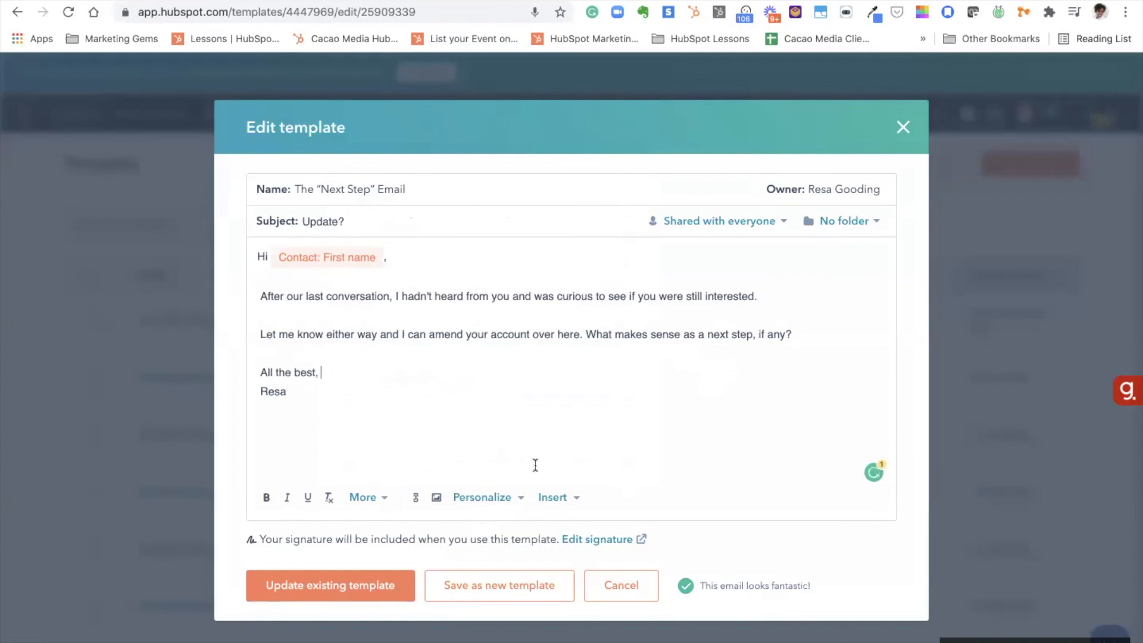
click(902, 131)
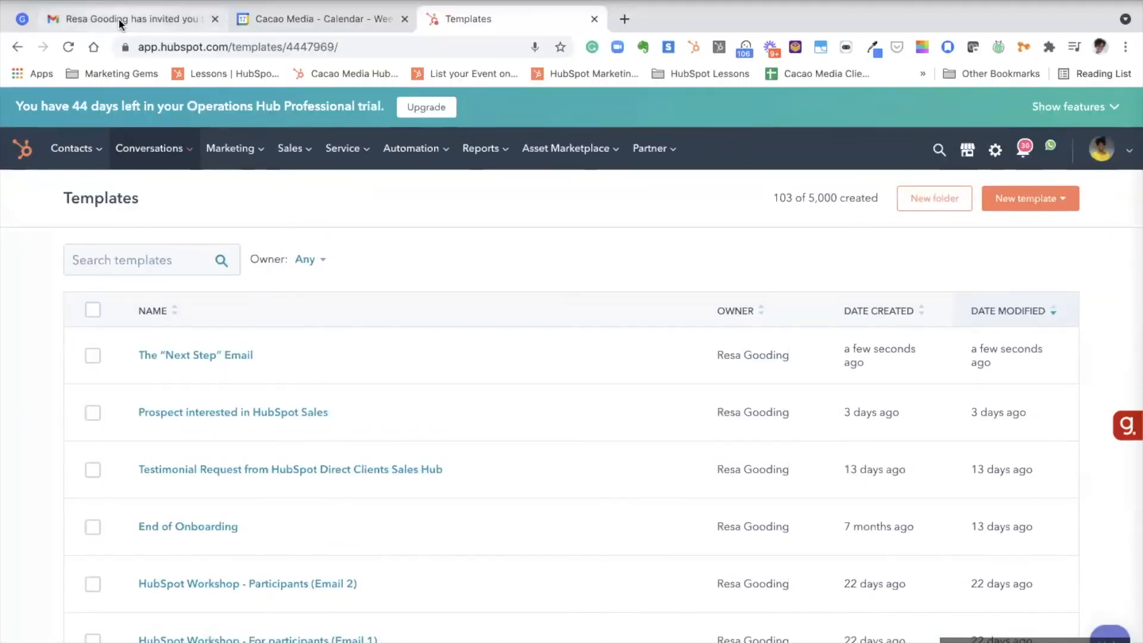
In Gmail, start a new message addressed to the chosen contact
click(120, 19)
click(224, 123)
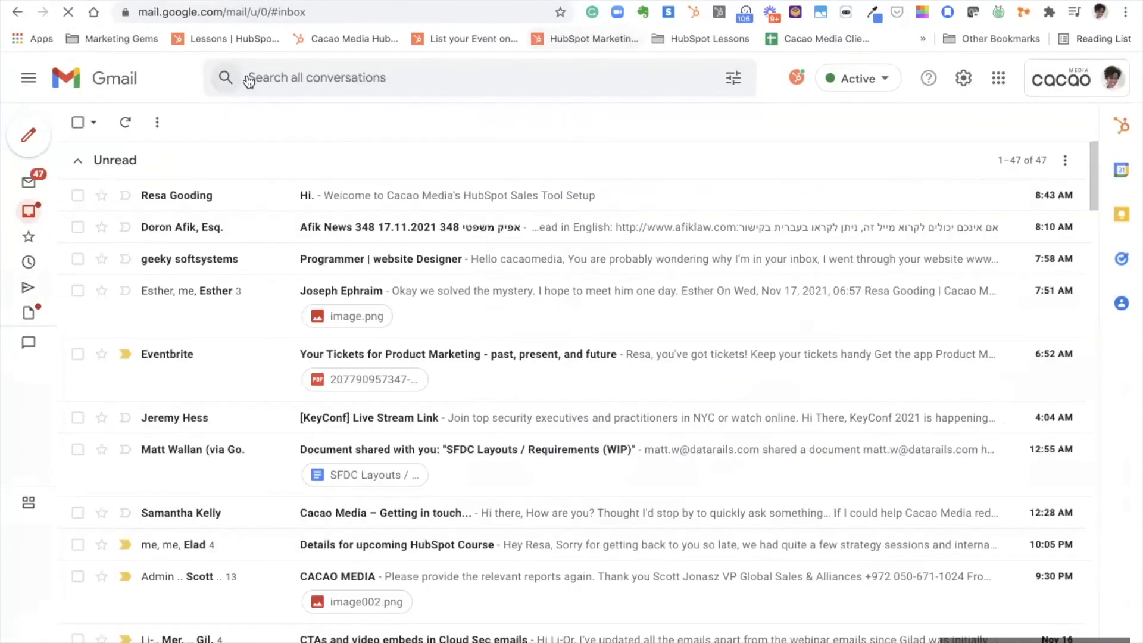
click(29, 137)
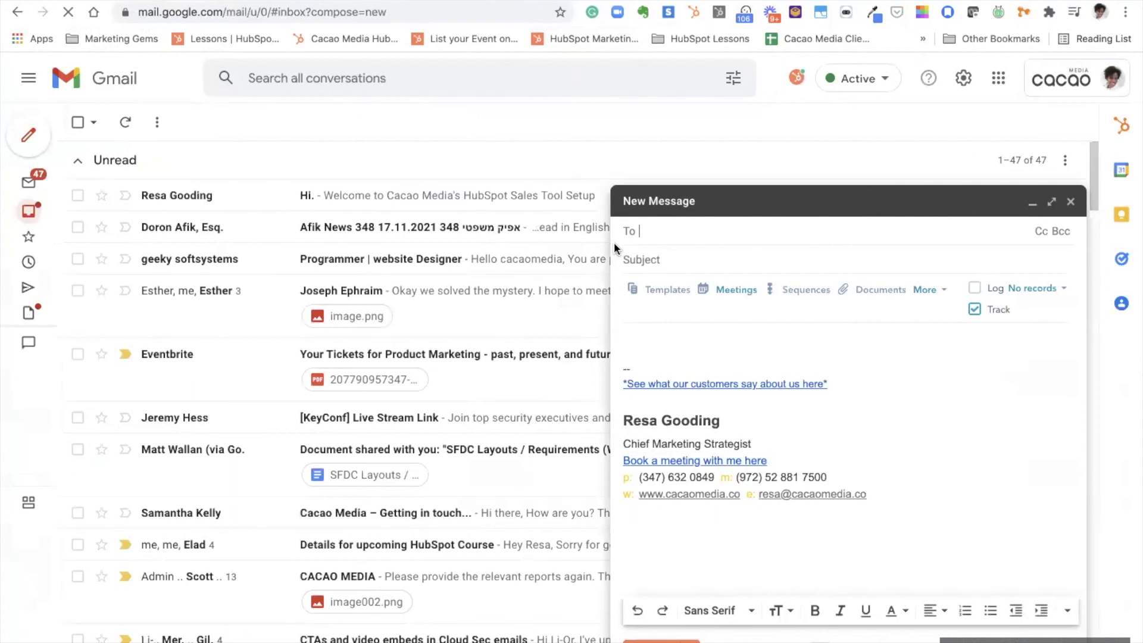
text(ay)
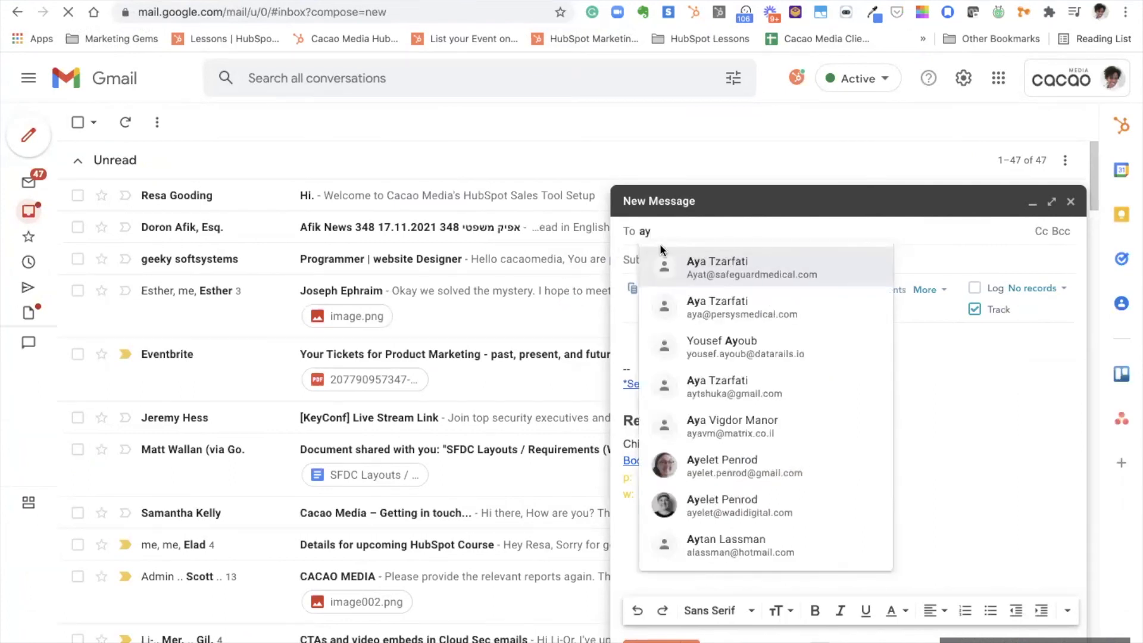
click(695, 303)
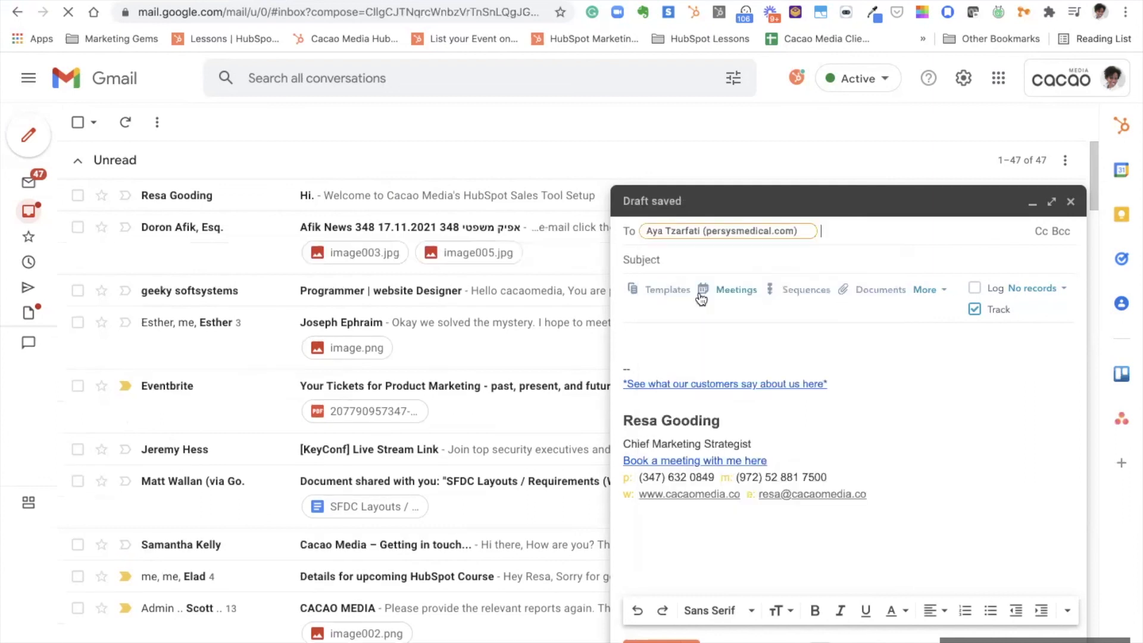
Insert The "Next Step" Email template (subject 'Update?') and log it to 4/4 CRM records
click(663, 291)
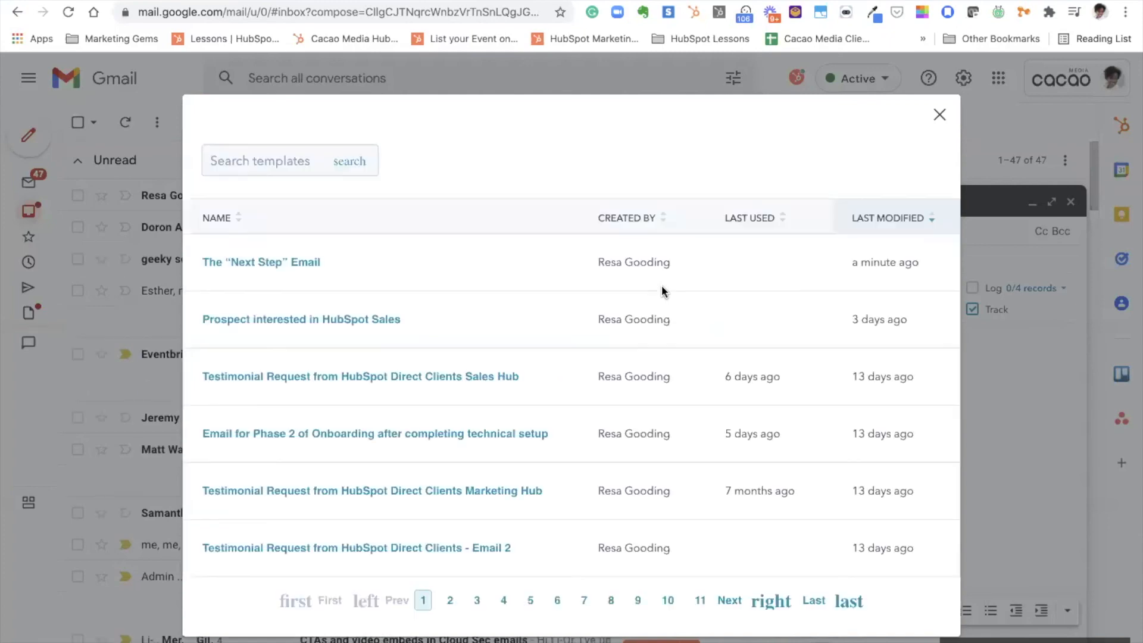
click(533, 269)
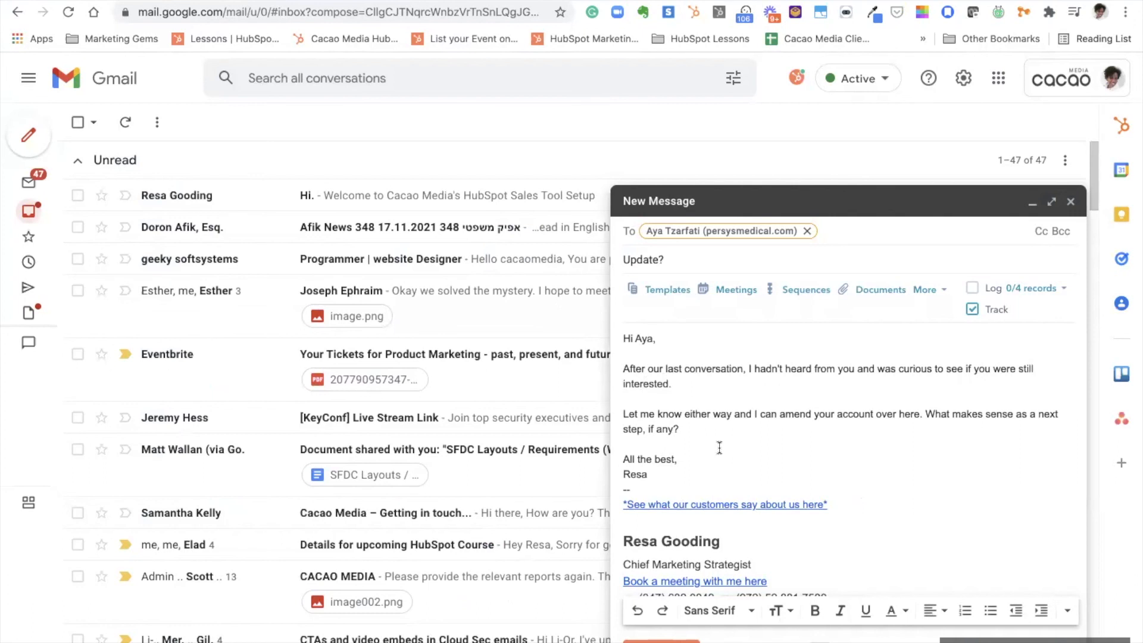
click(972, 289)
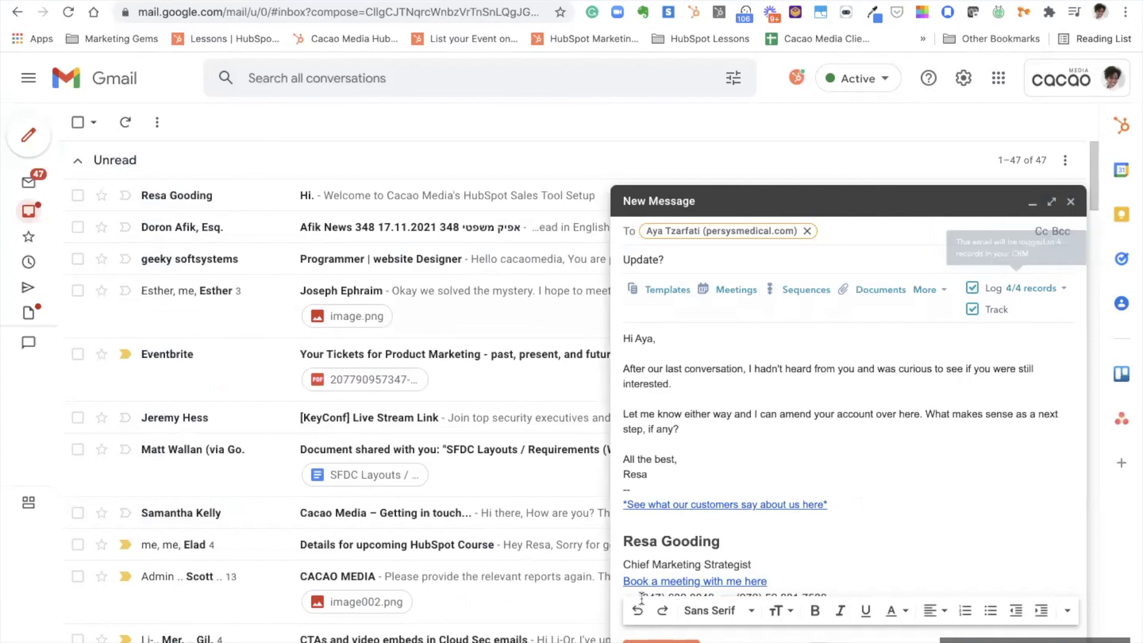